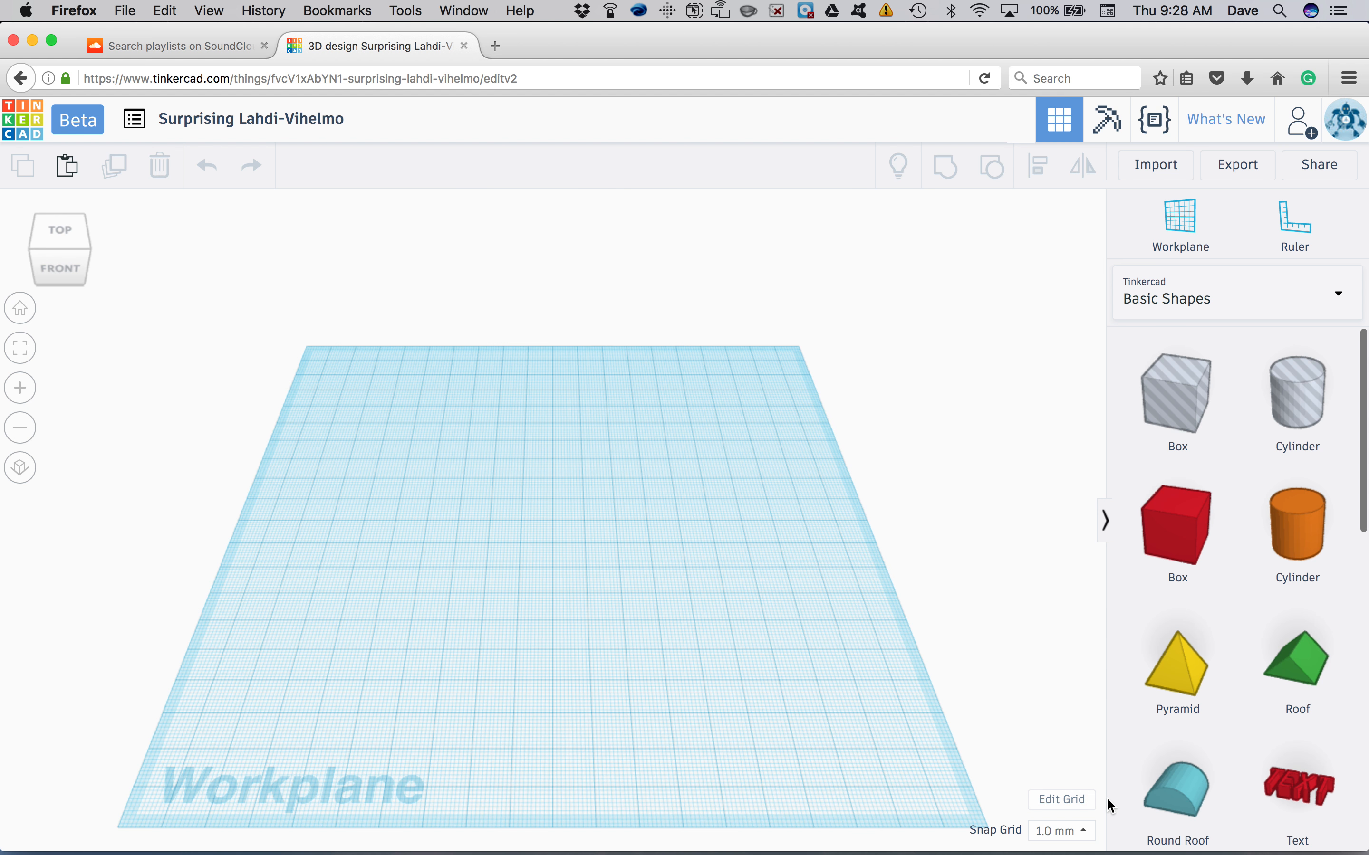
# Switch the grid units to inches with the default preset and choose a 1/8 in snap grid.
pyautogui.click(1087, 810)
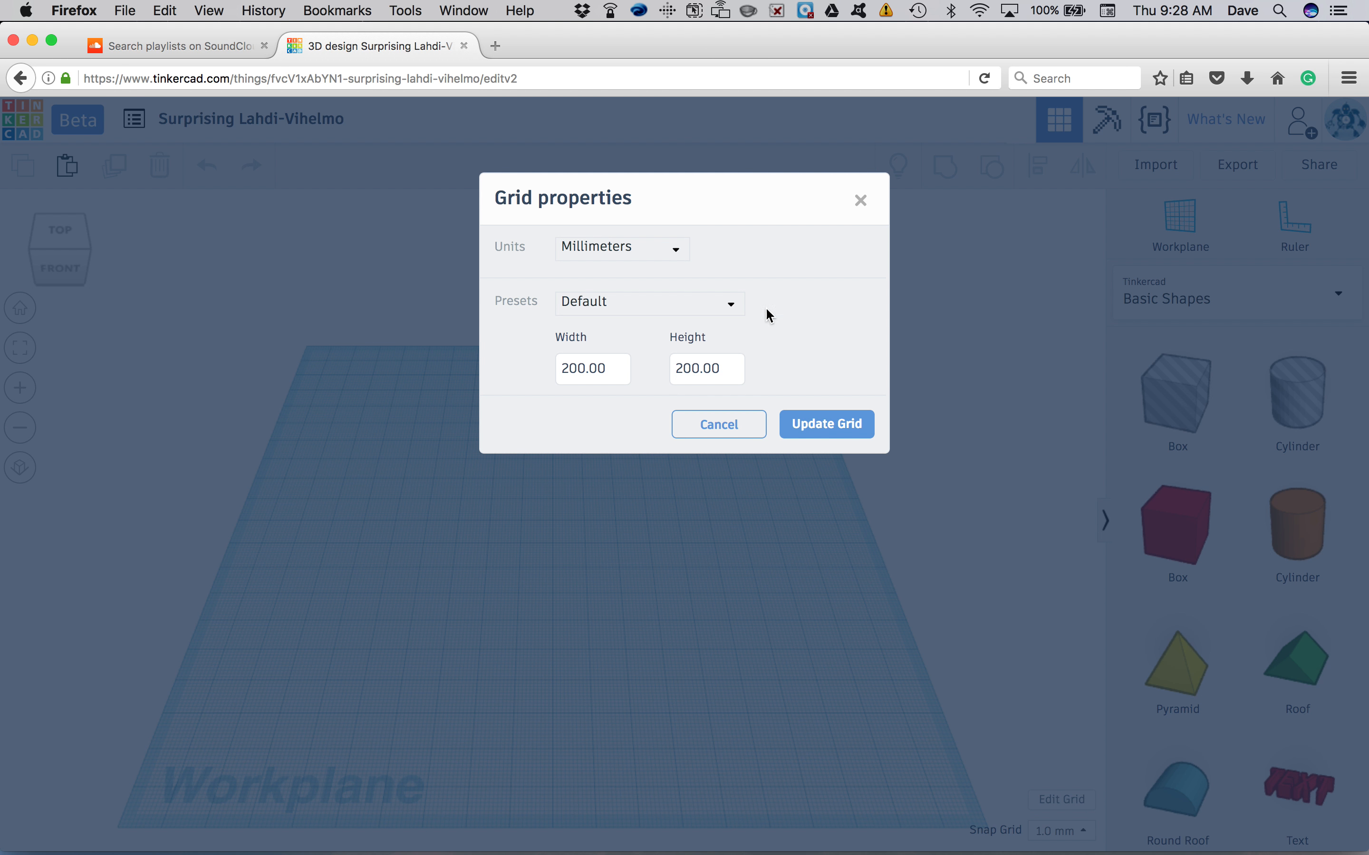
pyautogui.click(687, 259)
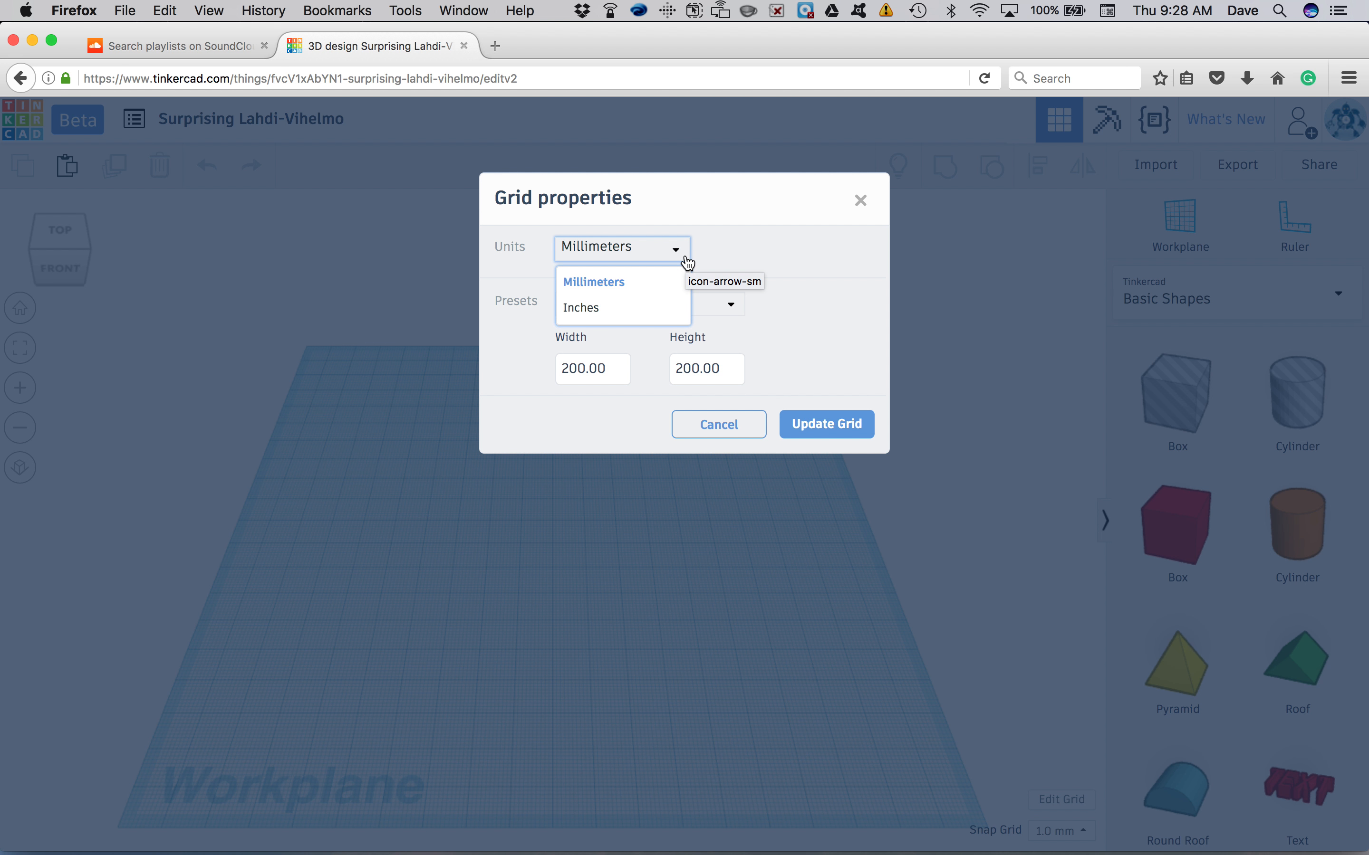
pyautogui.click(651, 307)
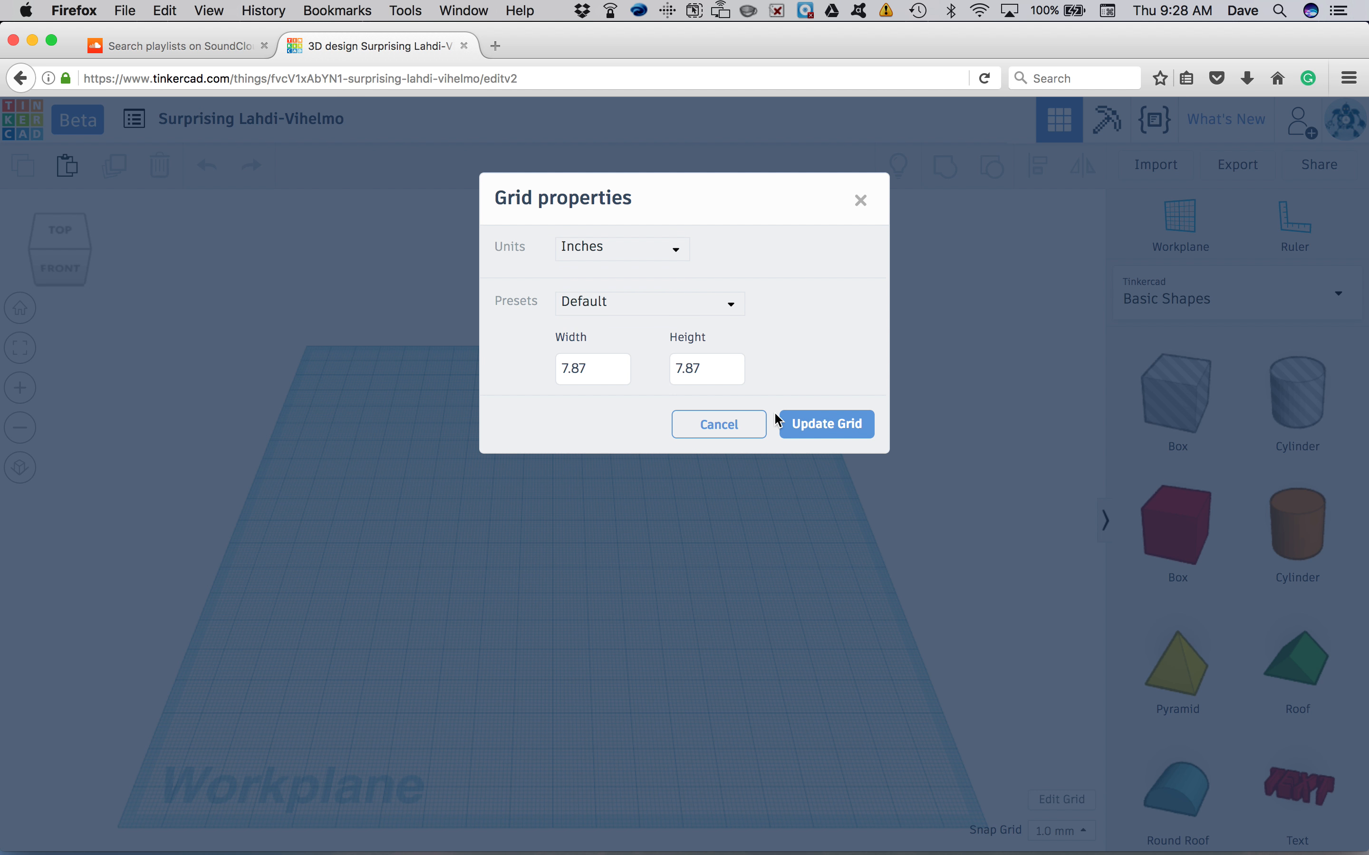
pyautogui.click(825, 428)
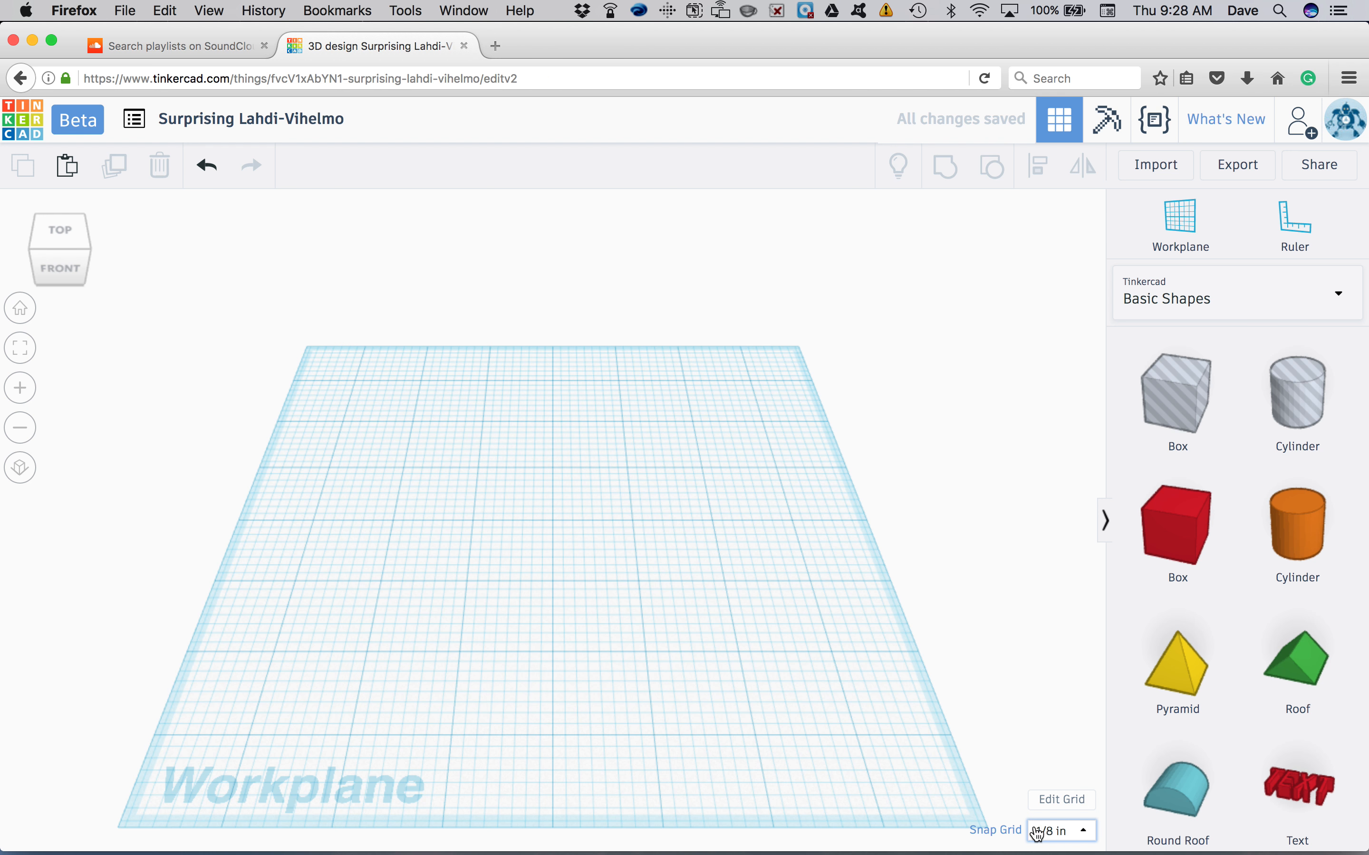
pyautogui.click(1071, 831)
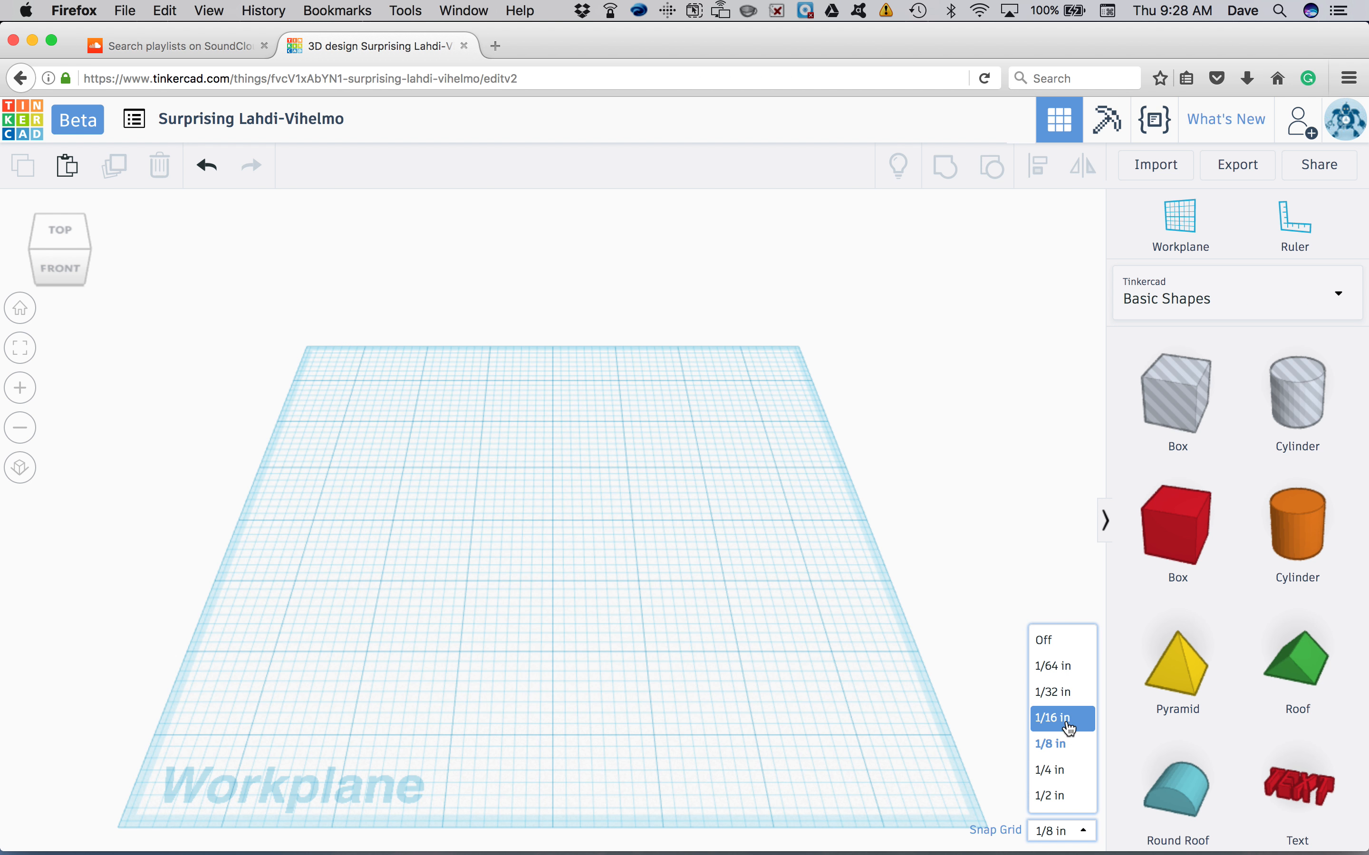
pyautogui.click(1068, 747)
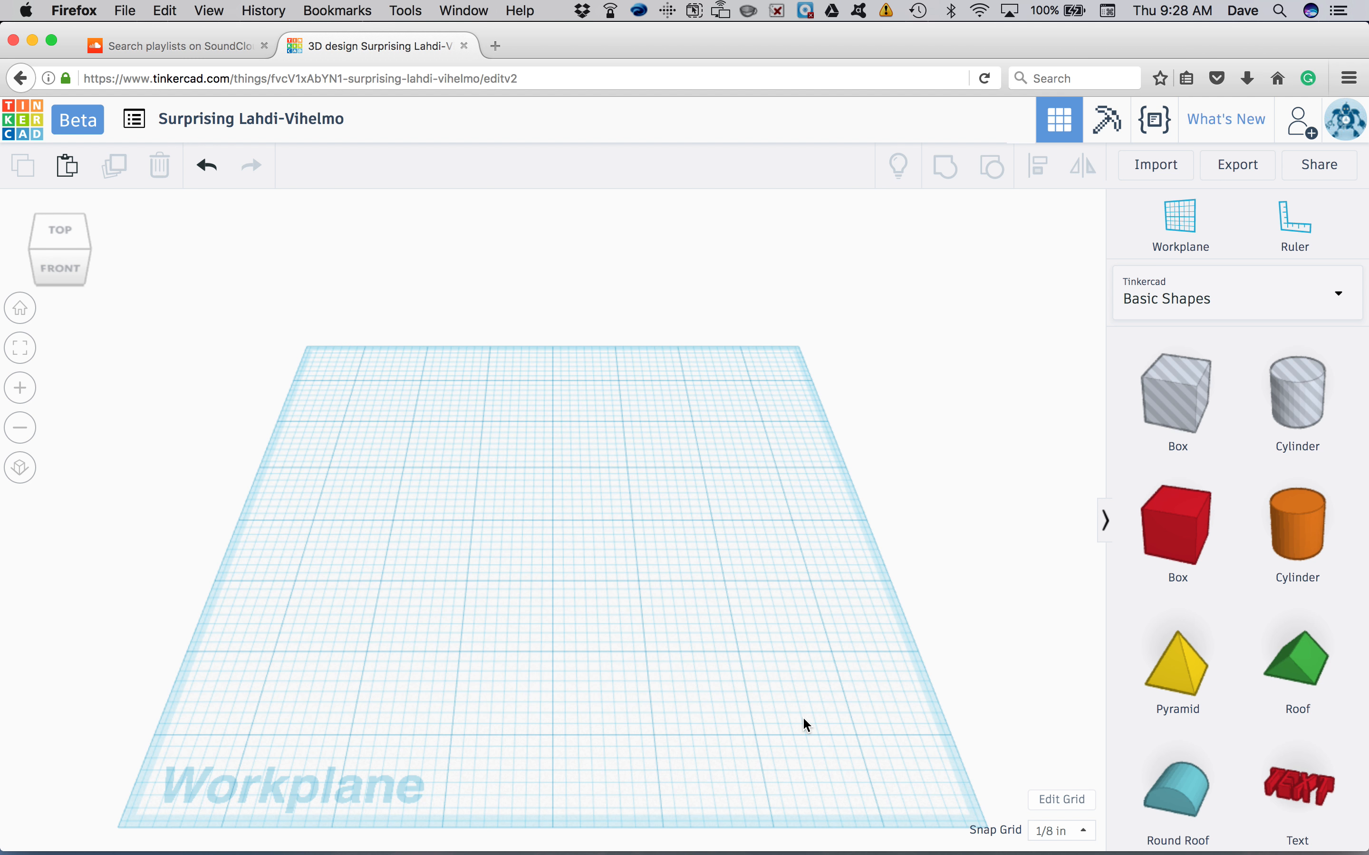
# Place a solid red box from the basic shapes near the centre of the workplane.
pyautogui.scroll(-10, 1240, 684)
pyautogui.scroll(5, 1244, 684)
pyautogui.scroll(5, 1244, 684)
pyautogui.scroll(-10, 1291, 700)
pyautogui.scroll(10, 1291, 700)
pyautogui.moveTo(1188, 552); pyautogui.dragTo(593, 547)
pyautogui.click(782, 700)
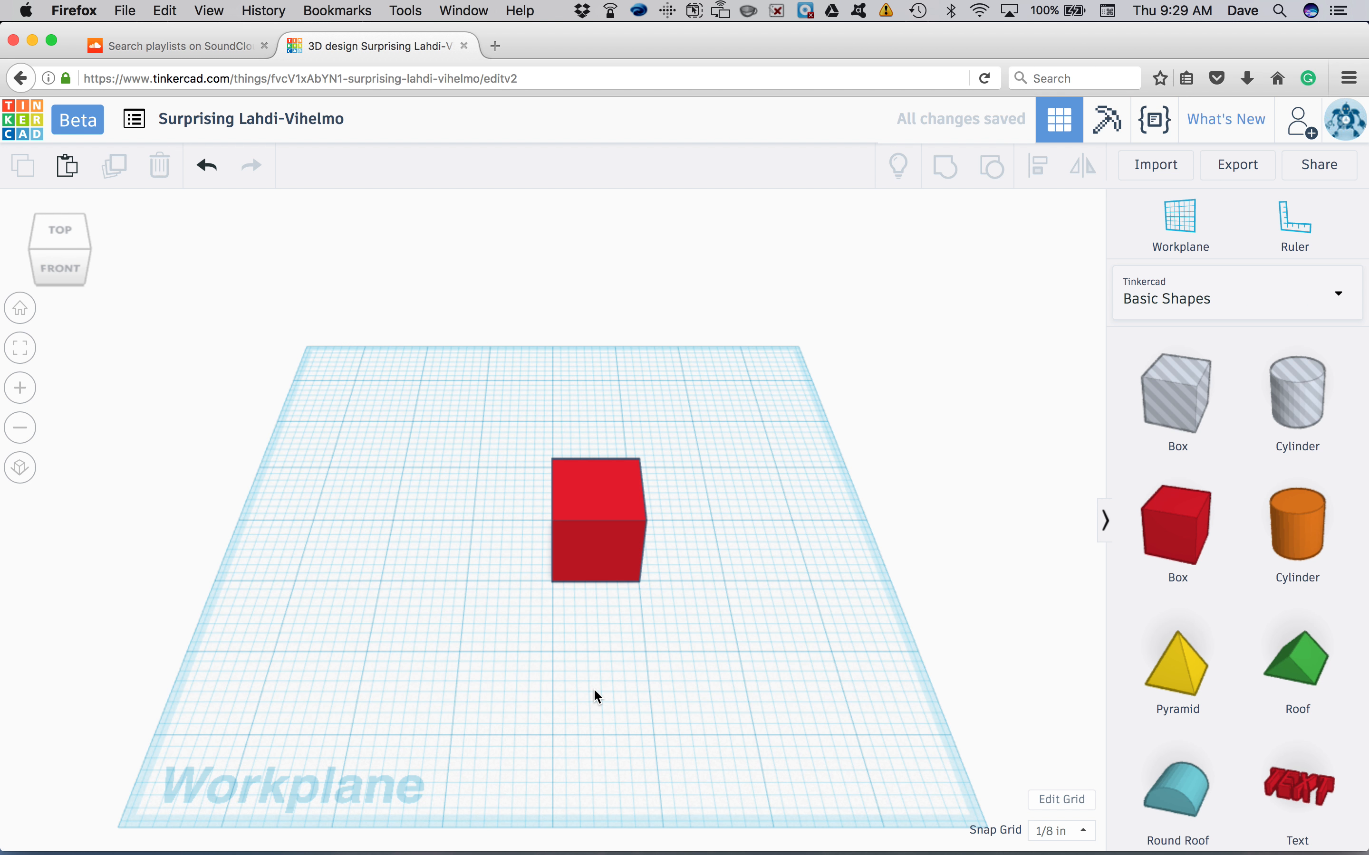
# Examine the red box from several angles and distances, ending with a close view from the upper front.
pyautogui.moveTo(54, 246)
pyautogui.mouseDown()
pyautogui.moveTo(77, 243)
pyautogui.moveTo(51, 247)
pyautogui.moveTo(46, 234)
pyautogui.moveTo(57, 252)
pyautogui.mouseUp()
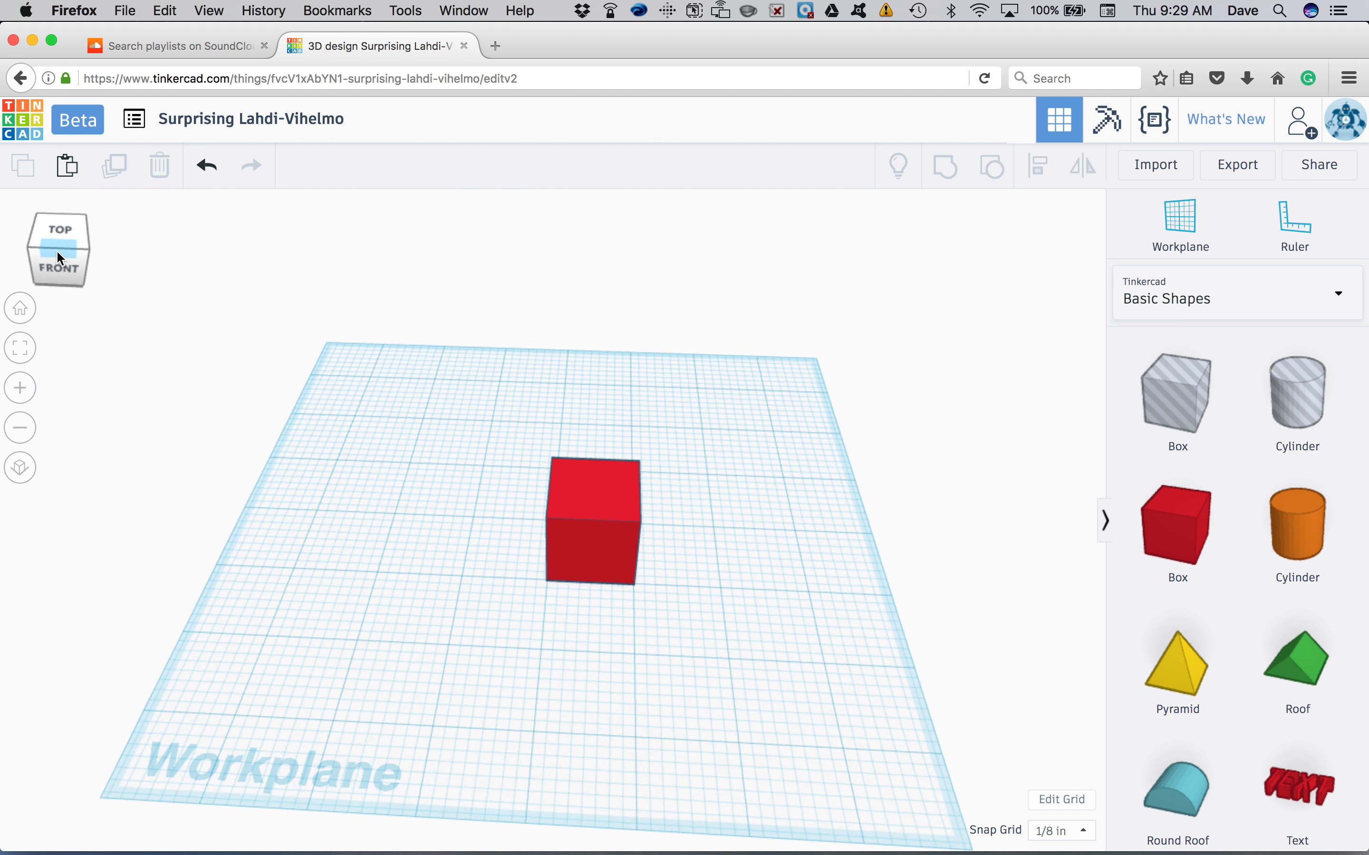
pyautogui.click(59, 256)
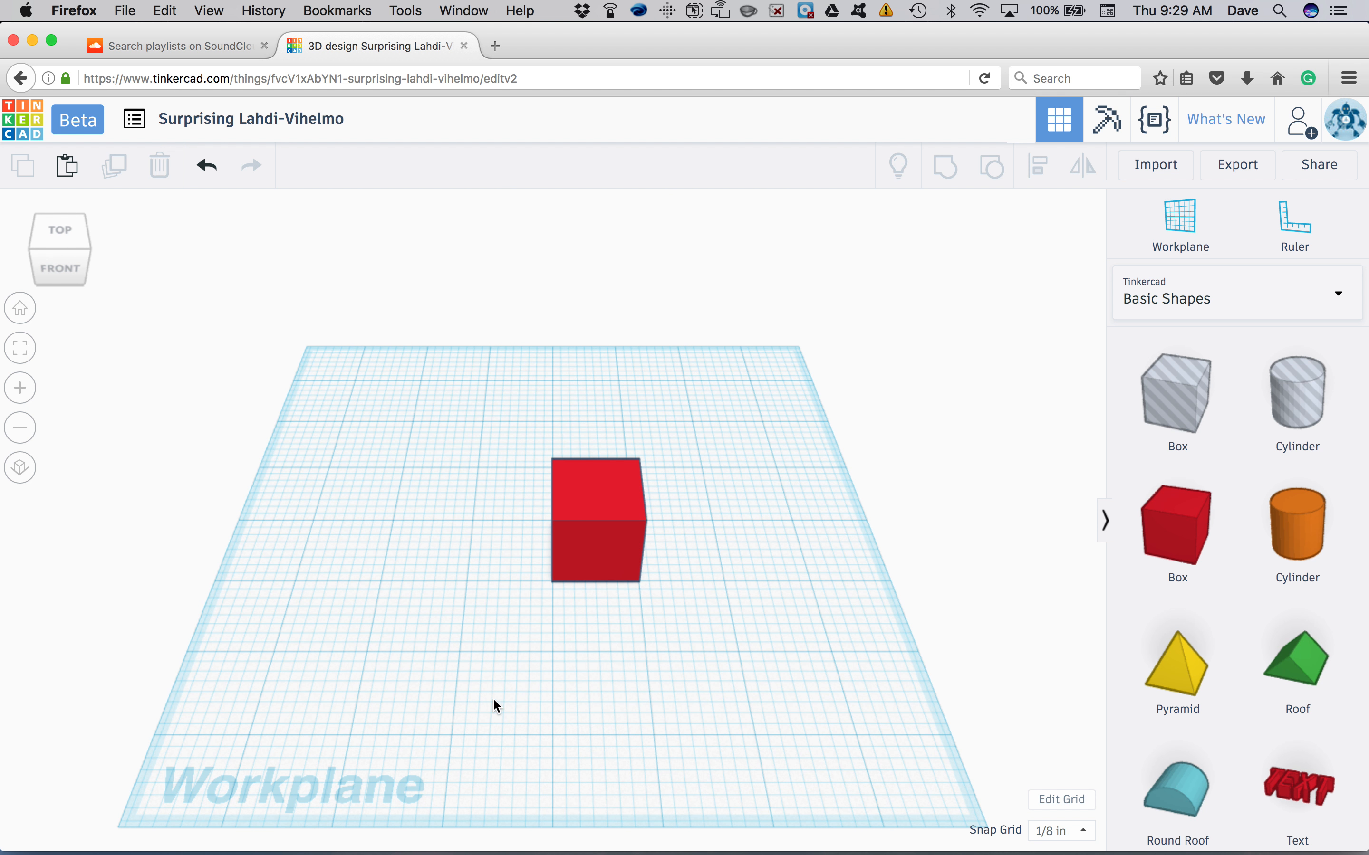
pyautogui.moveTo(489, 705); pyautogui.dragTo(540, 665, button='right')
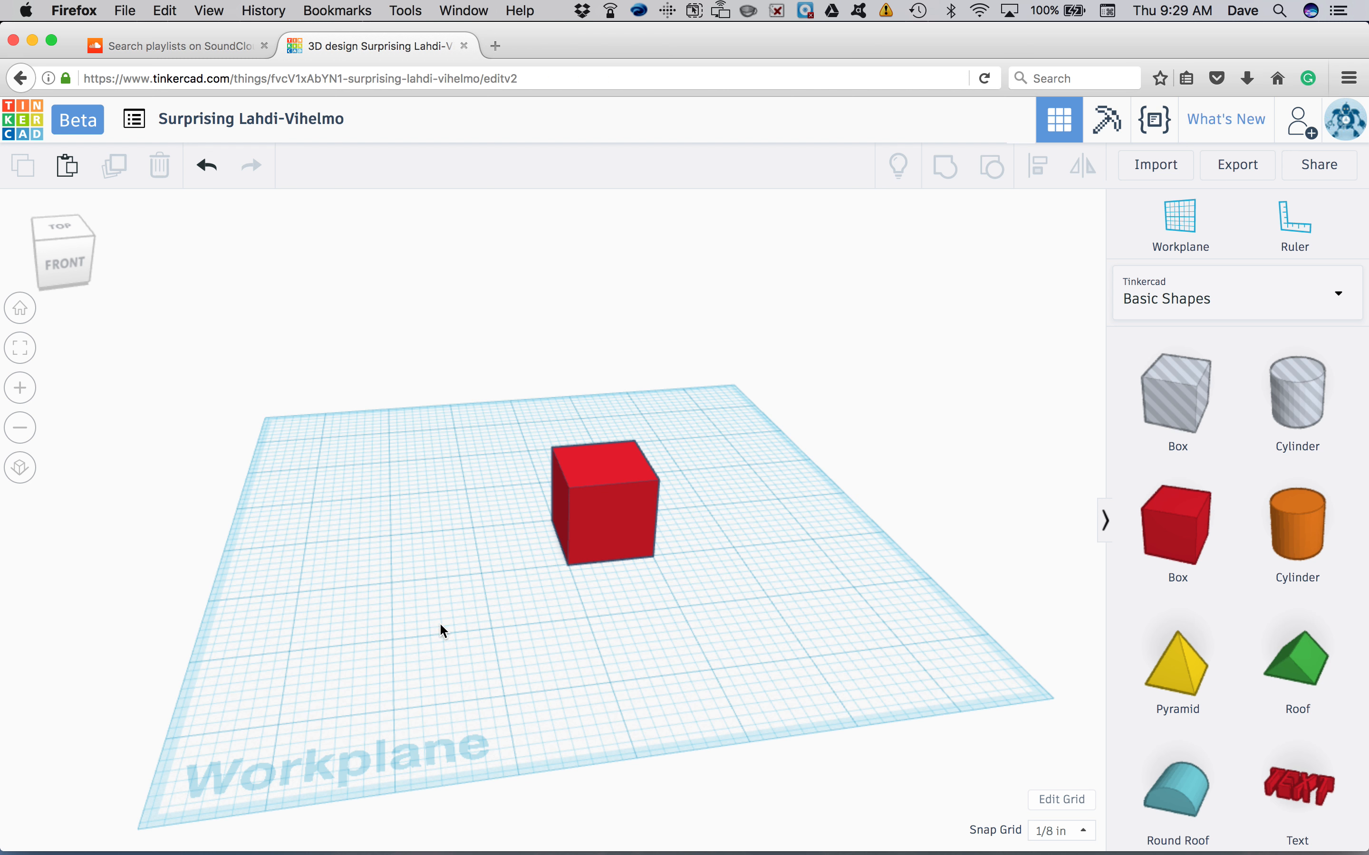
pyautogui.moveTo(49, 241)
pyautogui.mouseDown()
pyautogui.moveTo(67, 243)
pyautogui.moveTo(38, 245)
pyautogui.moveTo(53, 240)
pyautogui.mouseUp()
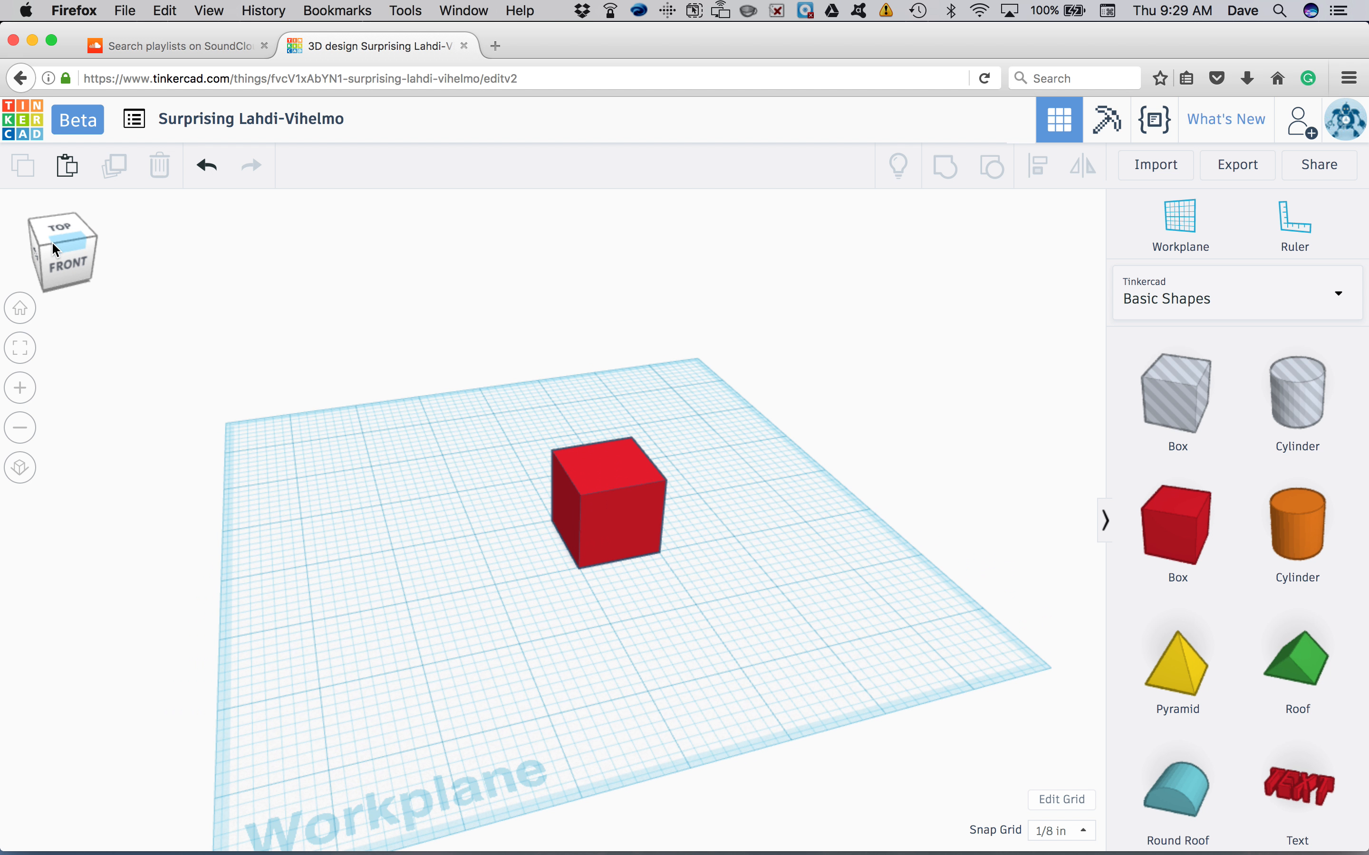
pyautogui.click(23, 392)
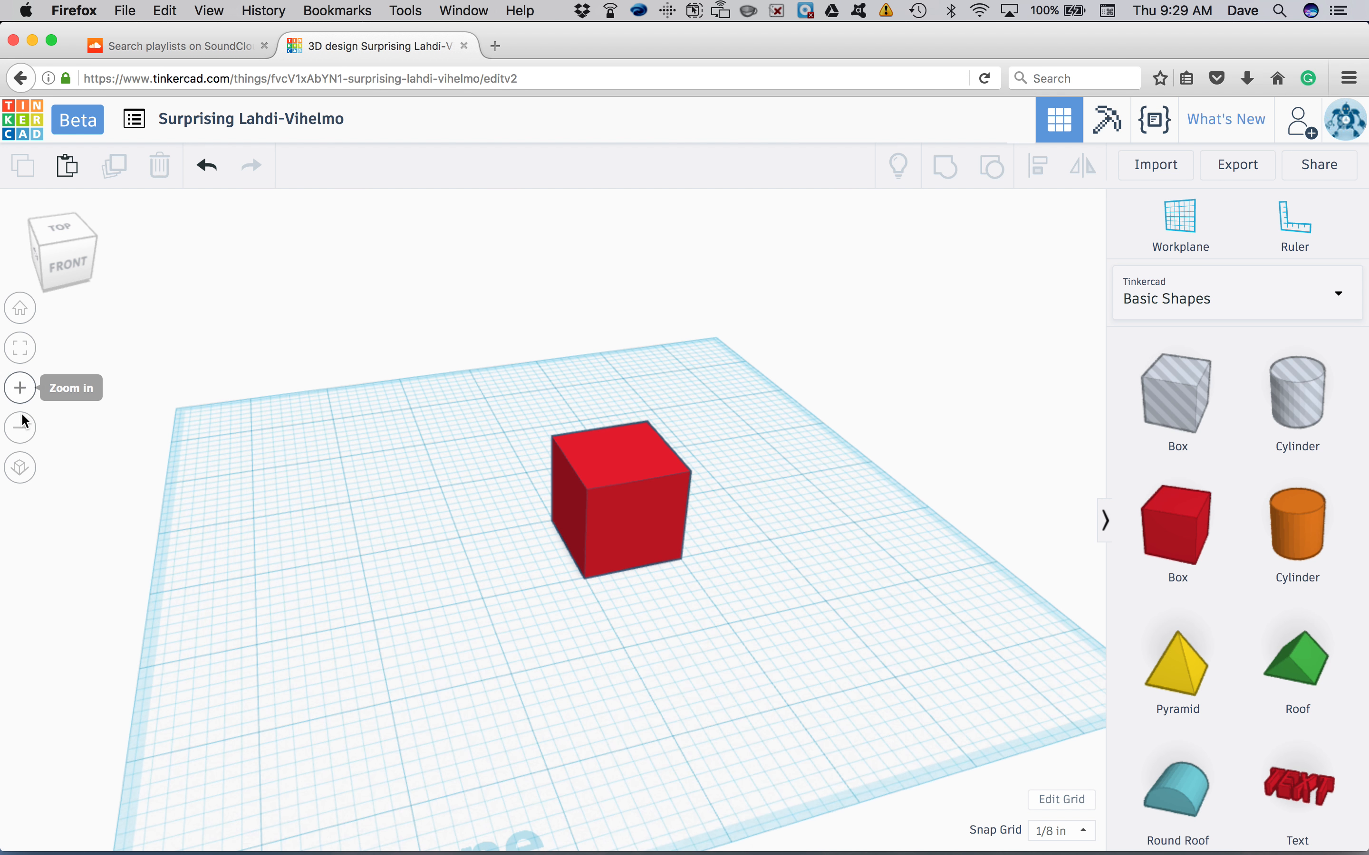
pyautogui.click(23, 428)
pyautogui.click(23, 390)
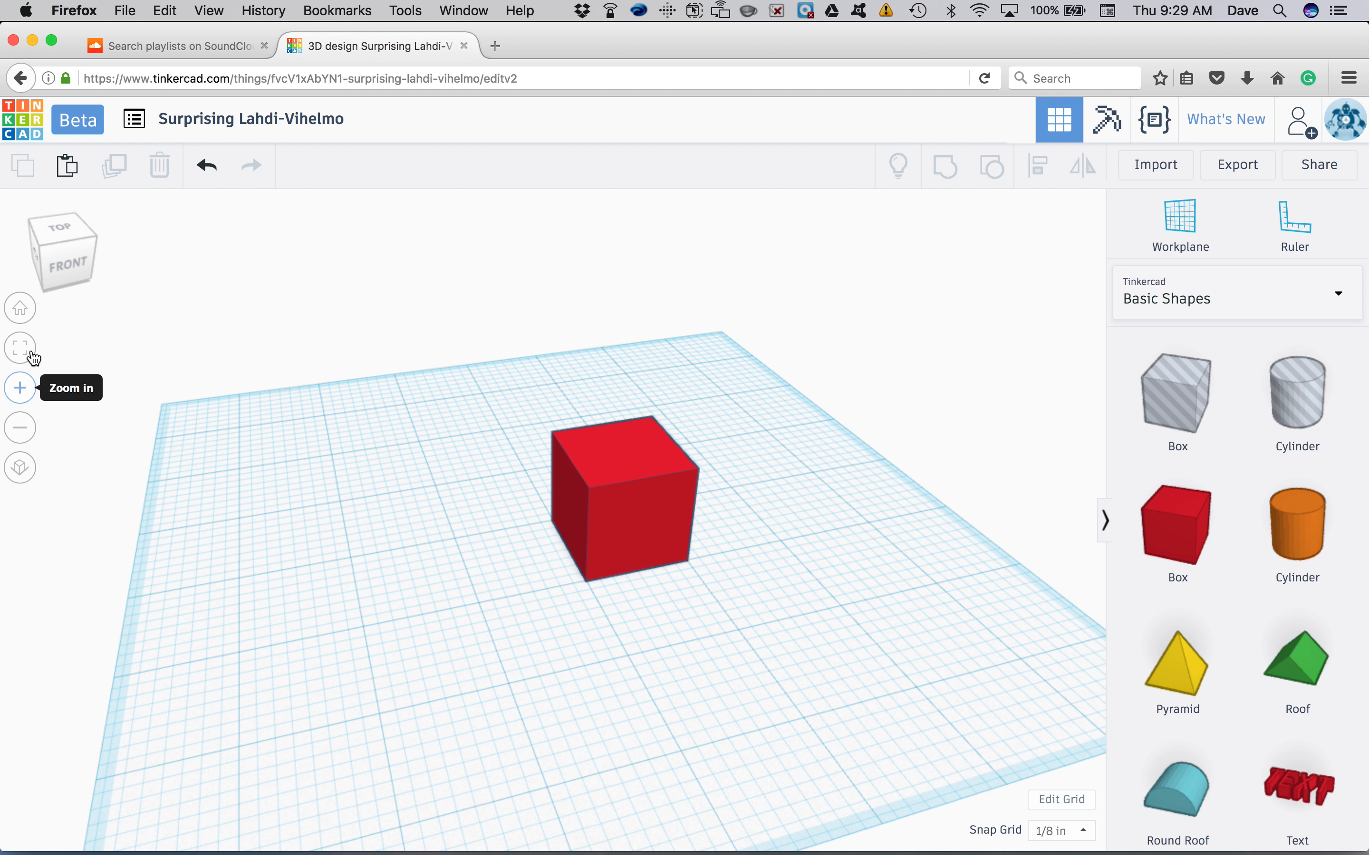
pyautogui.click(639, 535)
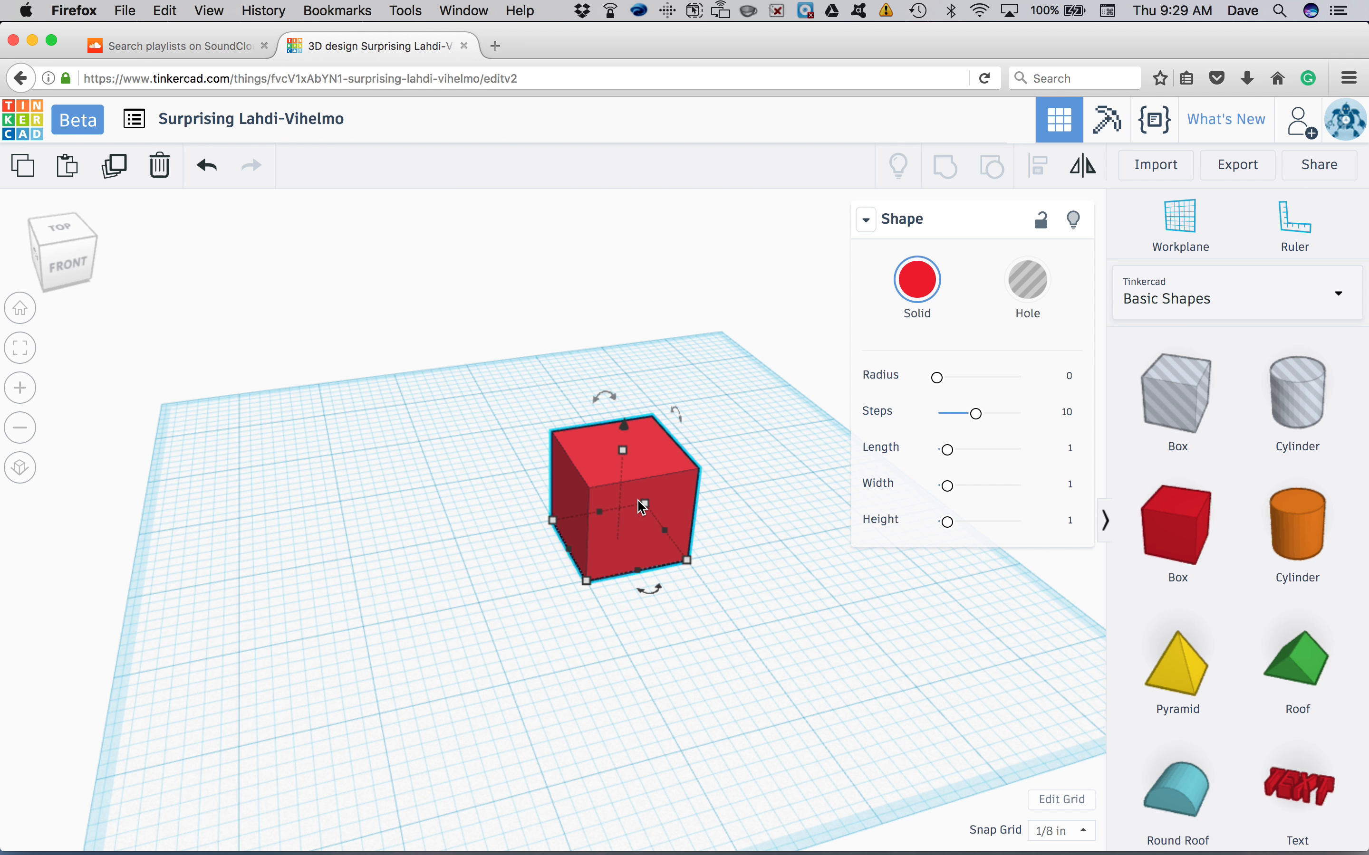
pyautogui.click(21, 348)
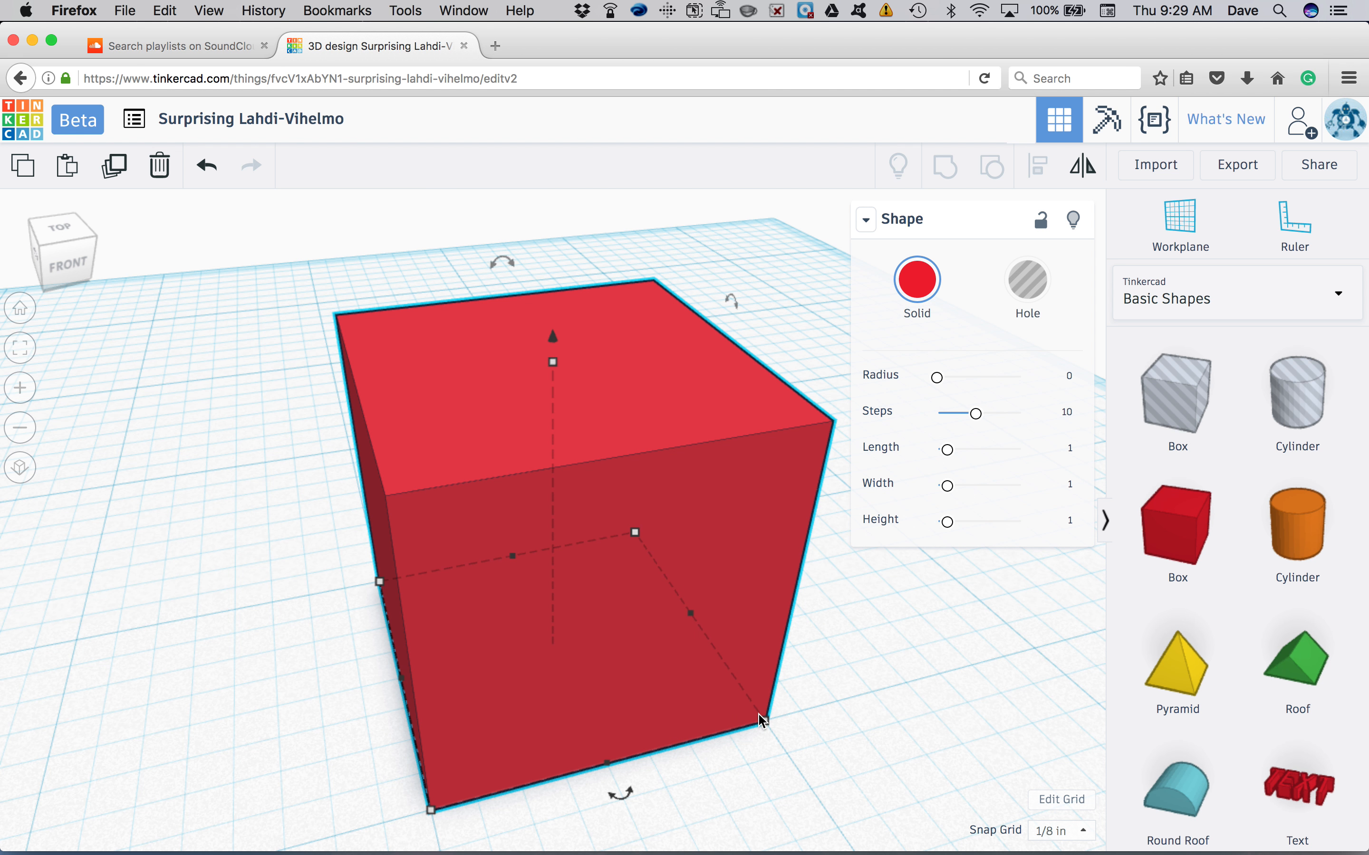
pyautogui.click(21, 431)
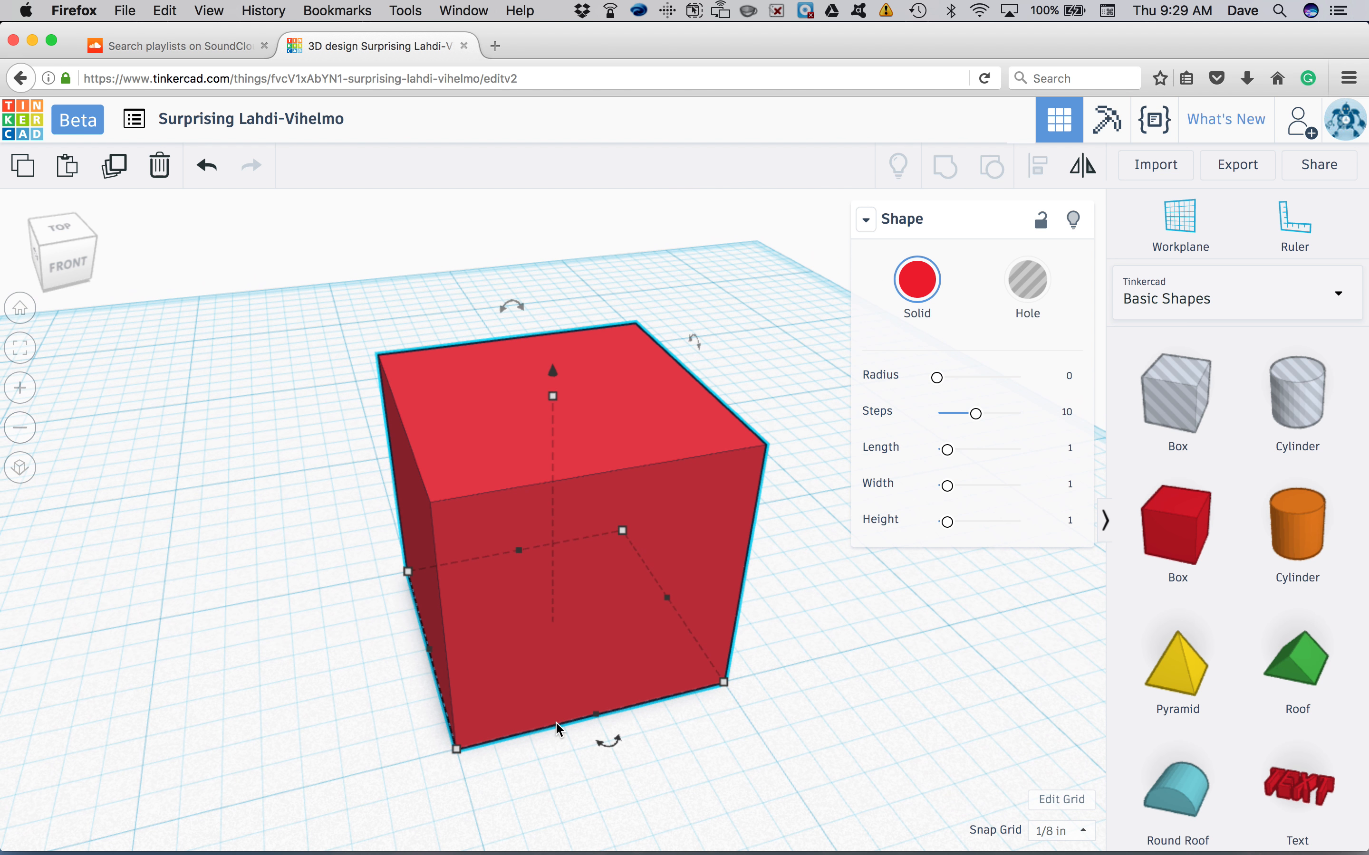
pyautogui.click(954, 701)
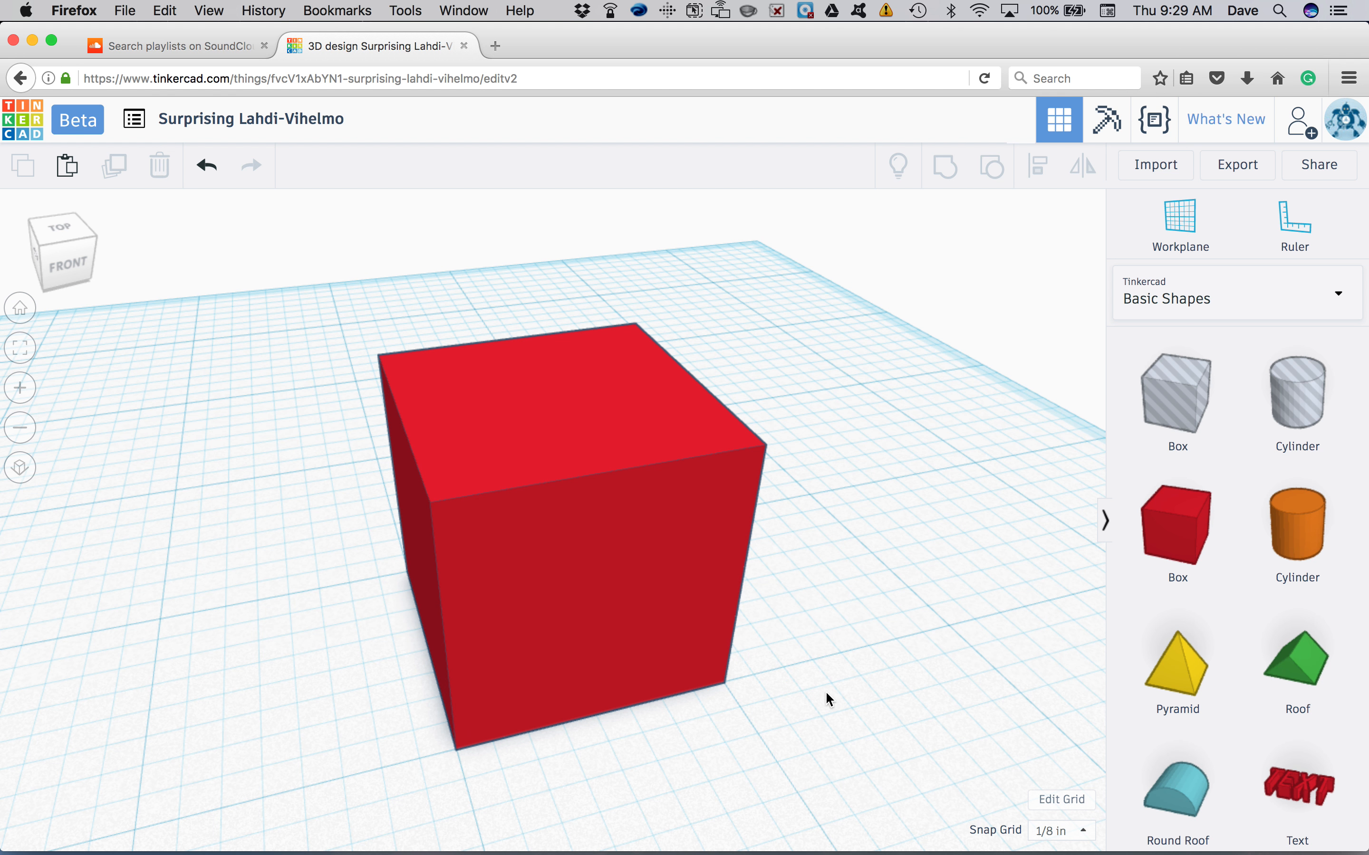
# Try out the red box's corner, edge and height handles for resizing it.
pyautogui.click(590, 605)
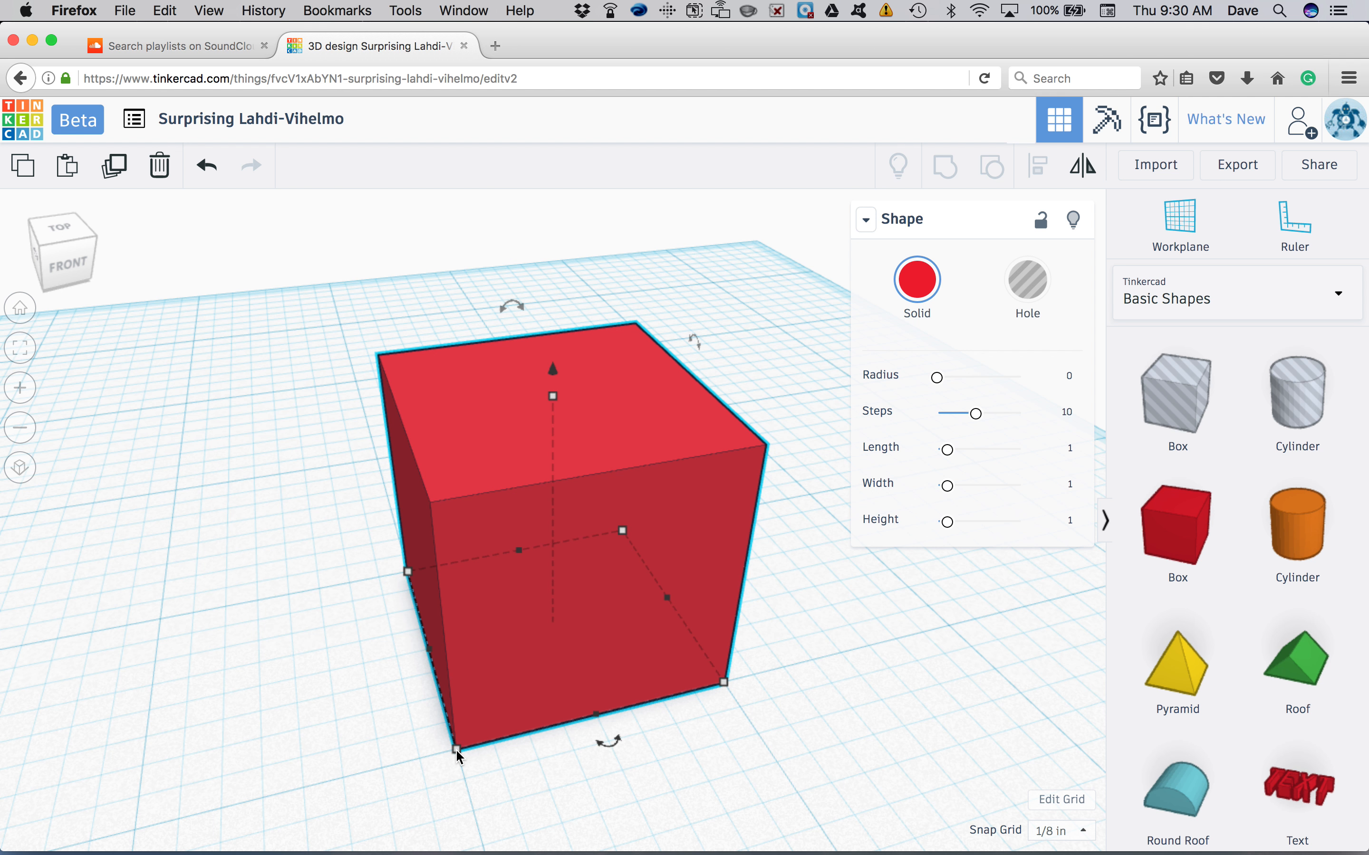
pyautogui.moveTo(456, 751)
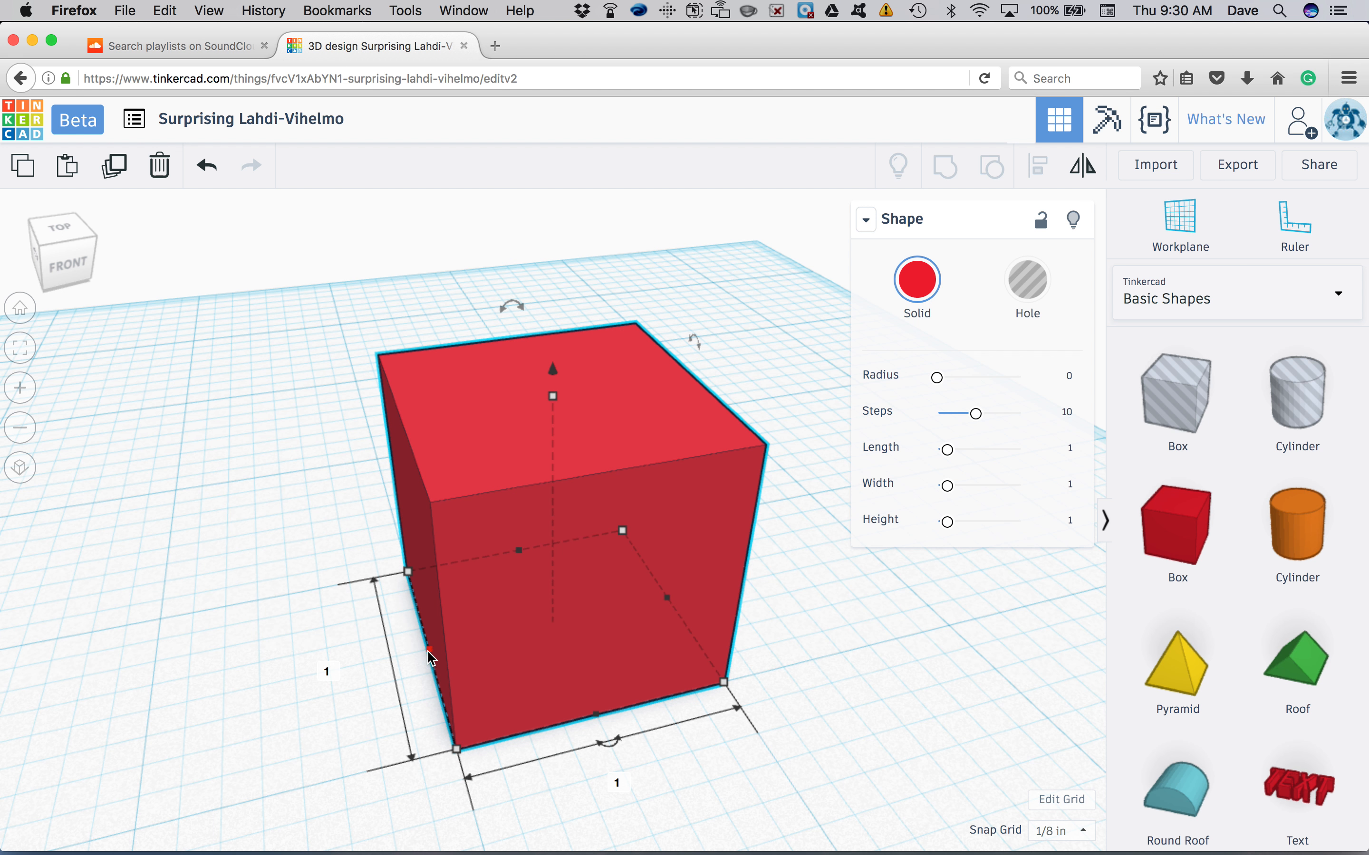
pyautogui.moveTo(431, 658)
pyautogui.mouseDown()
pyautogui.moveTo(500, 638)
pyautogui.moveTo(440, 651)
pyautogui.mouseUp()
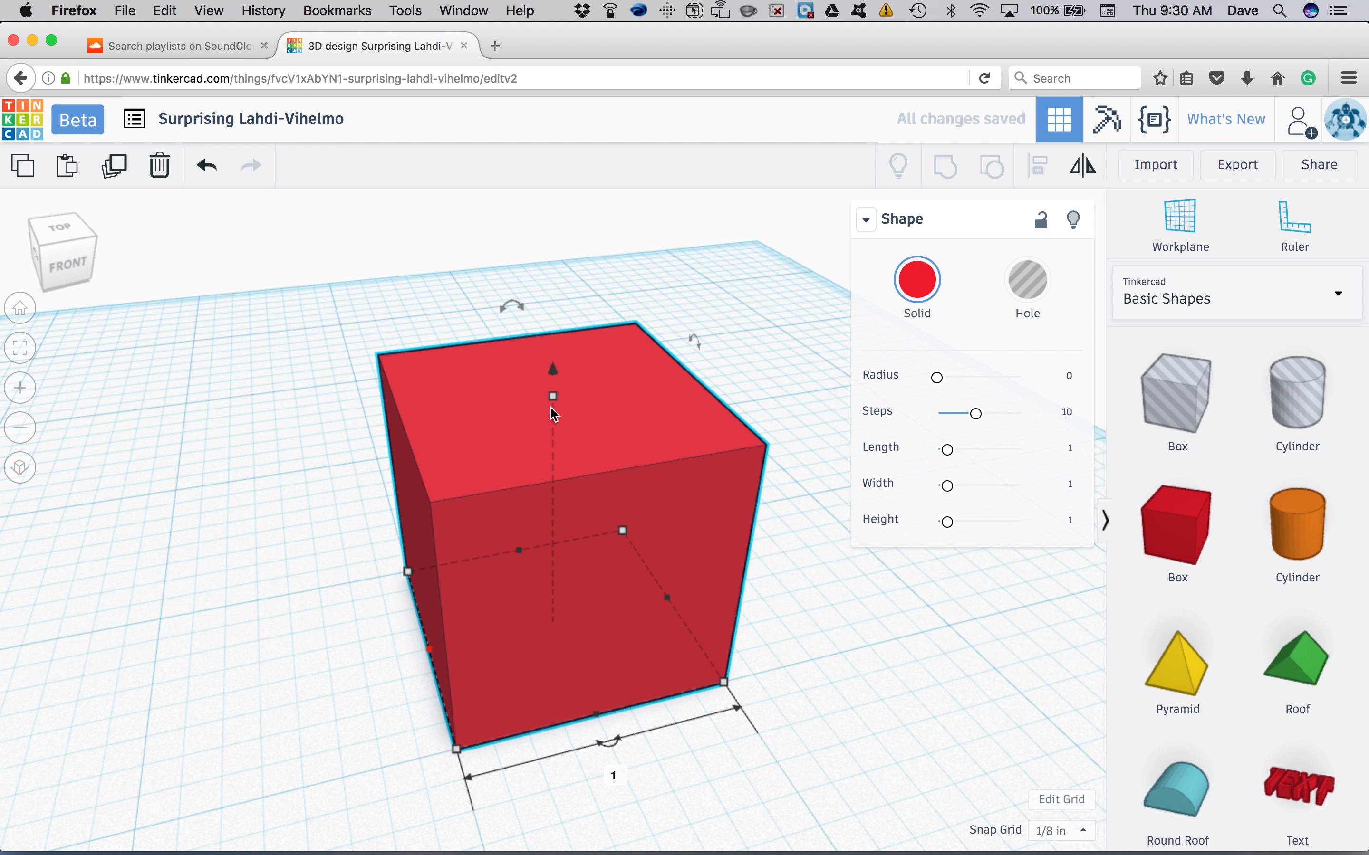
pyautogui.moveTo(553, 397)
pyautogui.mouseDown()
pyautogui.moveTo(551, 457)
pyautogui.moveTo(553, 398)
pyautogui.mouseUp()
pyautogui.click(417, 752)
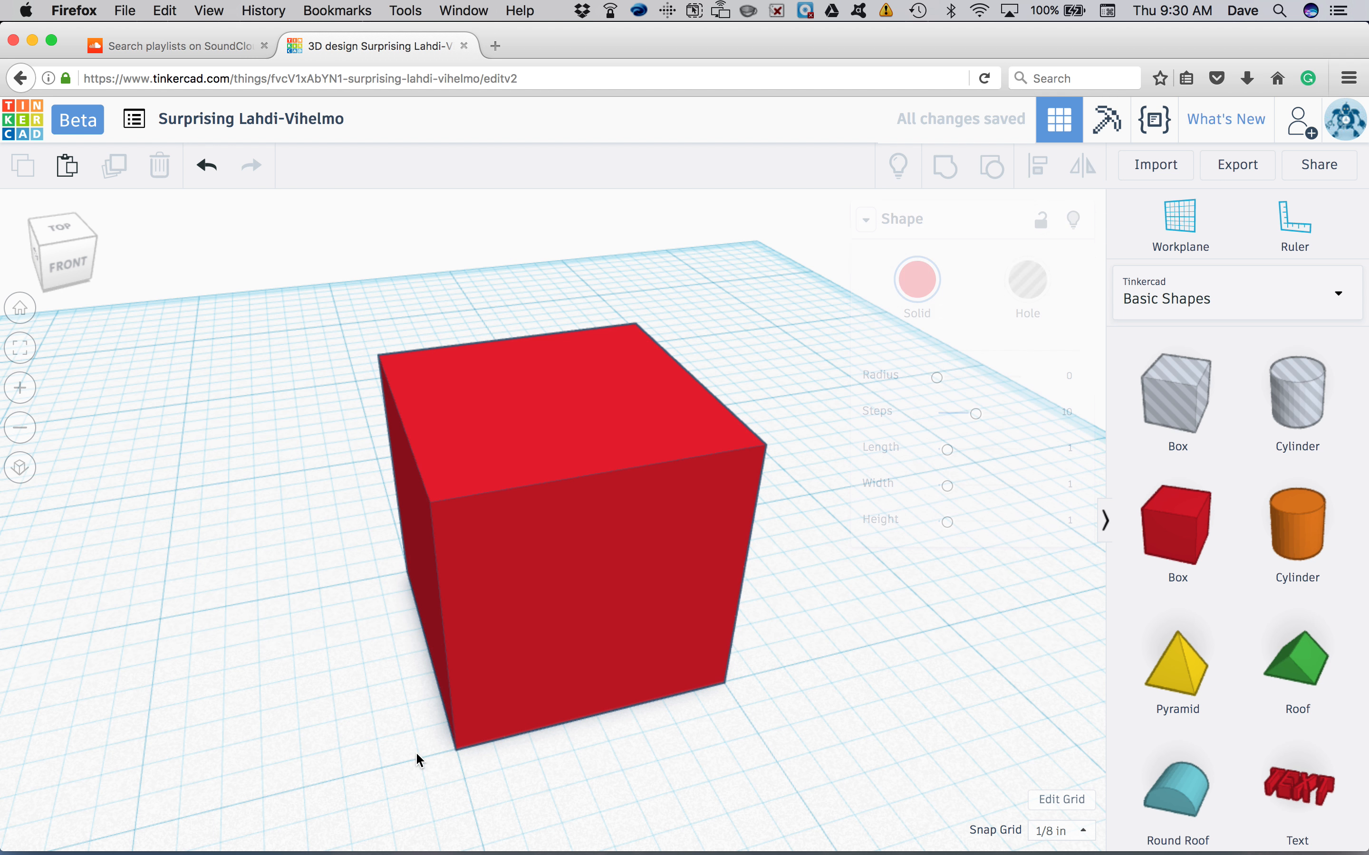
pyautogui.click(462, 746)
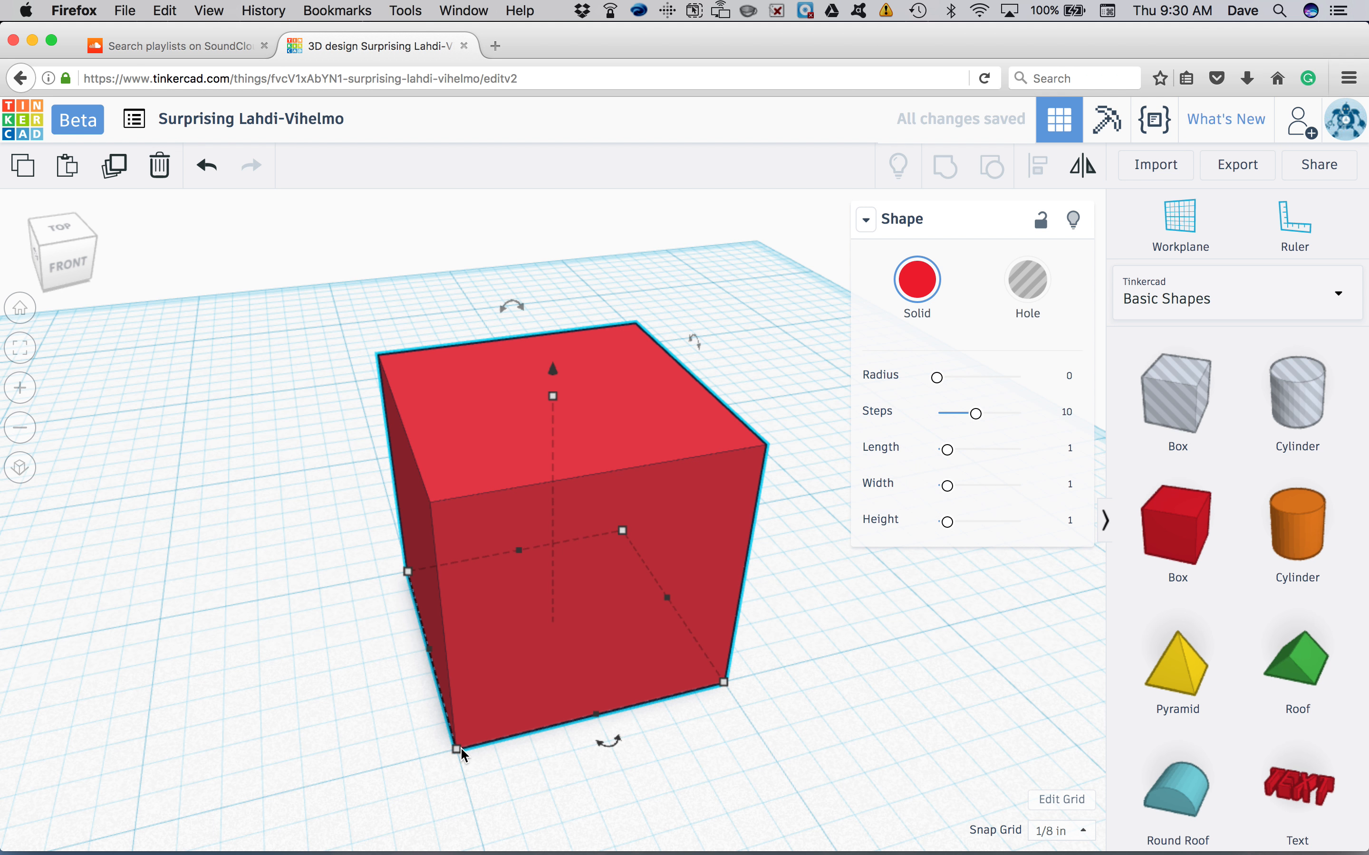
pyautogui.moveTo(460, 751)
pyautogui.mouseDown()
pyautogui.moveTo(505, 687)
pyautogui.moveTo(456, 750)
pyautogui.mouseUp()
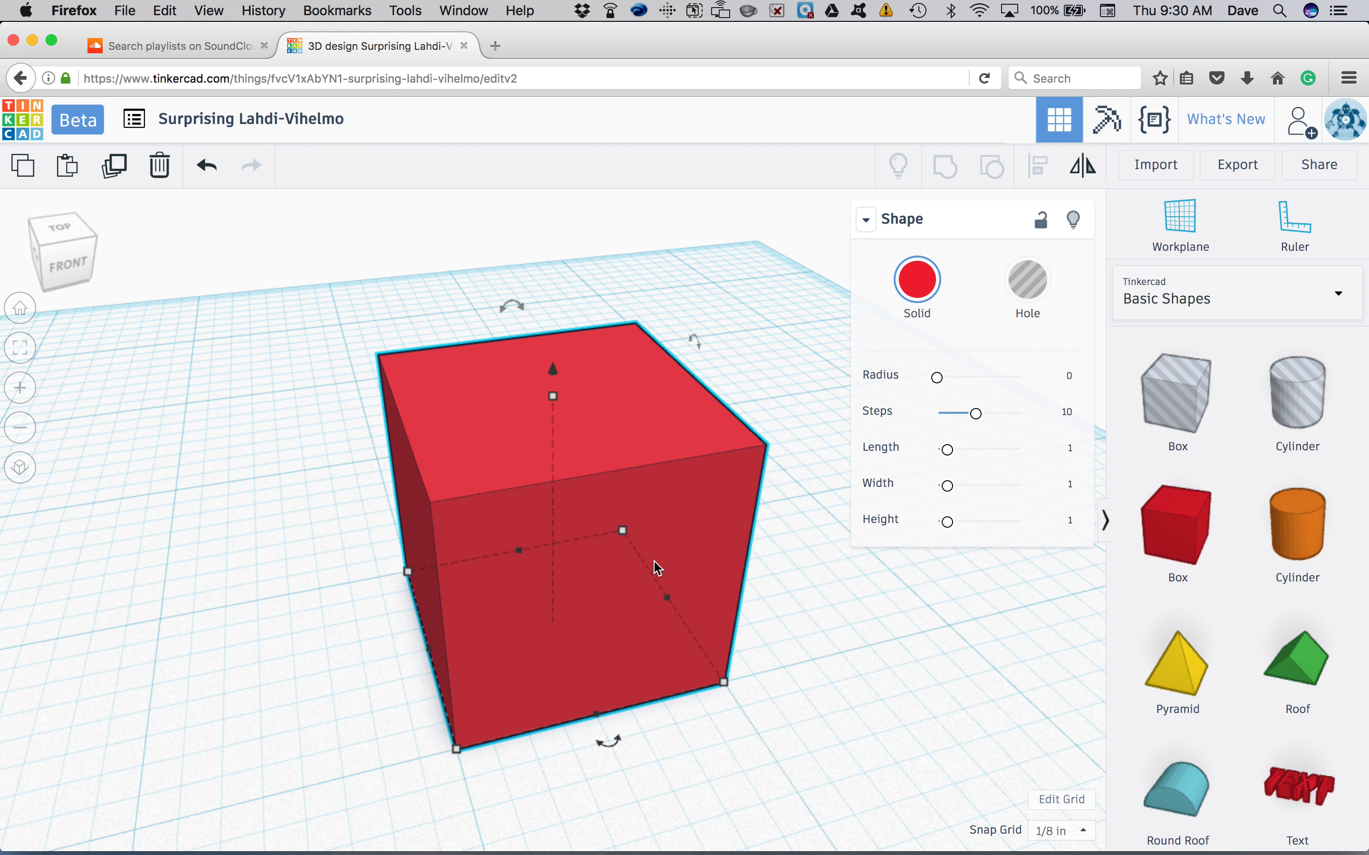
# Try rotating the red box about its different axes, including a 45° tilt, and return it to its original orientation.
pyautogui.moveTo(510, 311)
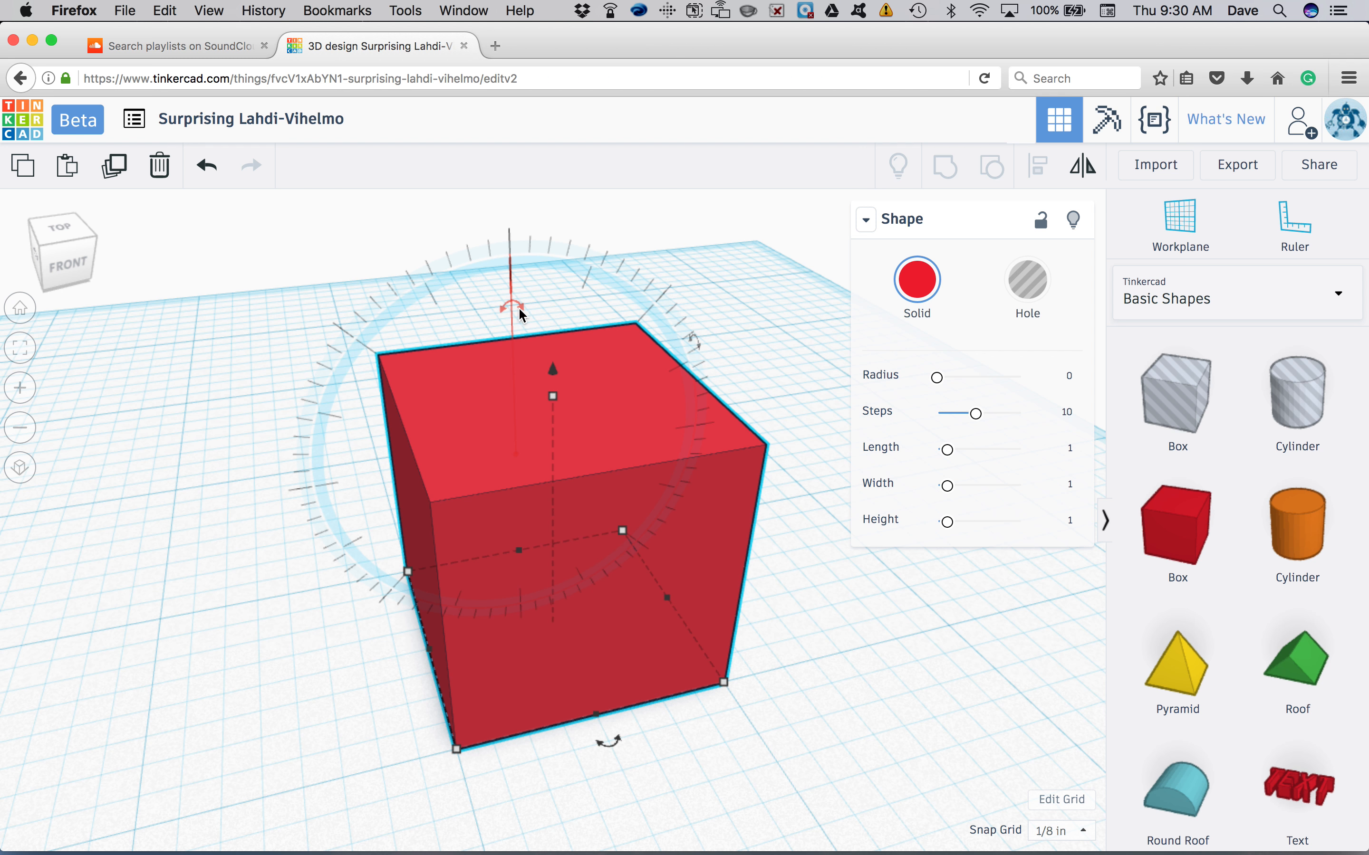
pyautogui.moveTo(521, 313)
pyautogui.mouseDown()
pyautogui.moveTo(651, 329)
pyautogui.moveTo(681, 354)
pyautogui.moveTo(586, 298)
pyautogui.moveTo(512, 298)
pyautogui.mouseUp()
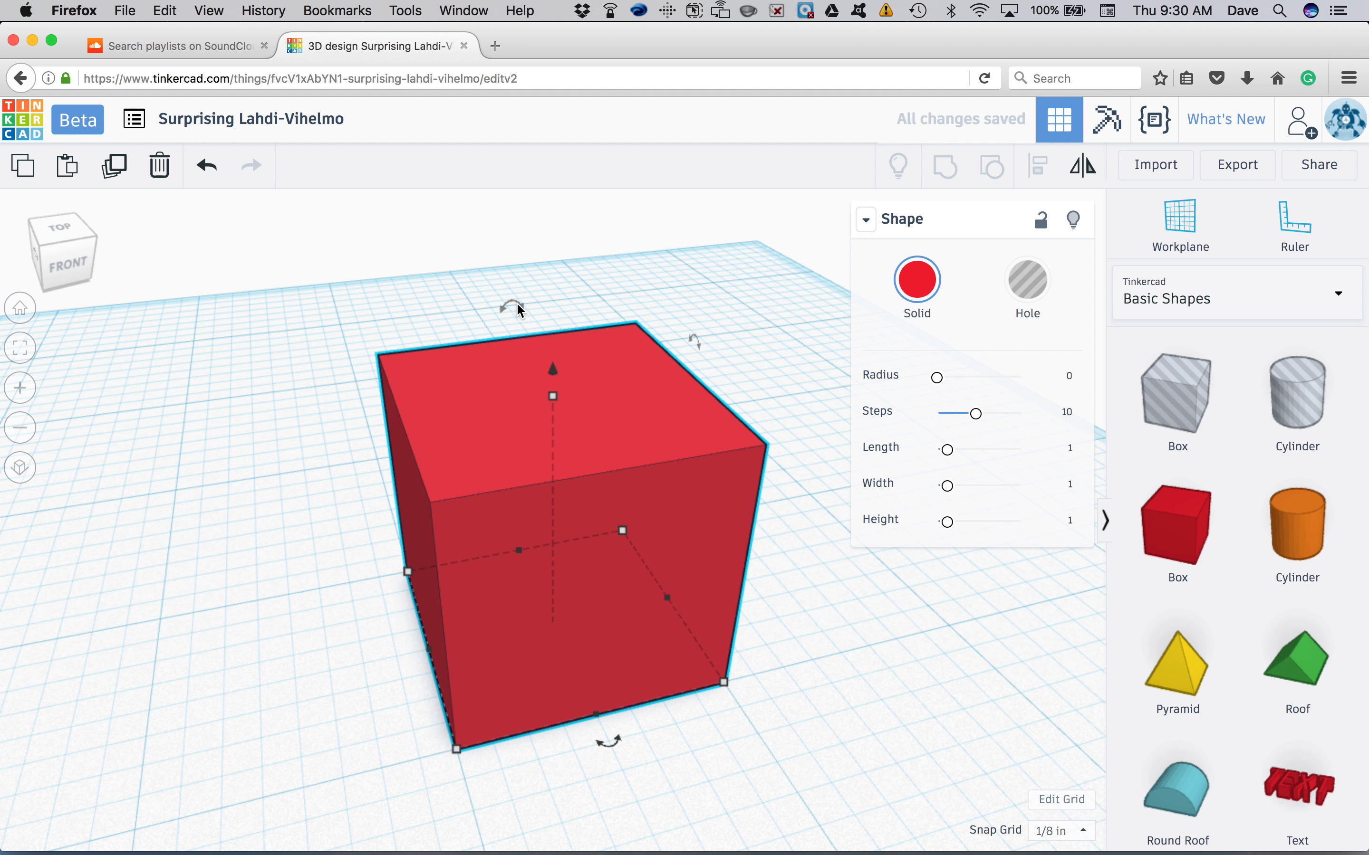
pyautogui.moveTo(514, 308); pyautogui.dragTo(517, 338)
pyautogui.moveTo(648, 657); pyautogui.dragTo(611, 642)
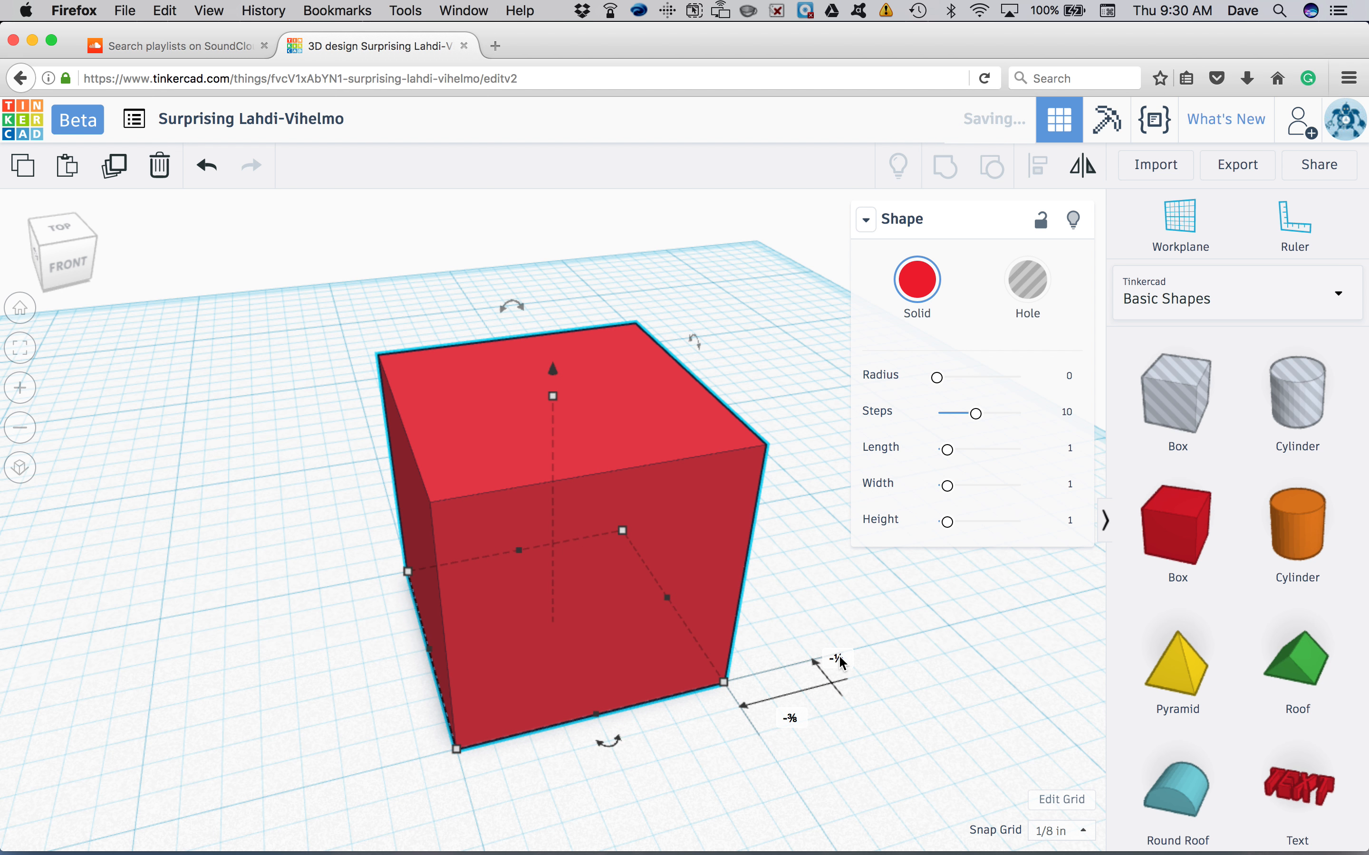
pyautogui.click(711, 366)
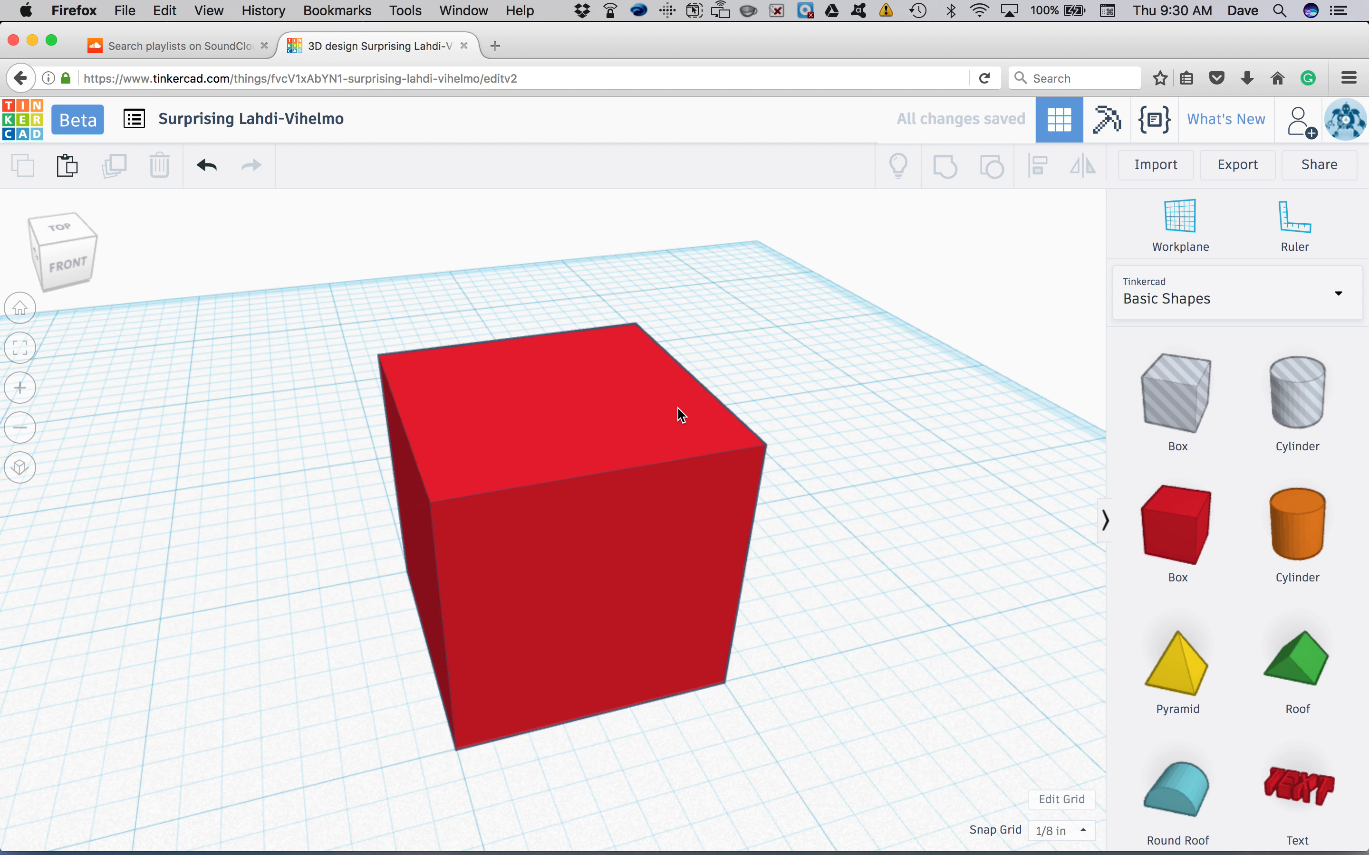
pyautogui.click(697, 367)
pyautogui.moveTo(699, 341); pyautogui.dragTo(759, 467)
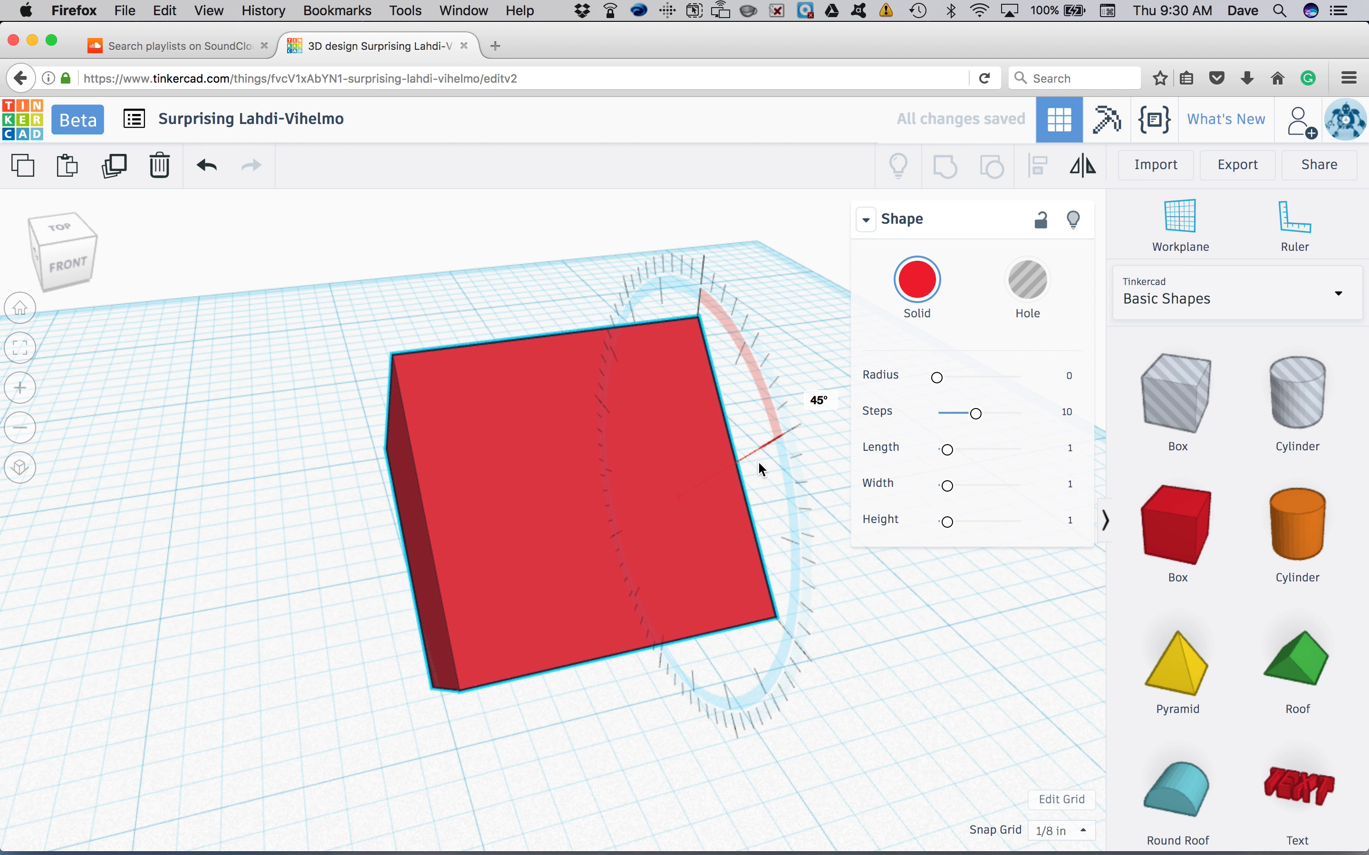
pyautogui.moveTo(746, 416); pyautogui.dragTo(714, 326)
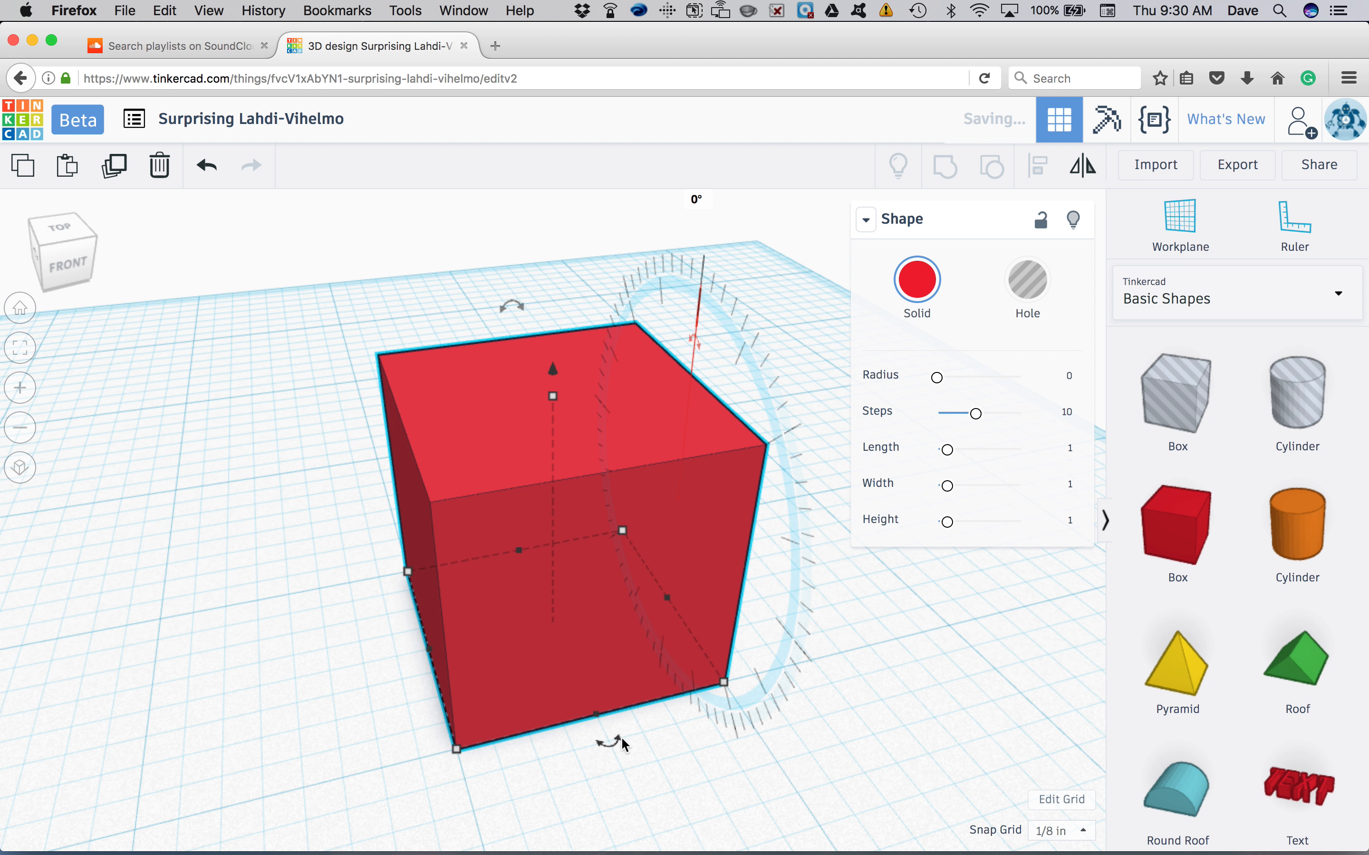
pyautogui.moveTo(615, 744)
pyautogui.mouseDown()
pyautogui.moveTo(492, 738)
pyautogui.moveTo(628, 727)
pyautogui.mouseUp()
pyautogui.click(888, 729)
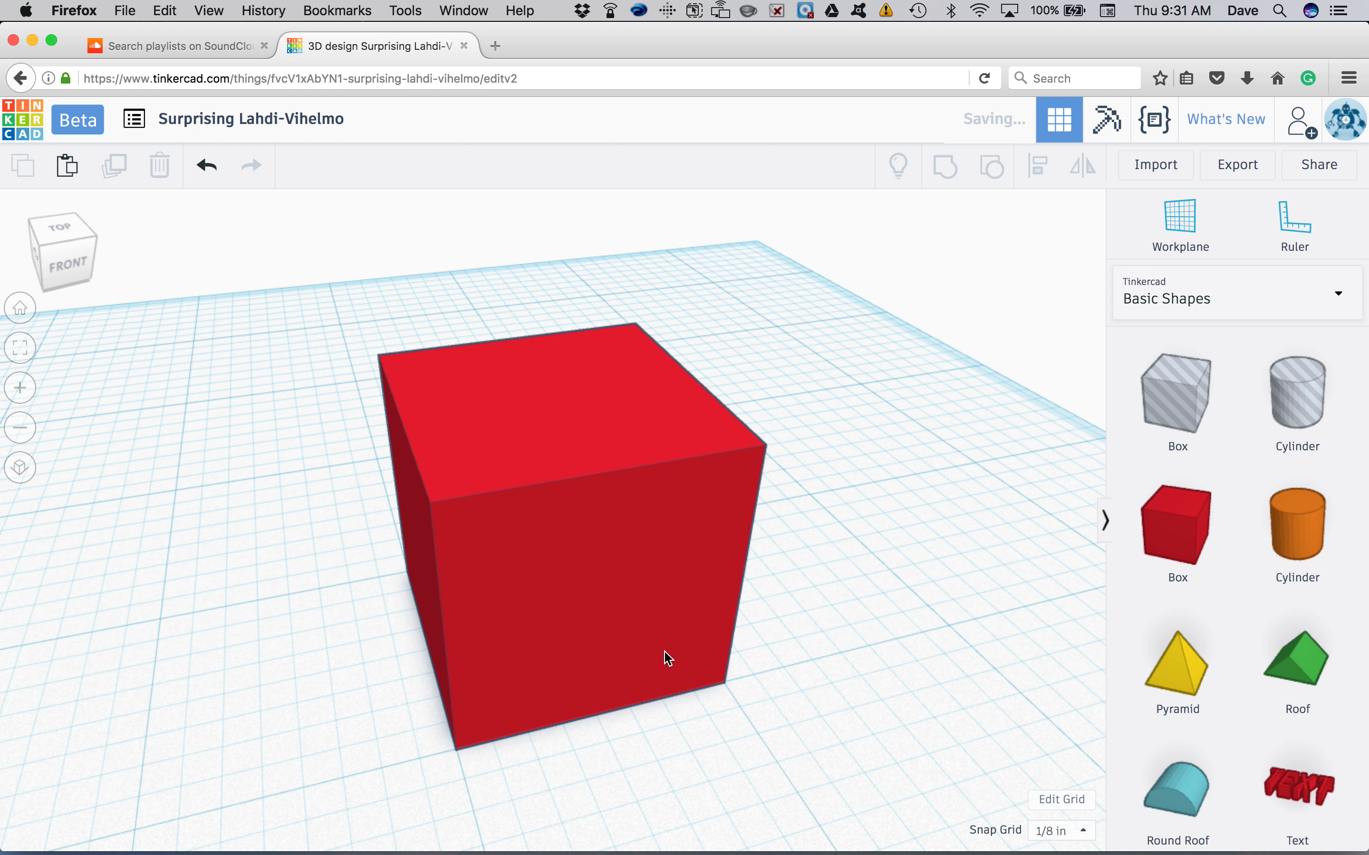
# Try moving the red box across the workplane and vertically, and undo the last move.
pyautogui.click(619, 624)
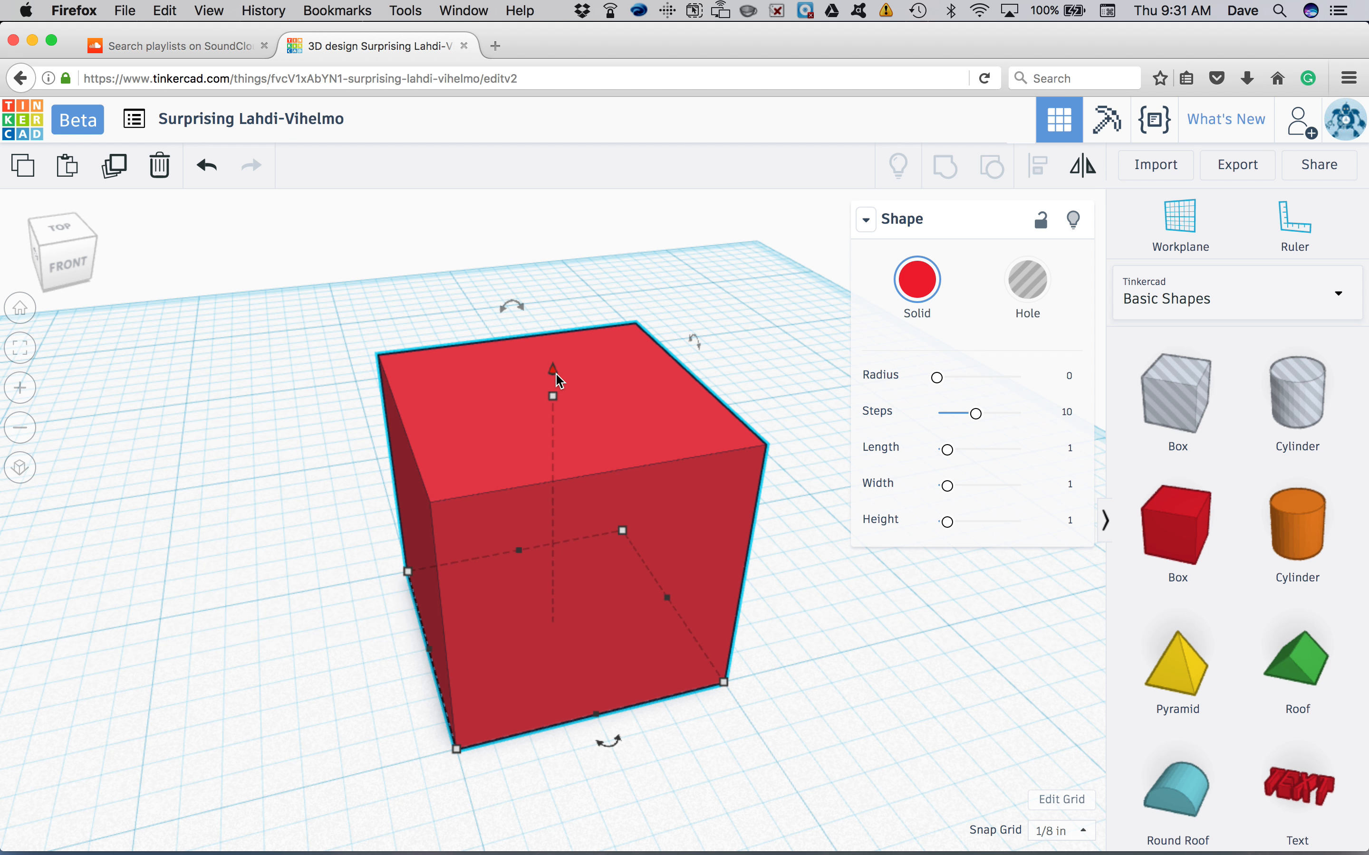
pyautogui.moveTo(629, 416); pyautogui.dragTo(431, 466)
pyautogui.moveTo(572, 449); pyautogui.dragTo(625, 413)
pyautogui.moveTo(556, 375)
pyautogui.mouseDown()
pyautogui.moveTo(550, 544)
pyautogui.moveTo(562, 348)
pyautogui.moveTo(548, 236)
pyautogui.moveTo(557, 368)
pyautogui.moveTo(562, 342)
pyautogui.moveTo(577, 359)
pyautogui.mouseUp()
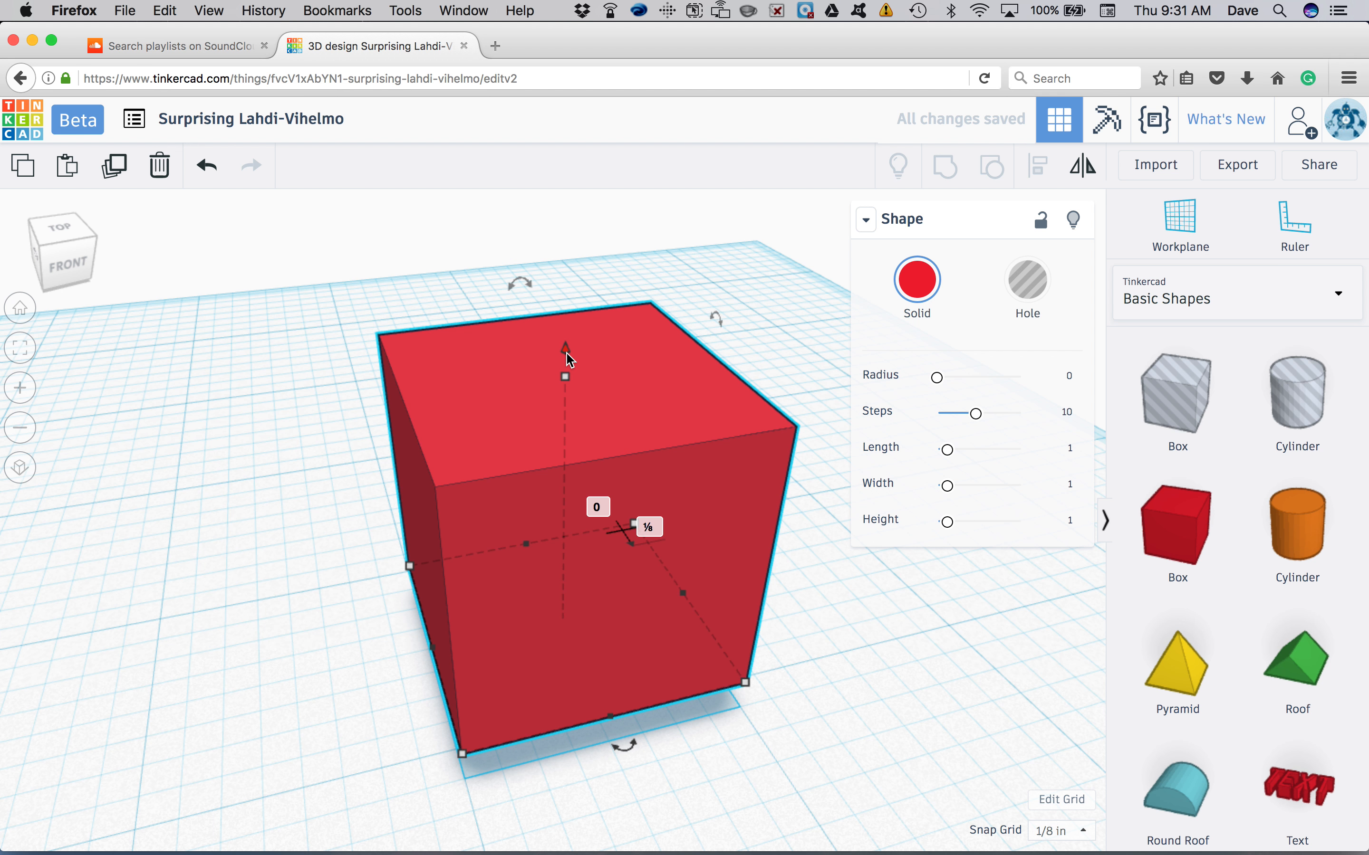
pyautogui.press('super+z')
pyautogui.click(970, 662)
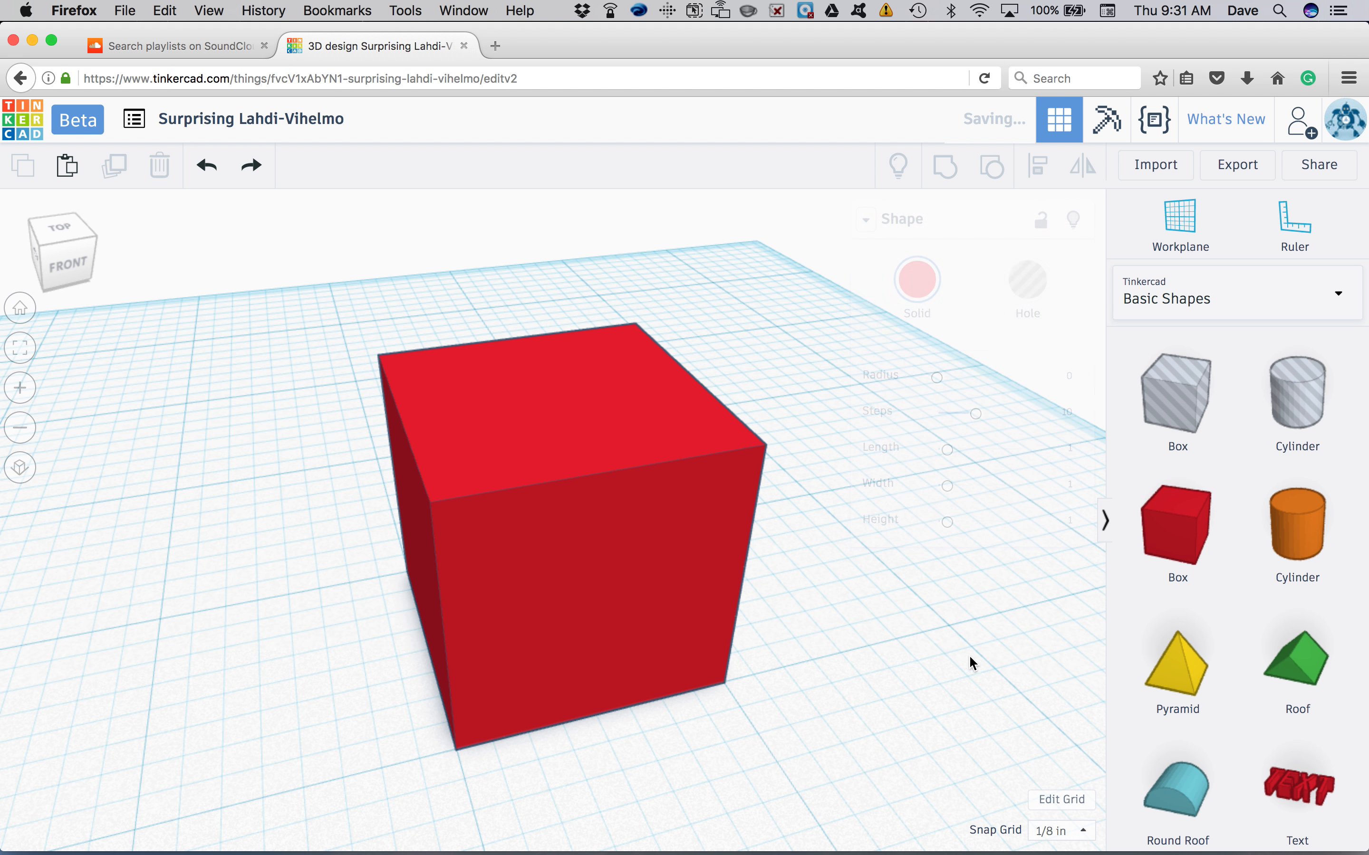
# Place a green roof shape on the workplane against the left side of the red box.
pyautogui.click(1298, 665)
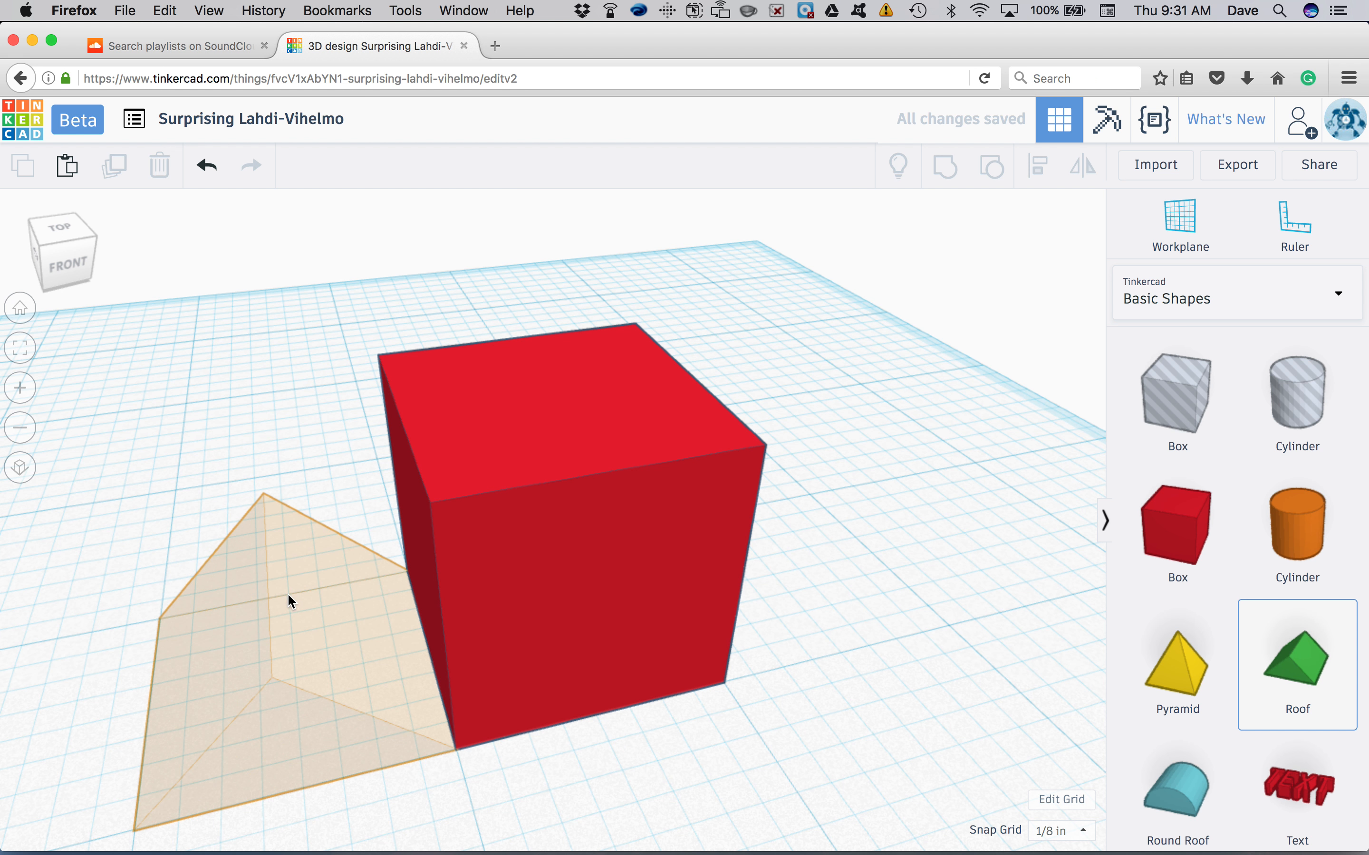
pyautogui.click(283, 595)
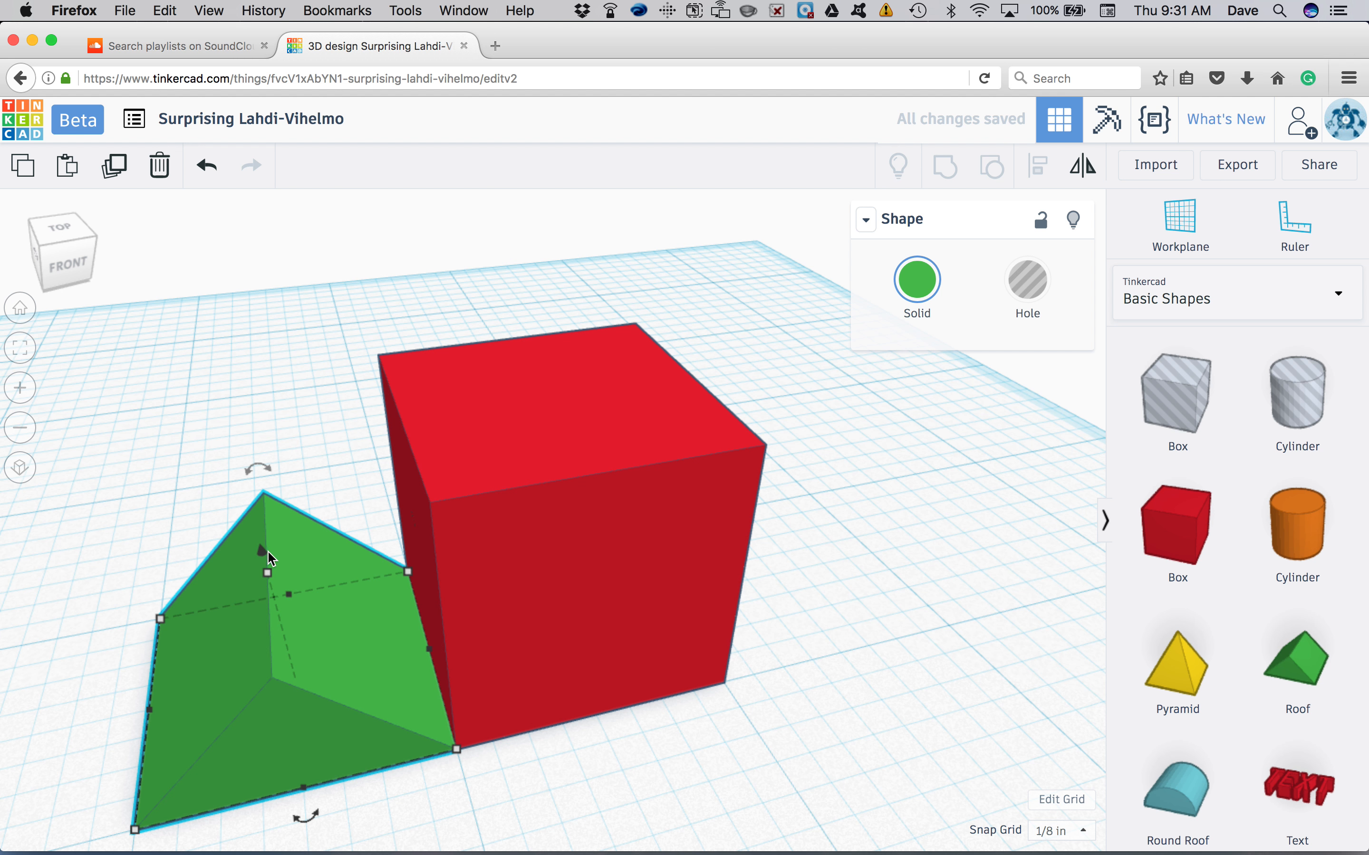
# Raise the green roof shape 1 inch and place it on top of the red box to form a house.
pyautogui.click(73, 277)
pyautogui.moveTo(279, 491); pyautogui.dragTo(265, 211)
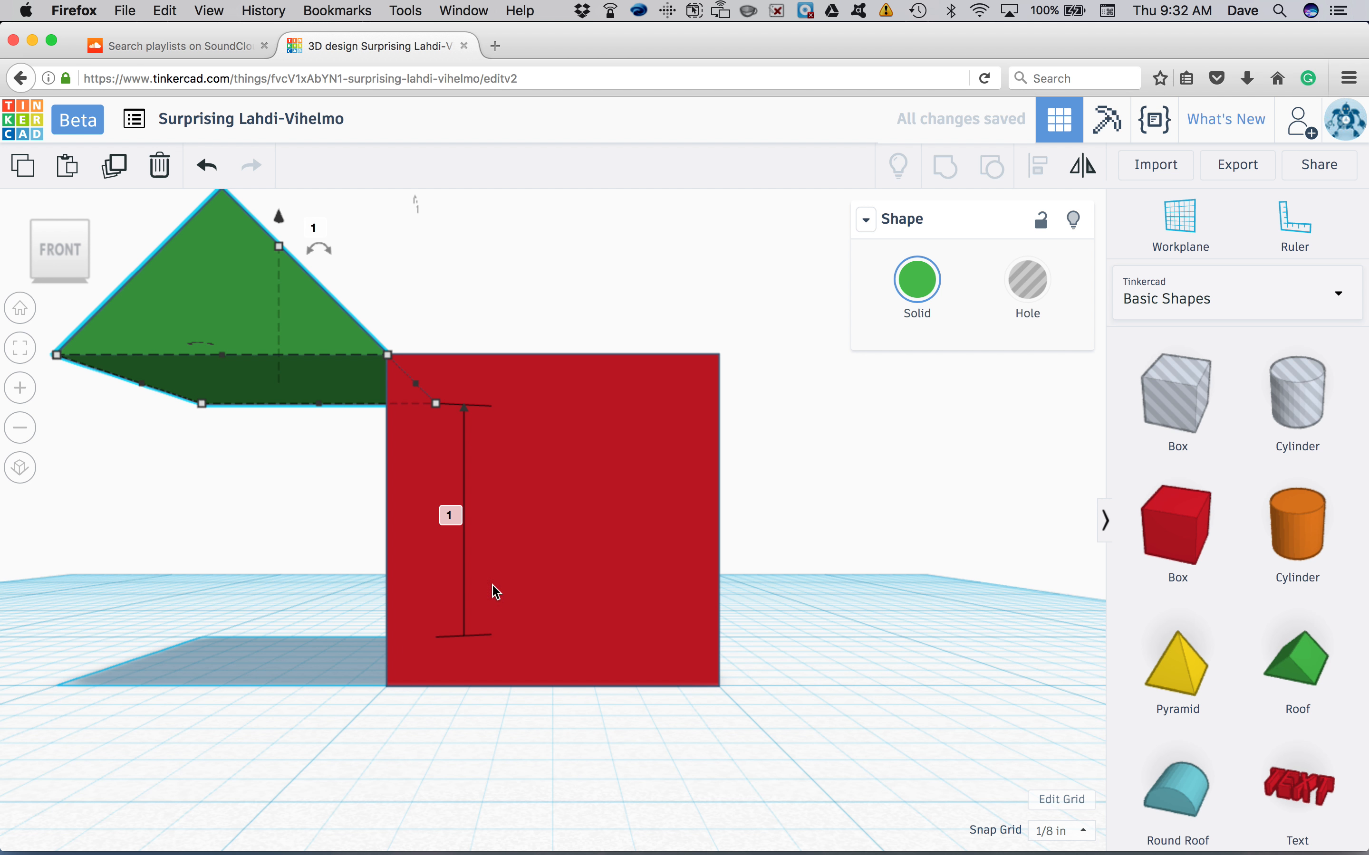
pyautogui.moveTo(66, 258); pyautogui.dragTo(58, 250)
pyautogui.moveTo(306, 531); pyautogui.dragTo(657, 389)
pyautogui.click(976, 513)
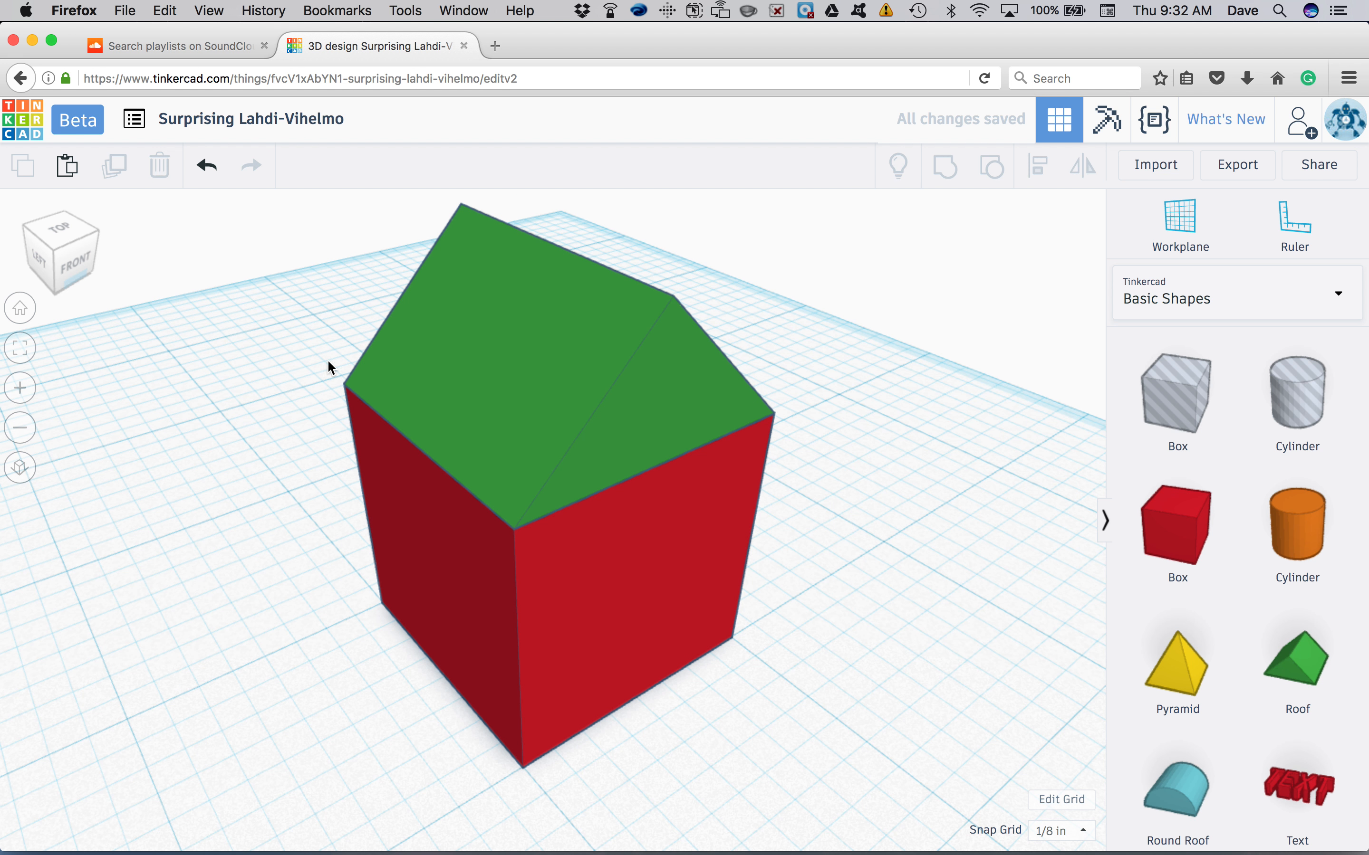
# Place a cylinder hole beside the house, resize its base to 5/8 by 1/2 in, and raise and stretch it taller.
pyautogui.click(34, 427)
pyautogui.click(30, 430)
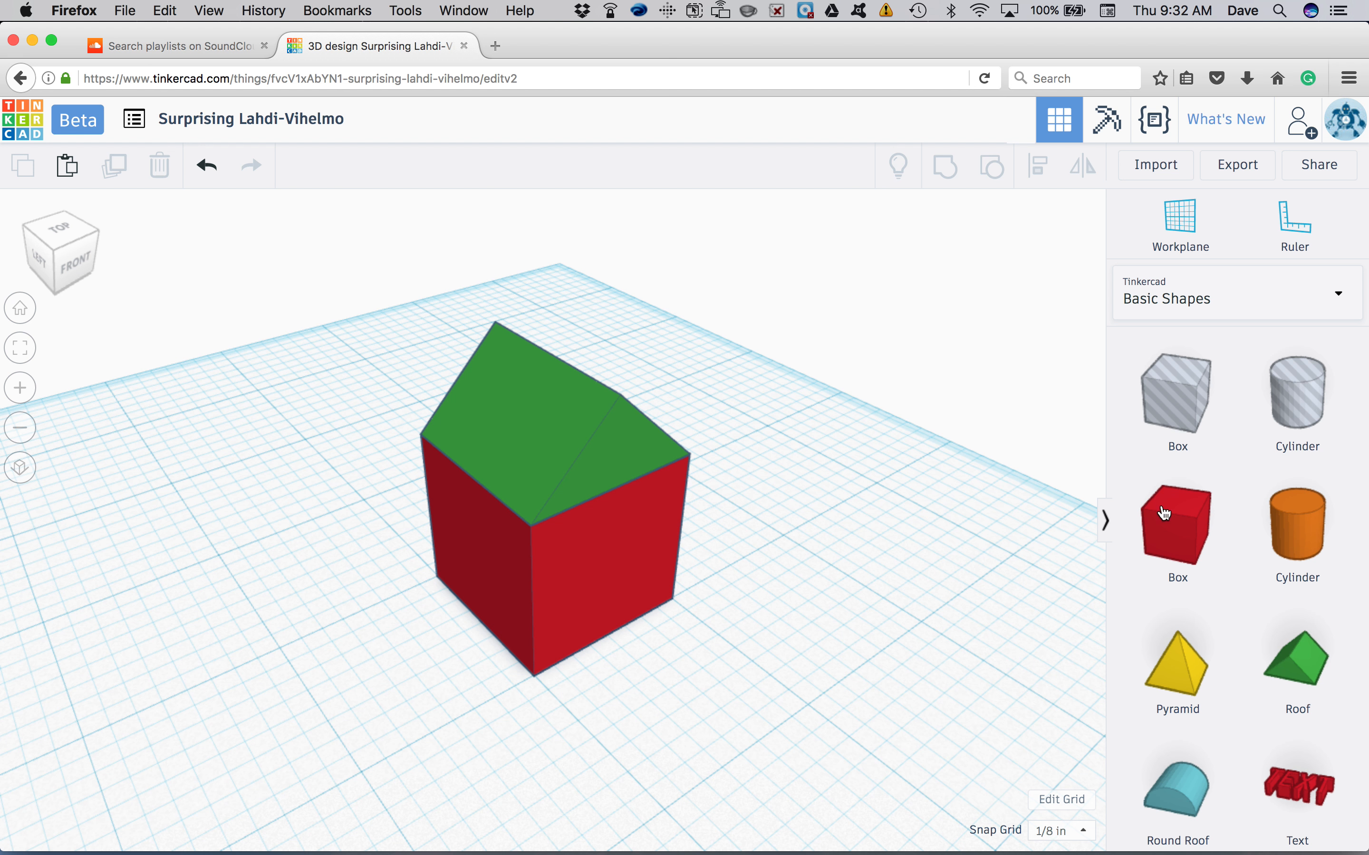
pyautogui.click(1302, 398)
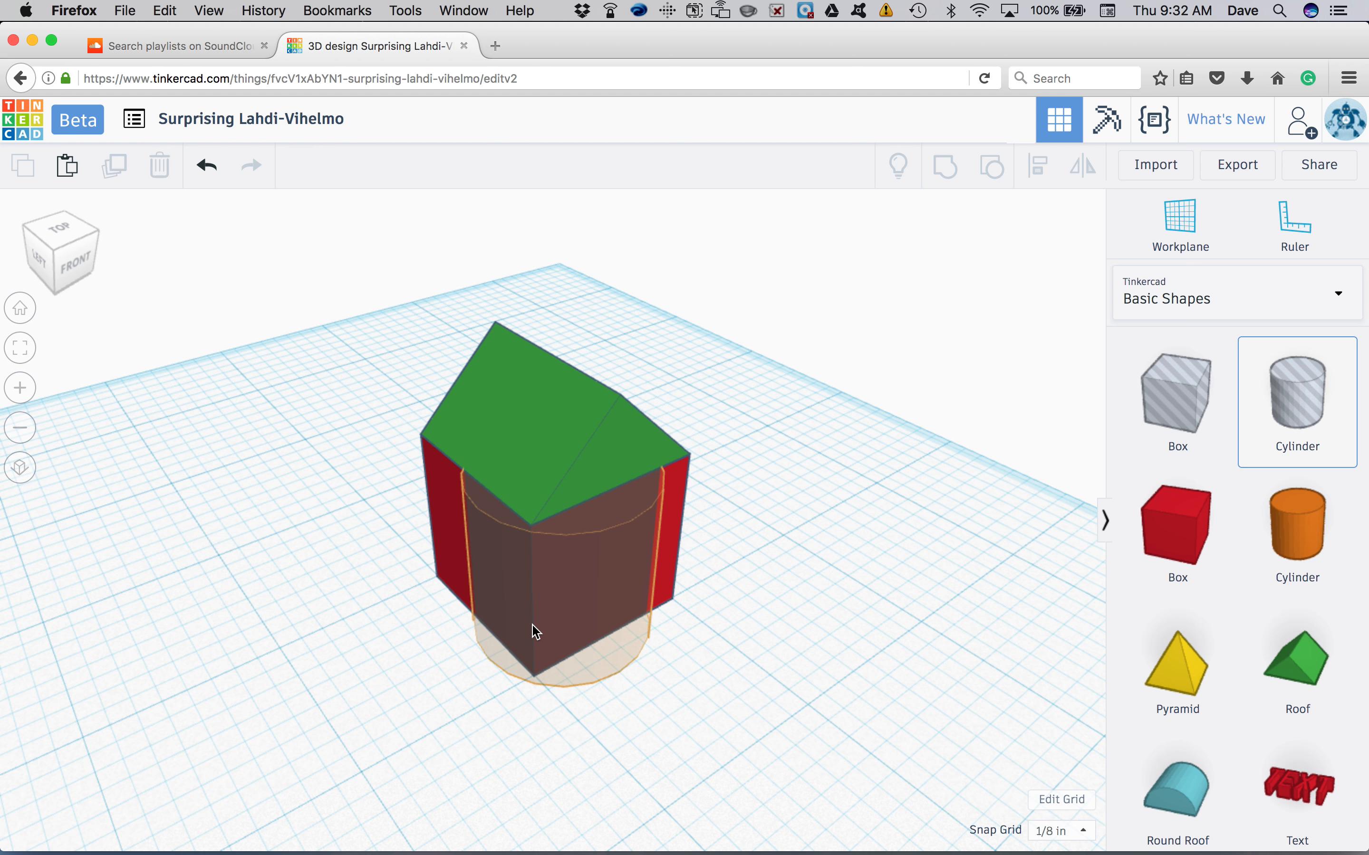
pyautogui.click(351, 652)
pyautogui.moveTo(475, 669); pyautogui.dragTo(362, 644)
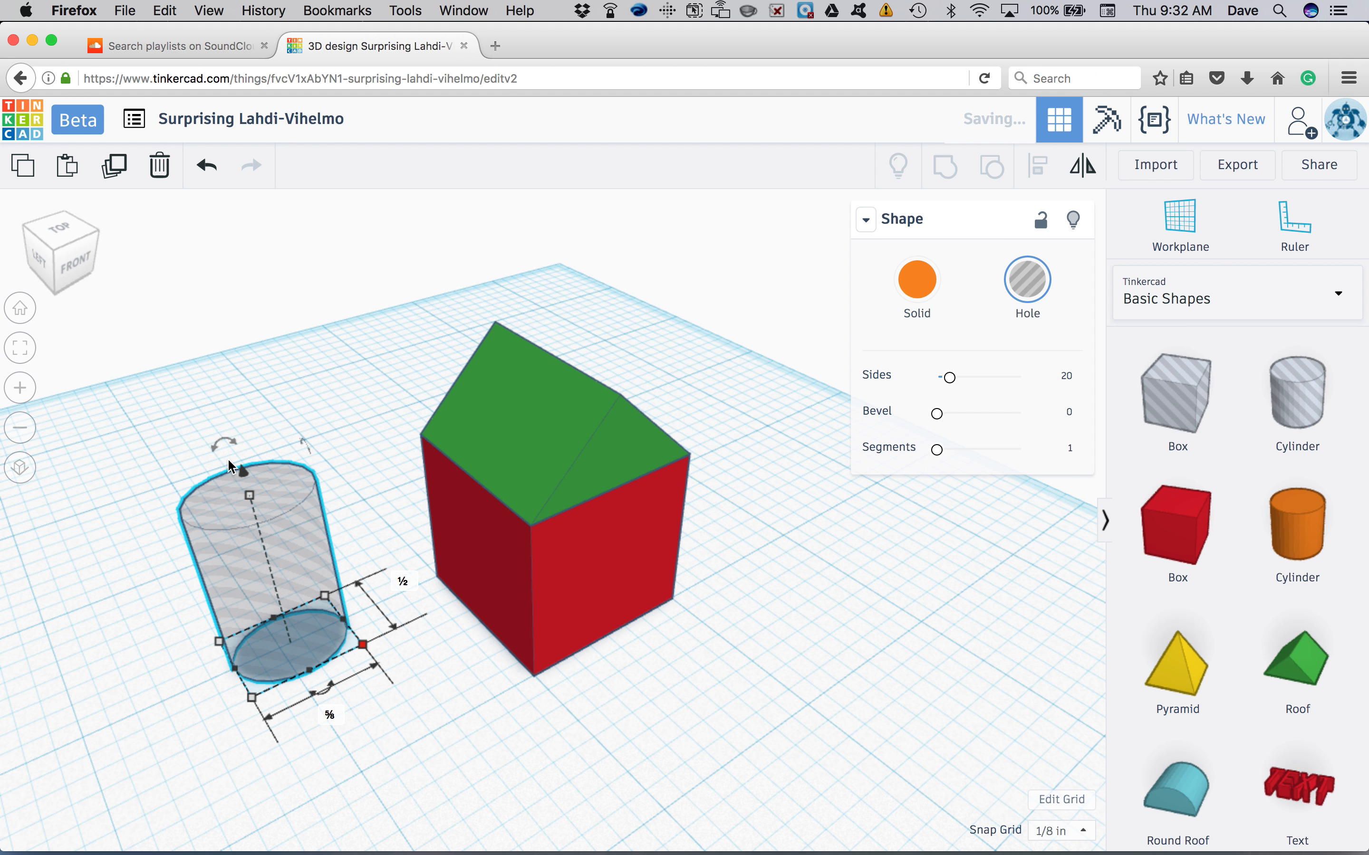
pyautogui.moveTo(239, 471); pyautogui.dragTo(226, 422)
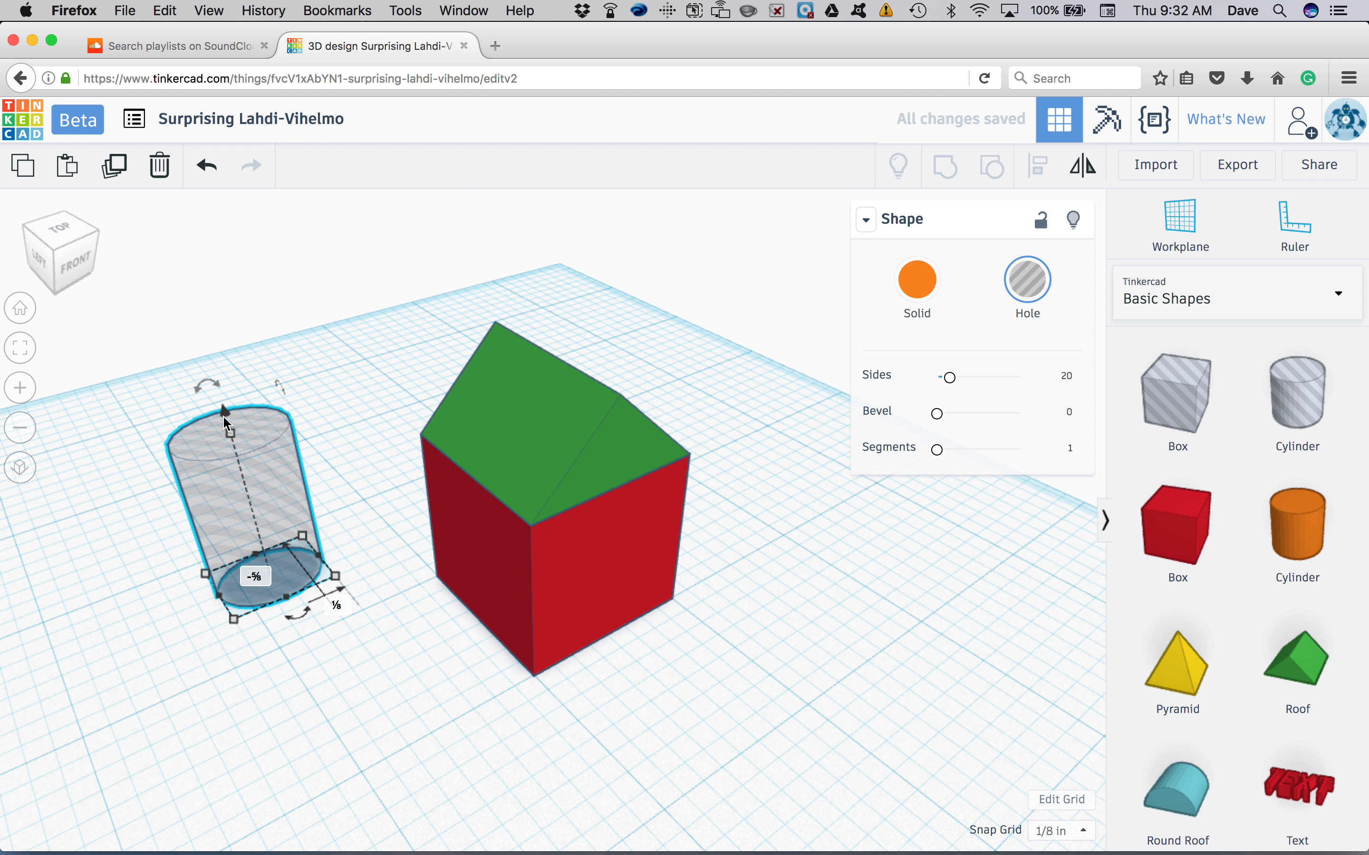
pyautogui.moveTo(232, 435); pyautogui.dragTo(184, 301)
# Move the cylinder hole into the house through the roof and group all three shapes to cut it out.
pyautogui.moveTo(323, 508); pyautogui.dragTo(559, 468)
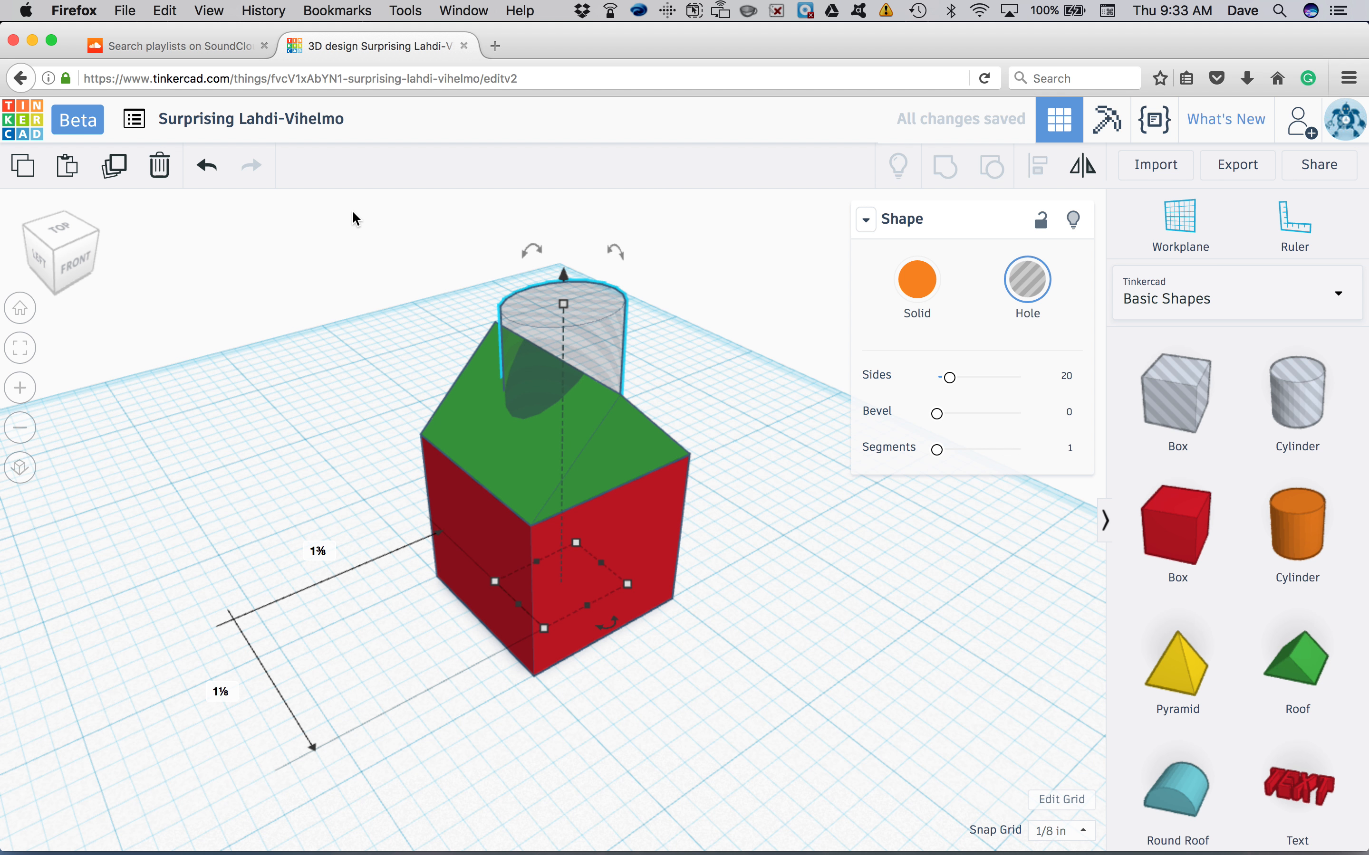
pyautogui.moveTo(324, 229); pyautogui.dragTo(819, 748)
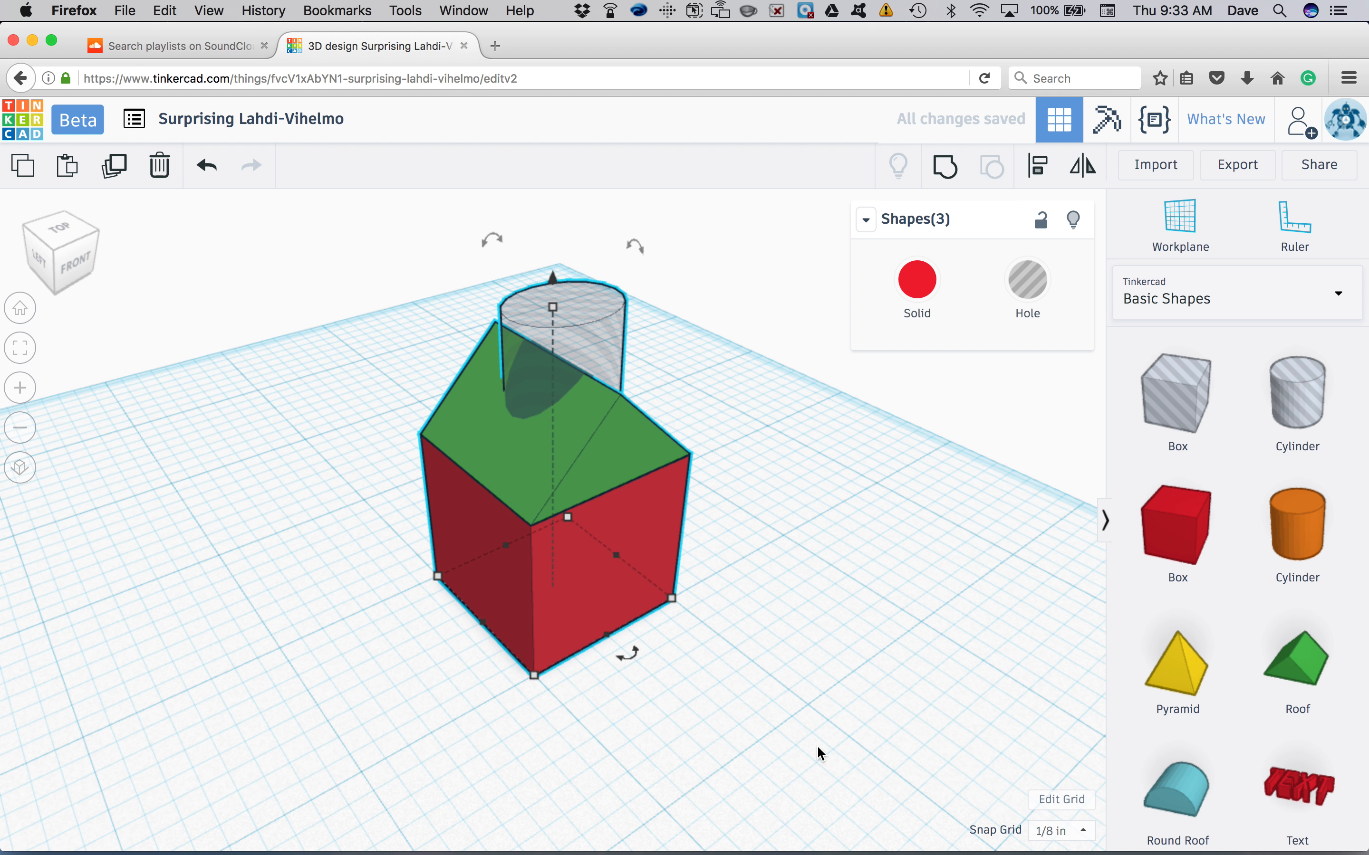
pyautogui.click(952, 168)
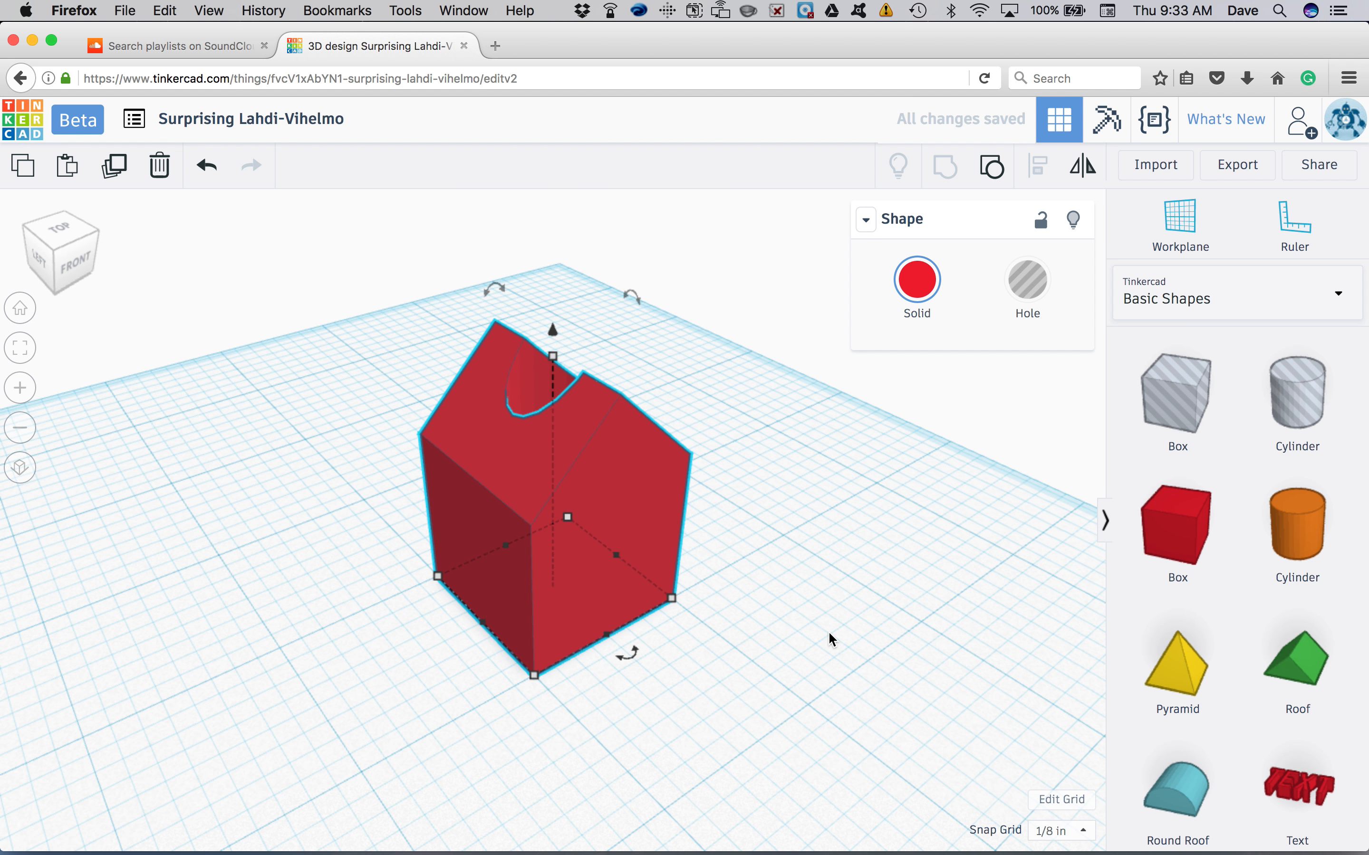
# Undo the grouping and the cylinder hole's edits until only the red box and green roof remain.
pyautogui.moveTo(827, 630)
pyautogui.mouseDown(button='right')
pyautogui.moveTo(830, 766)
pyautogui.moveTo(816, 631)
pyautogui.moveTo(852, 632)
pyautogui.mouseUp(button='right')
pyautogui.press('super+z')
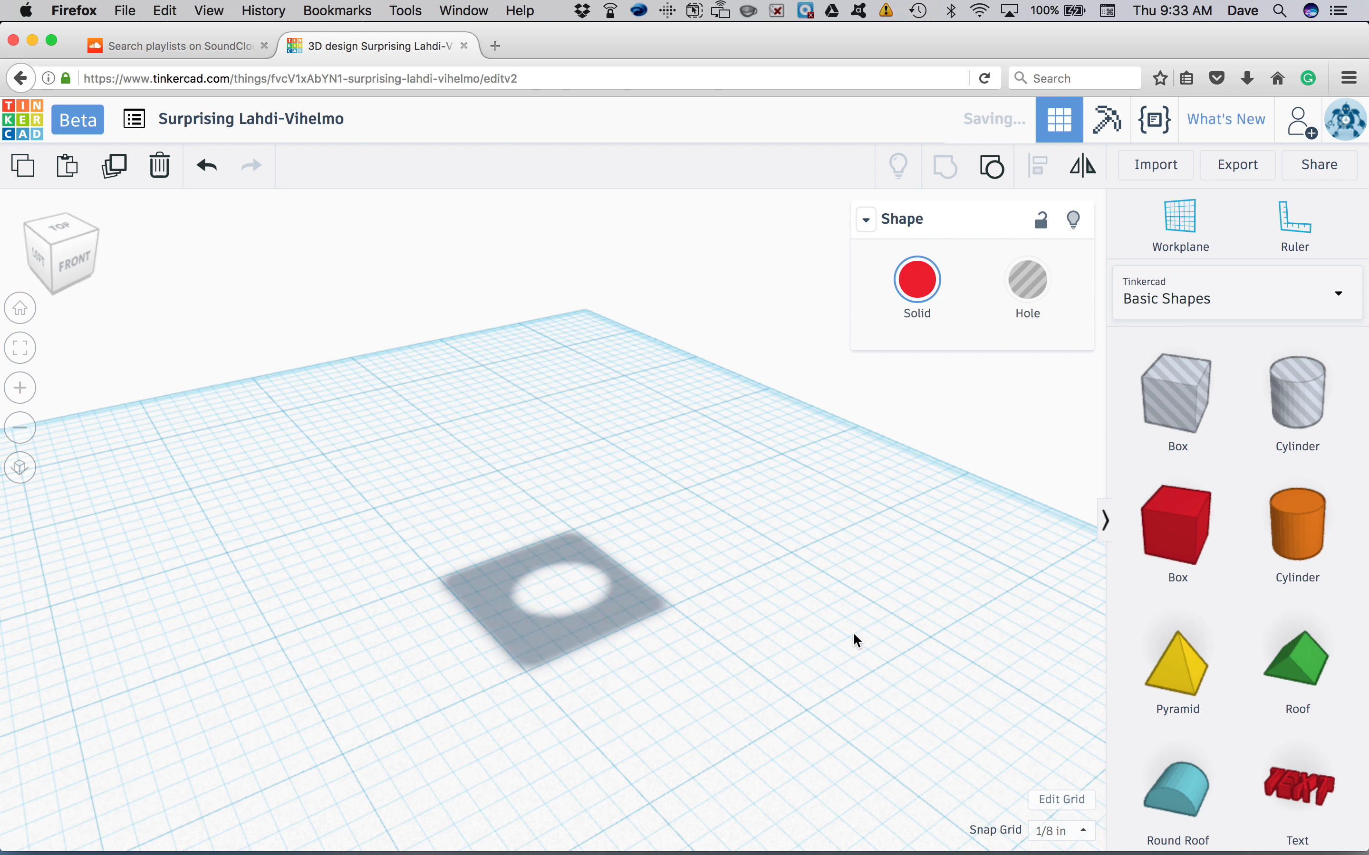
pyautogui.press('super+z')
pyautogui.press('super+z')
pyautogui.press('super+z')
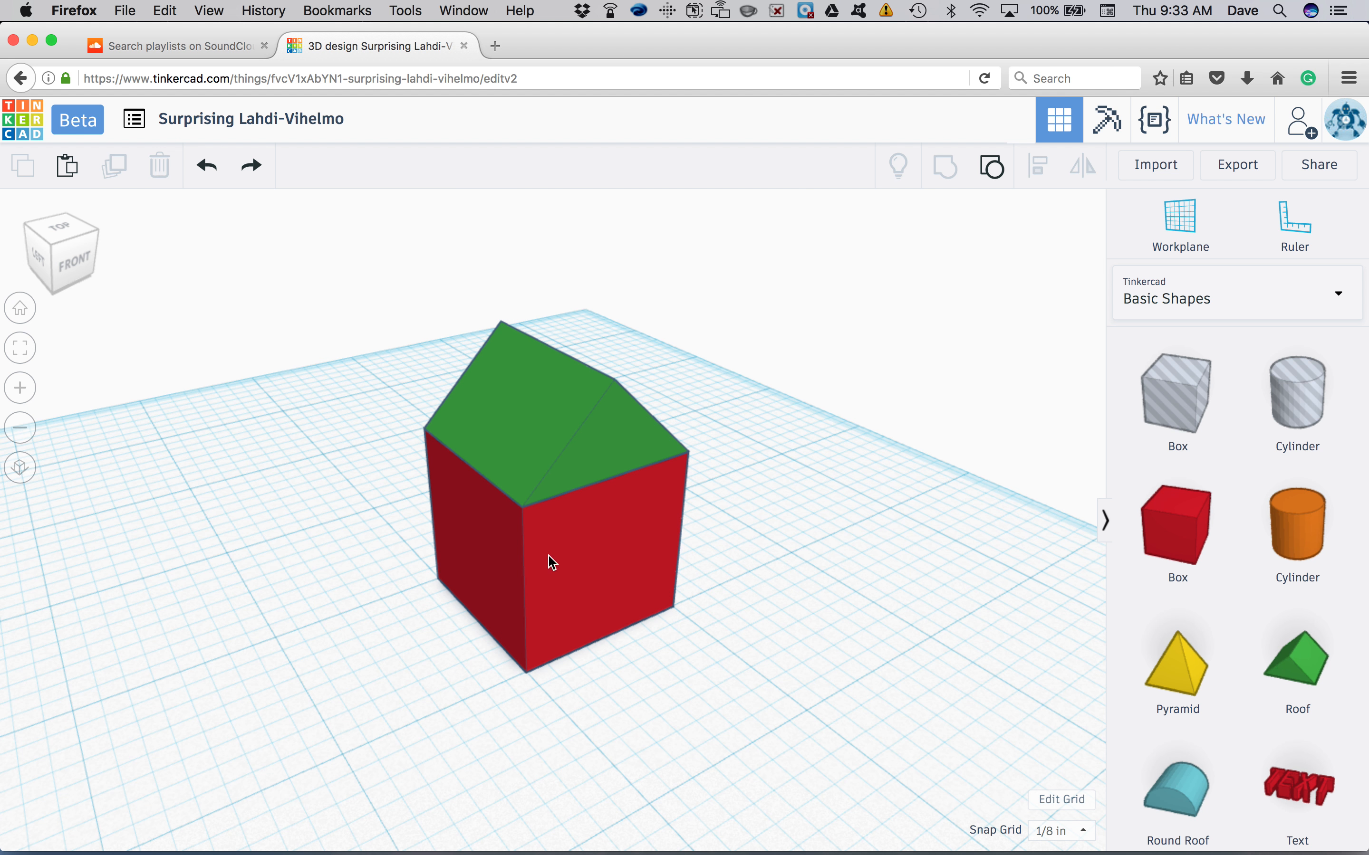
# Group the red box and the green roof into one house shape.
pyautogui.moveTo(643, 564); pyautogui.dragTo(834, 728)
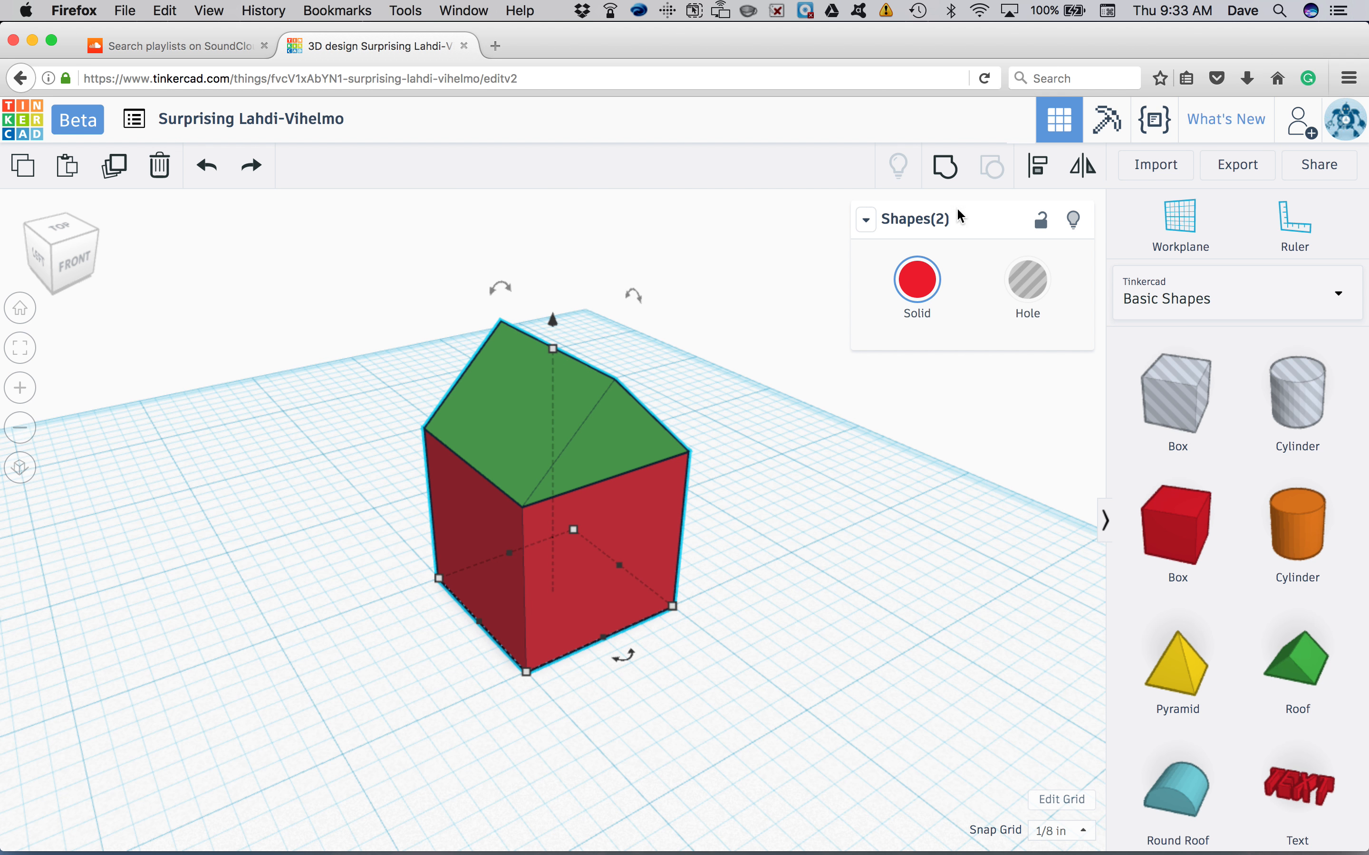
pyautogui.click(945, 167)
pyautogui.click(827, 601)
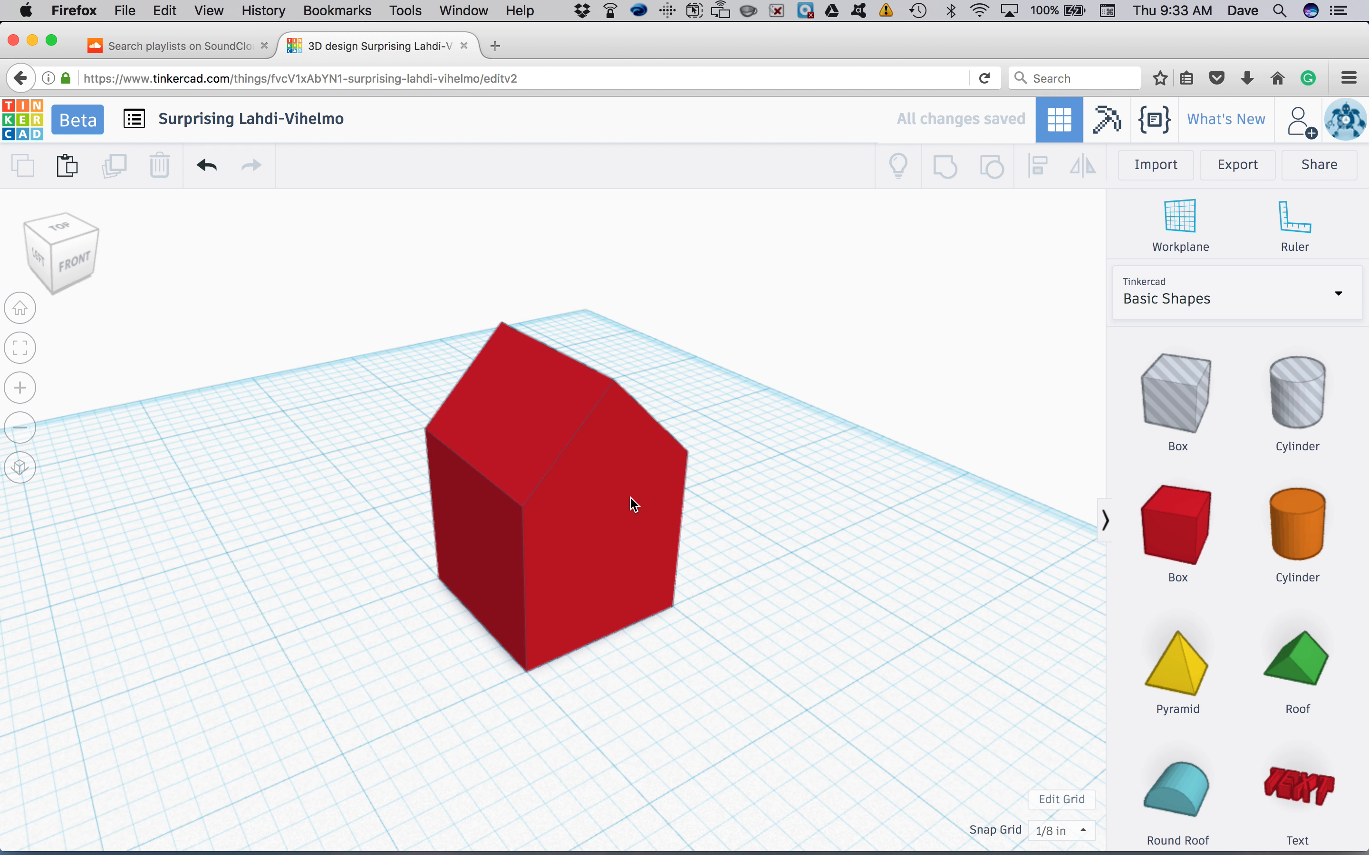
# Try ungrouping the house into its box and roof, and undo the ungrouping.
pyautogui.click(637, 494)
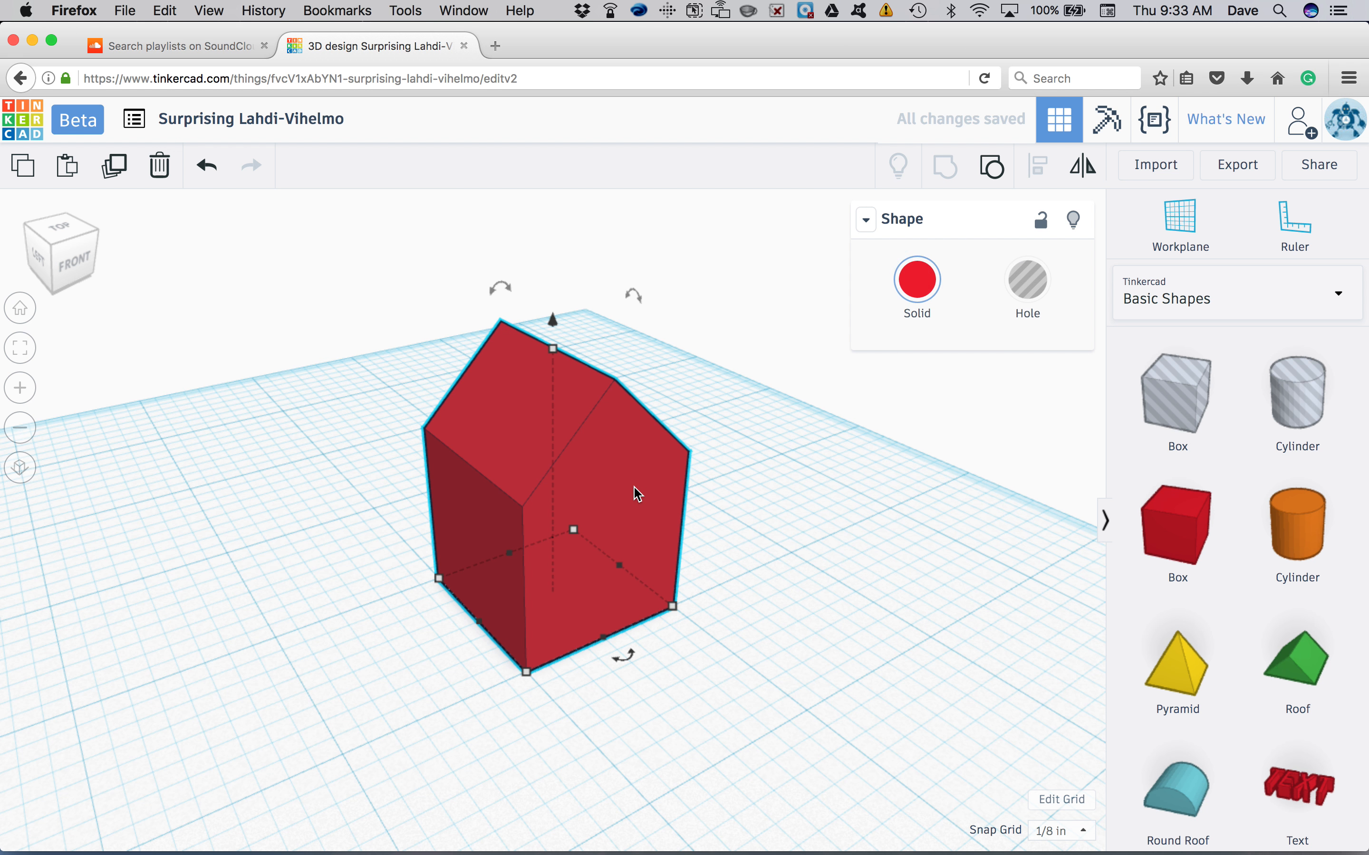
pyautogui.click(991, 167)
pyautogui.click(930, 499)
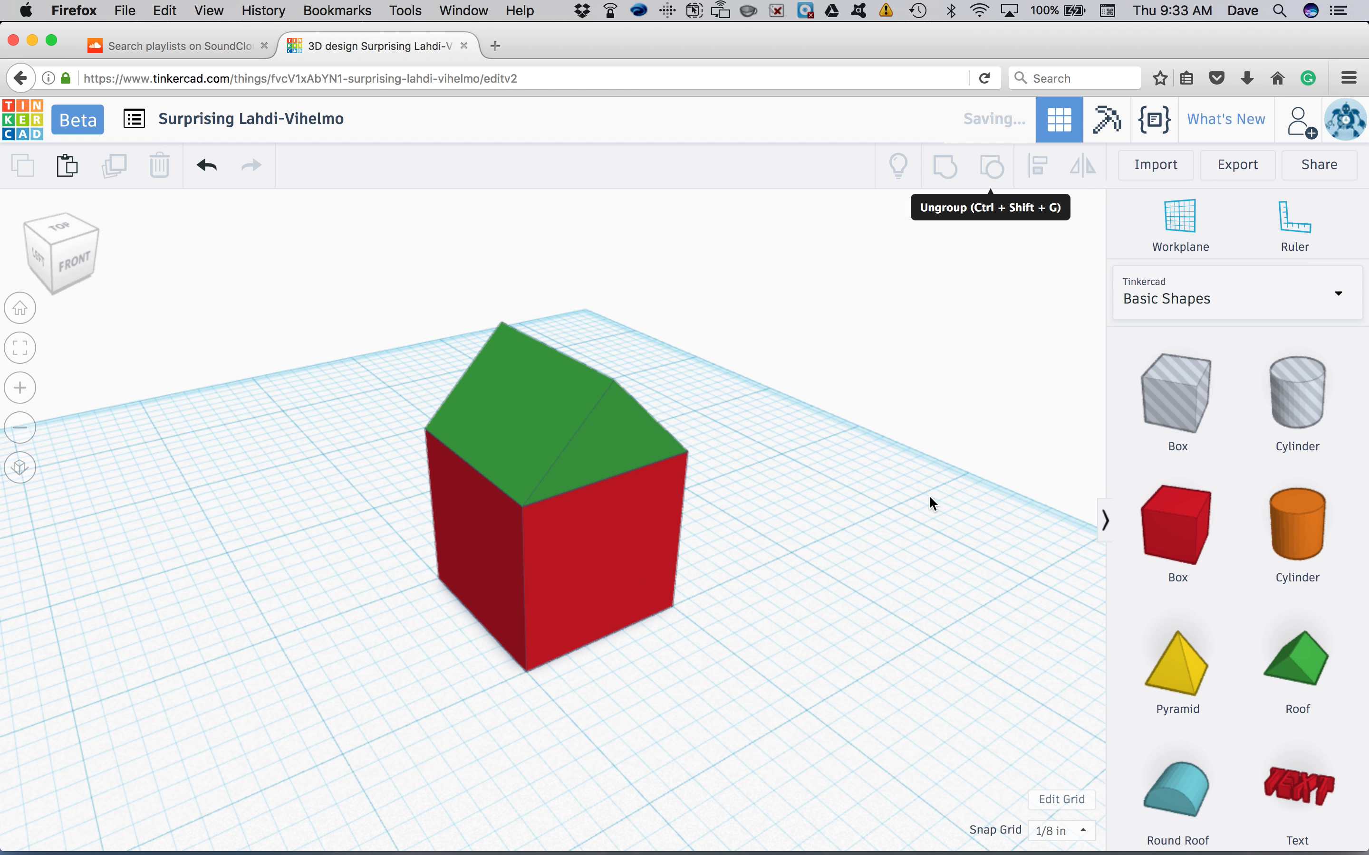
pyautogui.press('super+z')
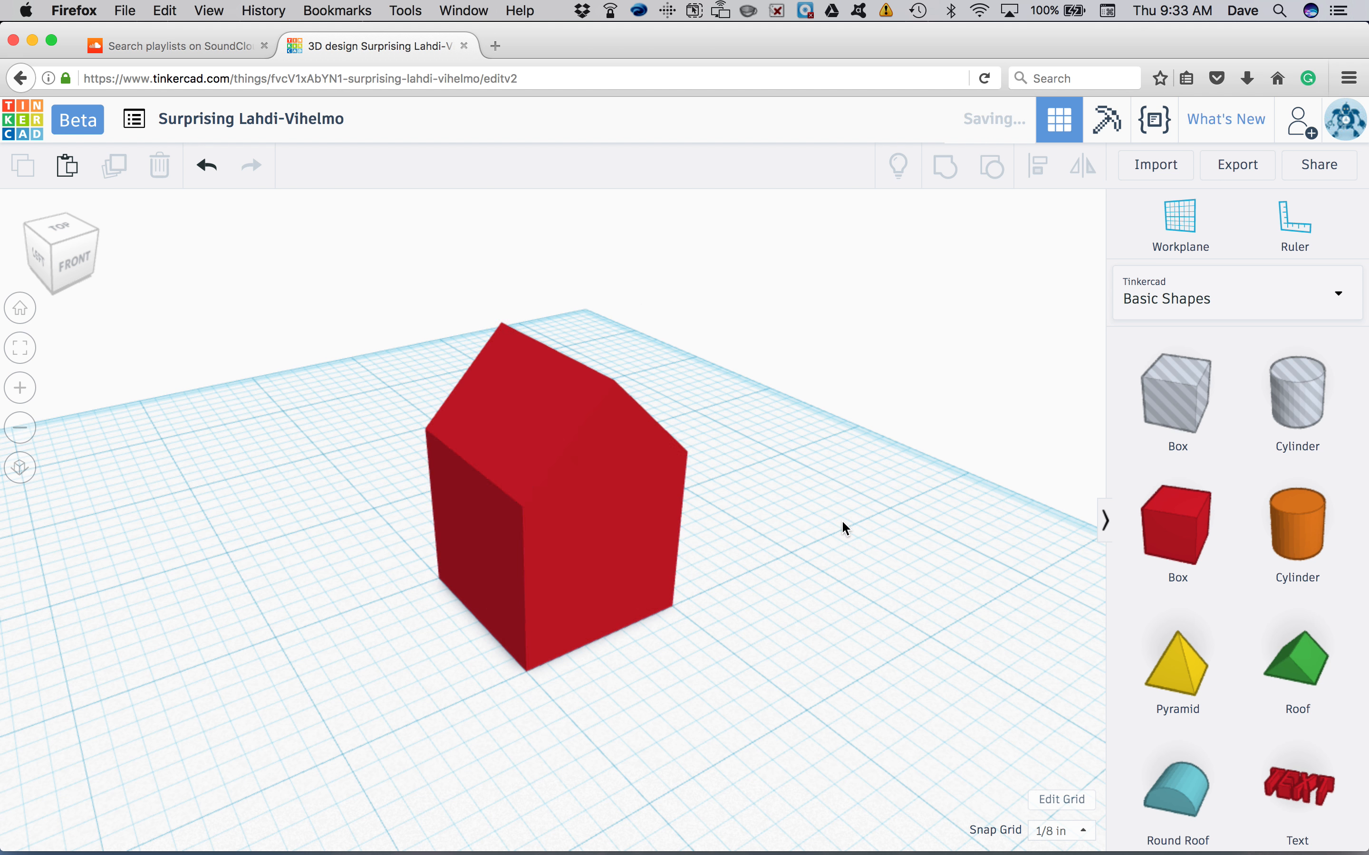
# Copy the grouped house, paste a duplicate, and move it away behind the original.
pyautogui.click(633, 568)
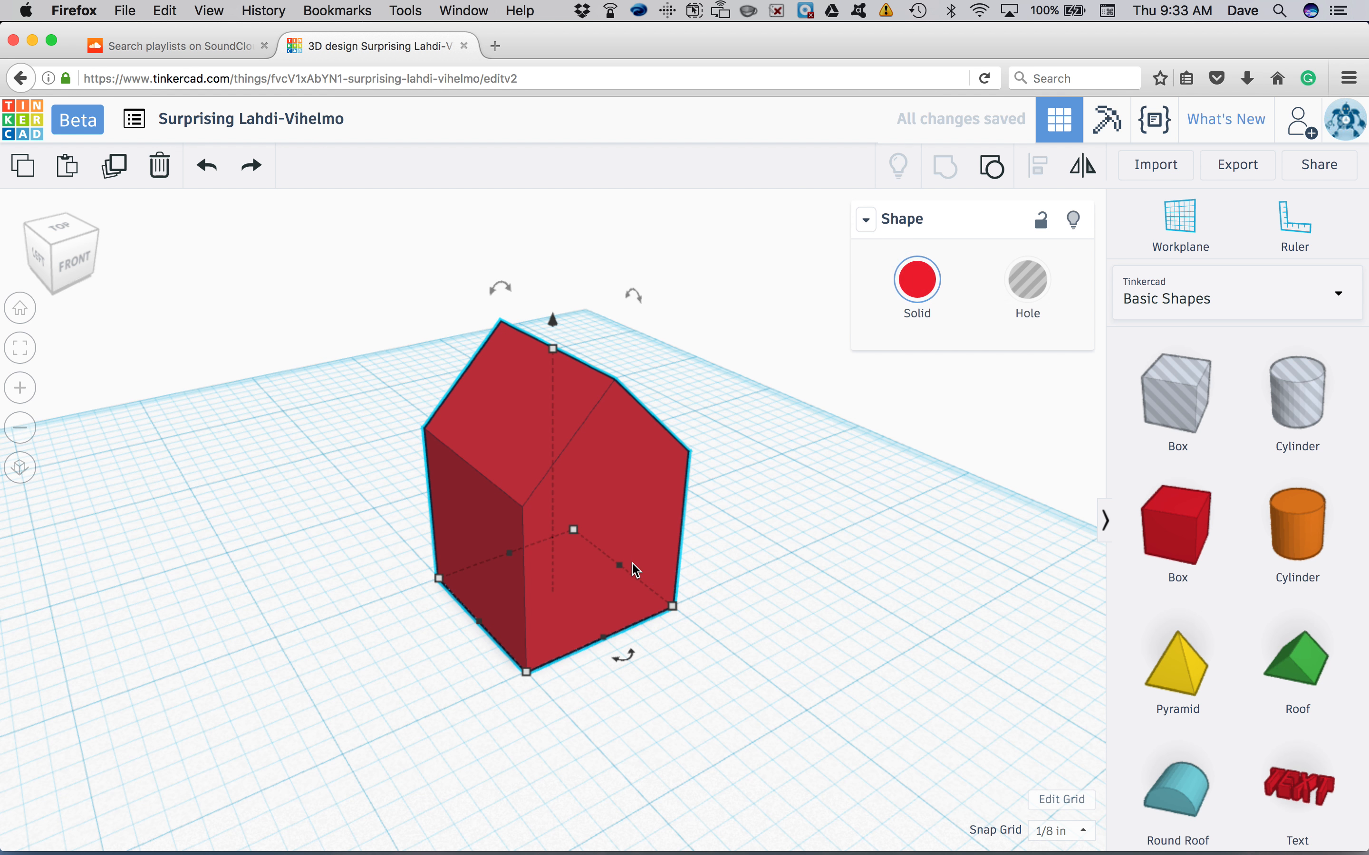
pyautogui.click(27, 180)
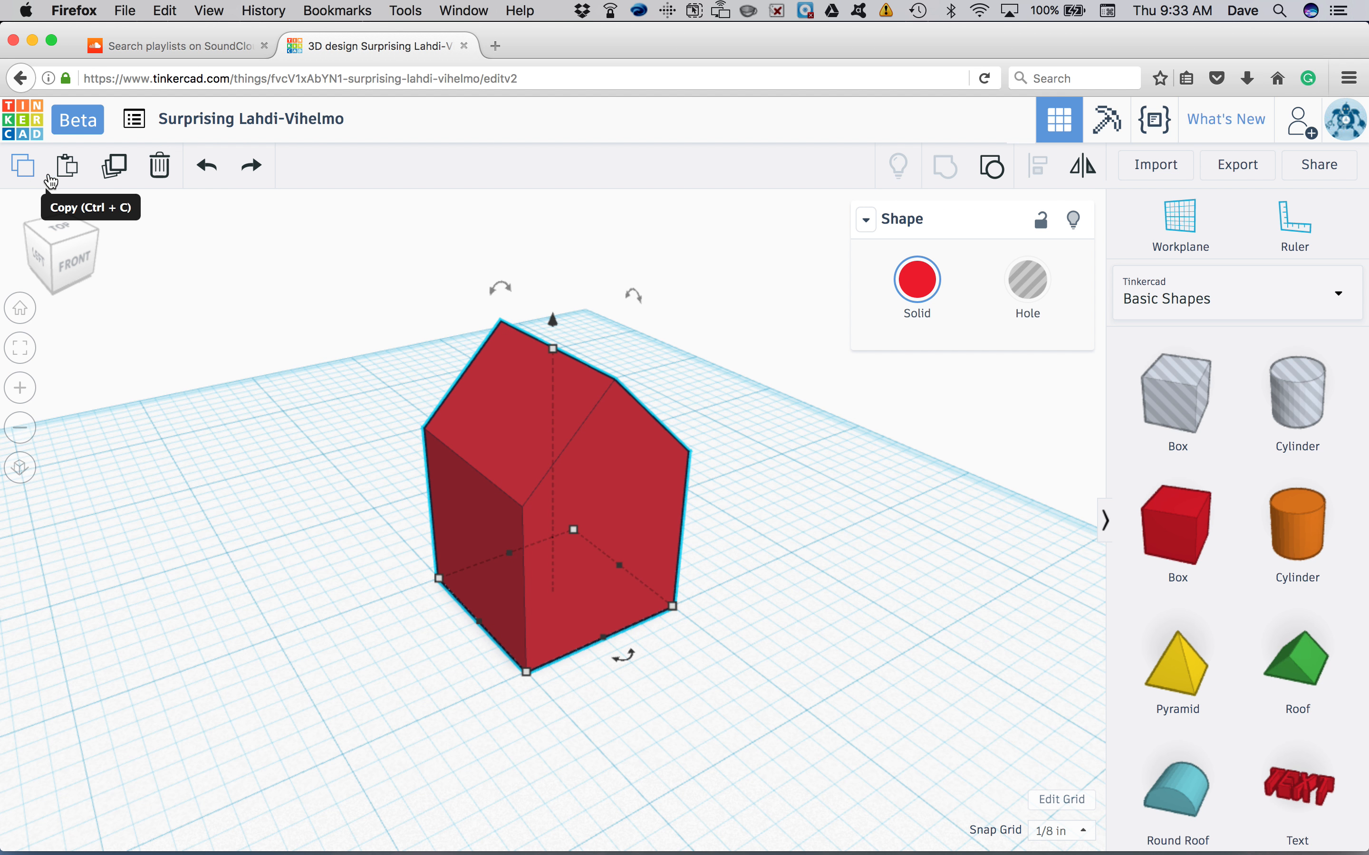
pyautogui.click(66, 167)
pyautogui.moveTo(740, 475); pyautogui.dragTo(296, 364)
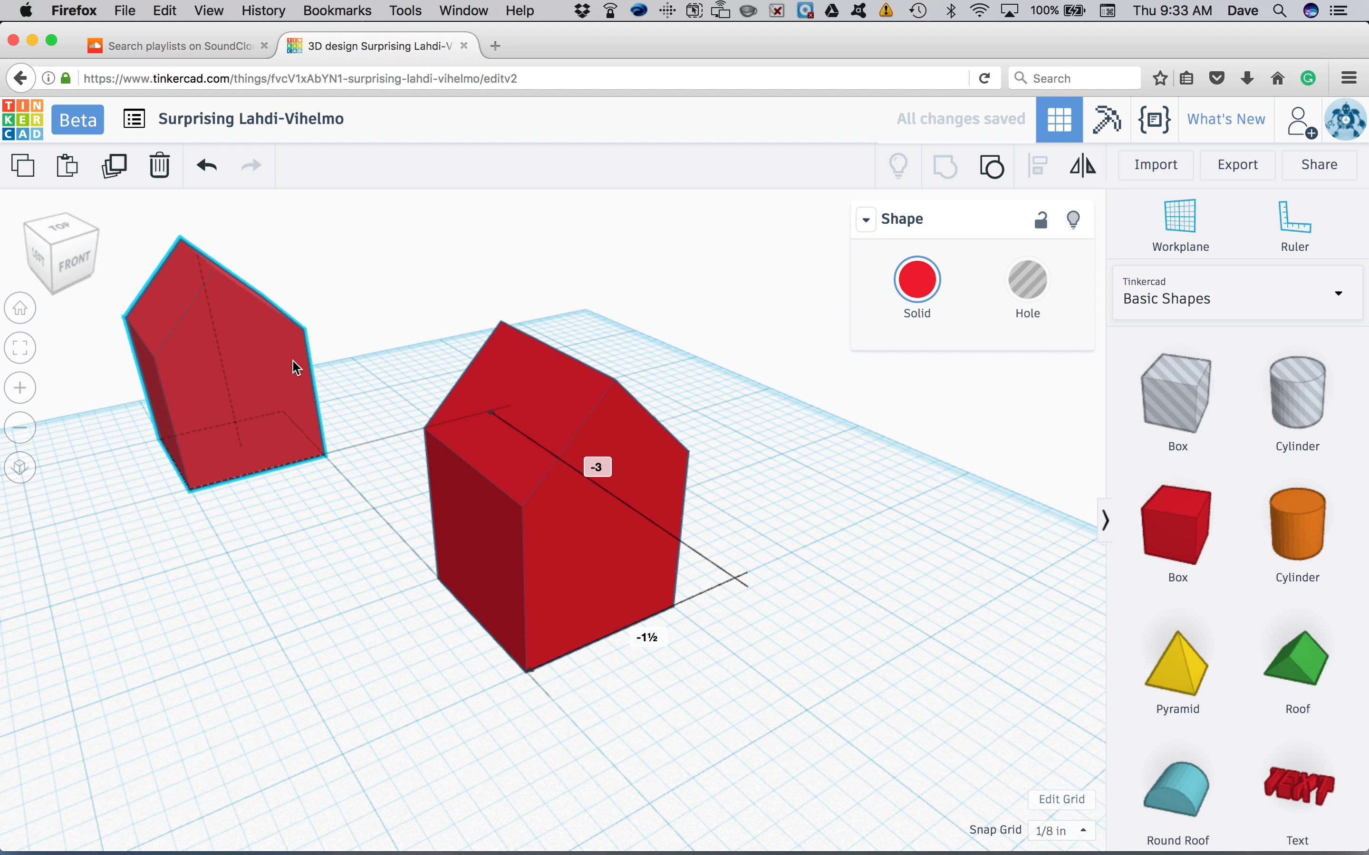
# Paste another copy of the front house and move it clear of the original's right side.
pyautogui.click(603, 565)
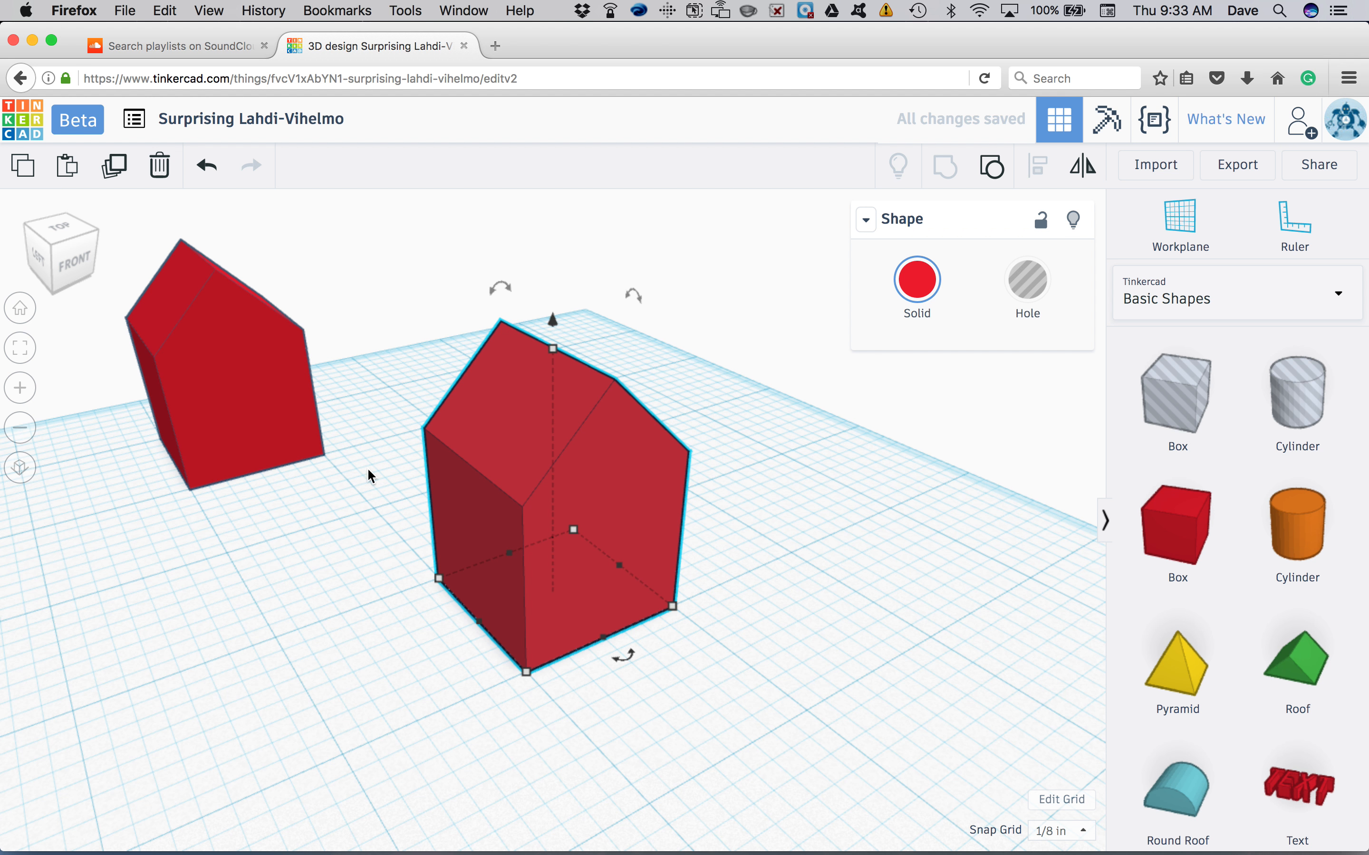
pyautogui.click(66, 167)
pyautogui.moveTo(678, 497); pyautogui.dragTo(889, 429)
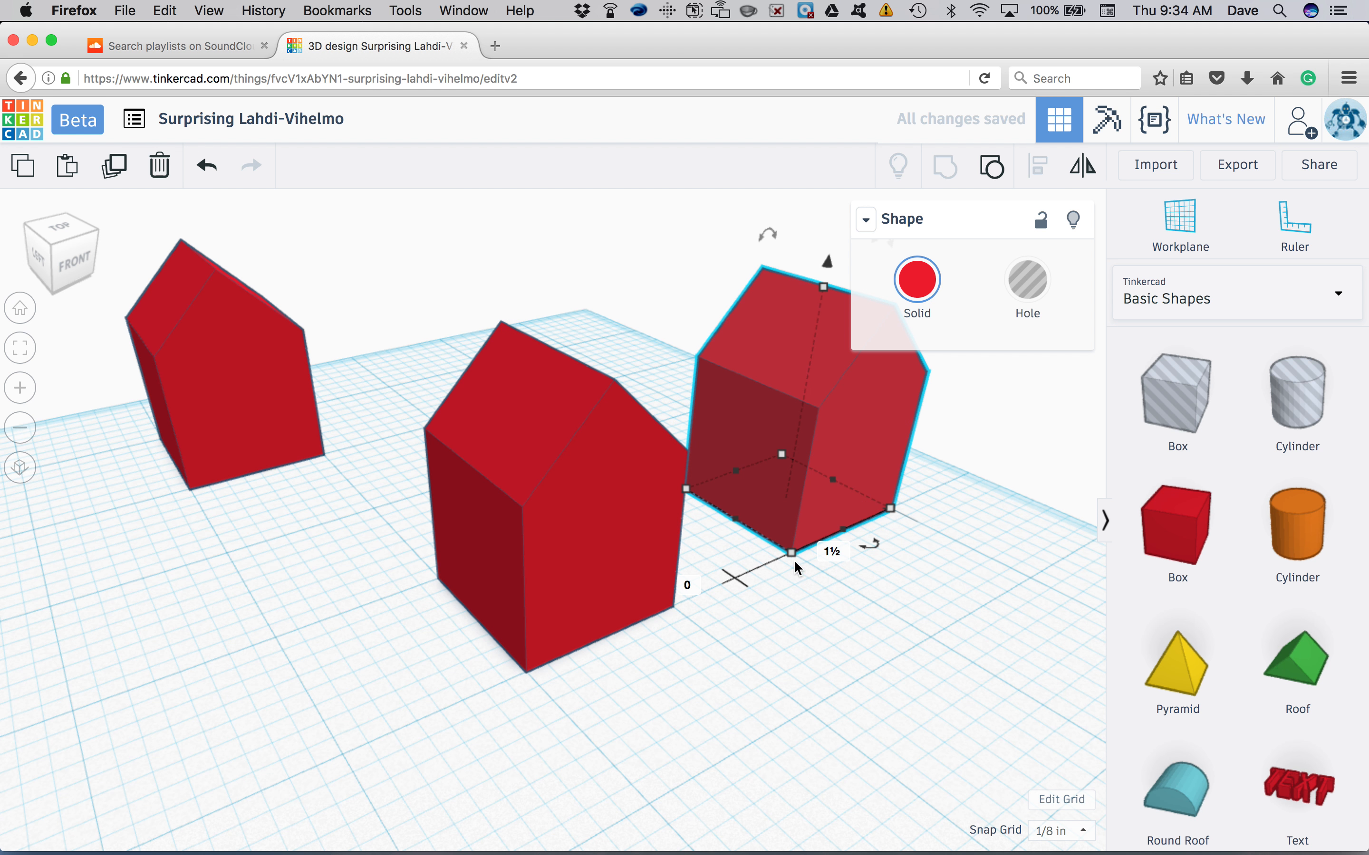
pyautogui.moveTo(793, 561); pyautogui.dragTo(791, 523)
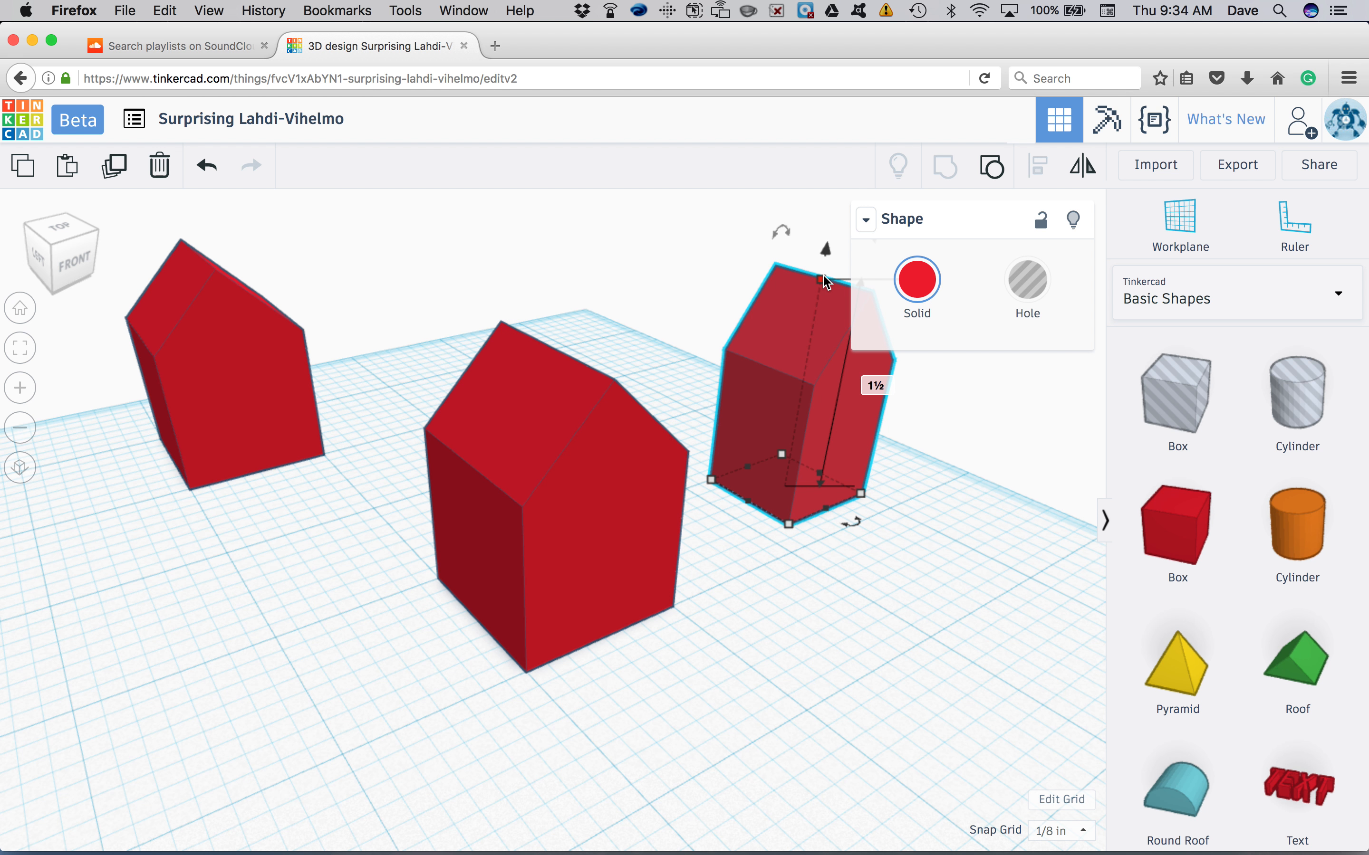
pyautogui.press('super+z')
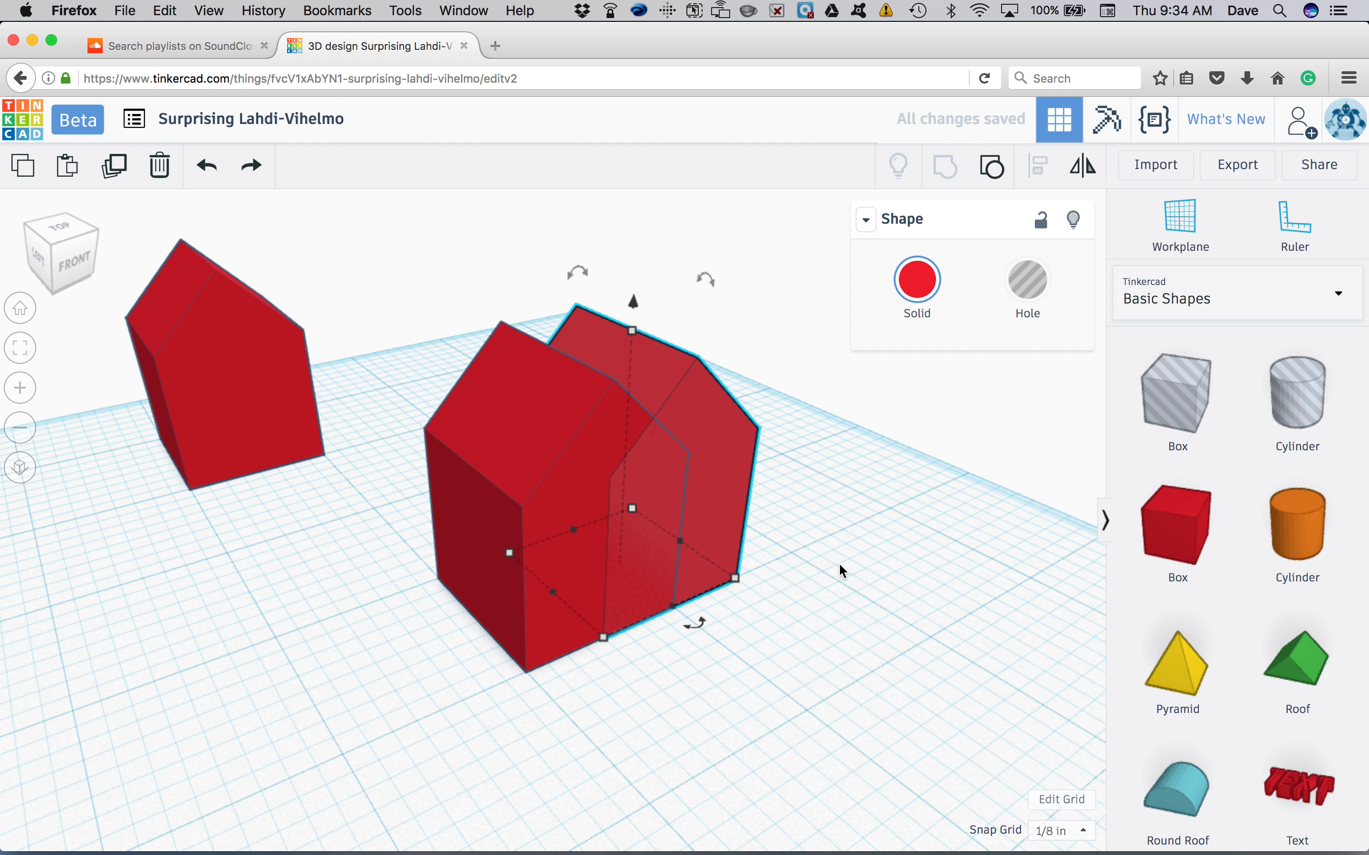
pyautogui.press('super+z')
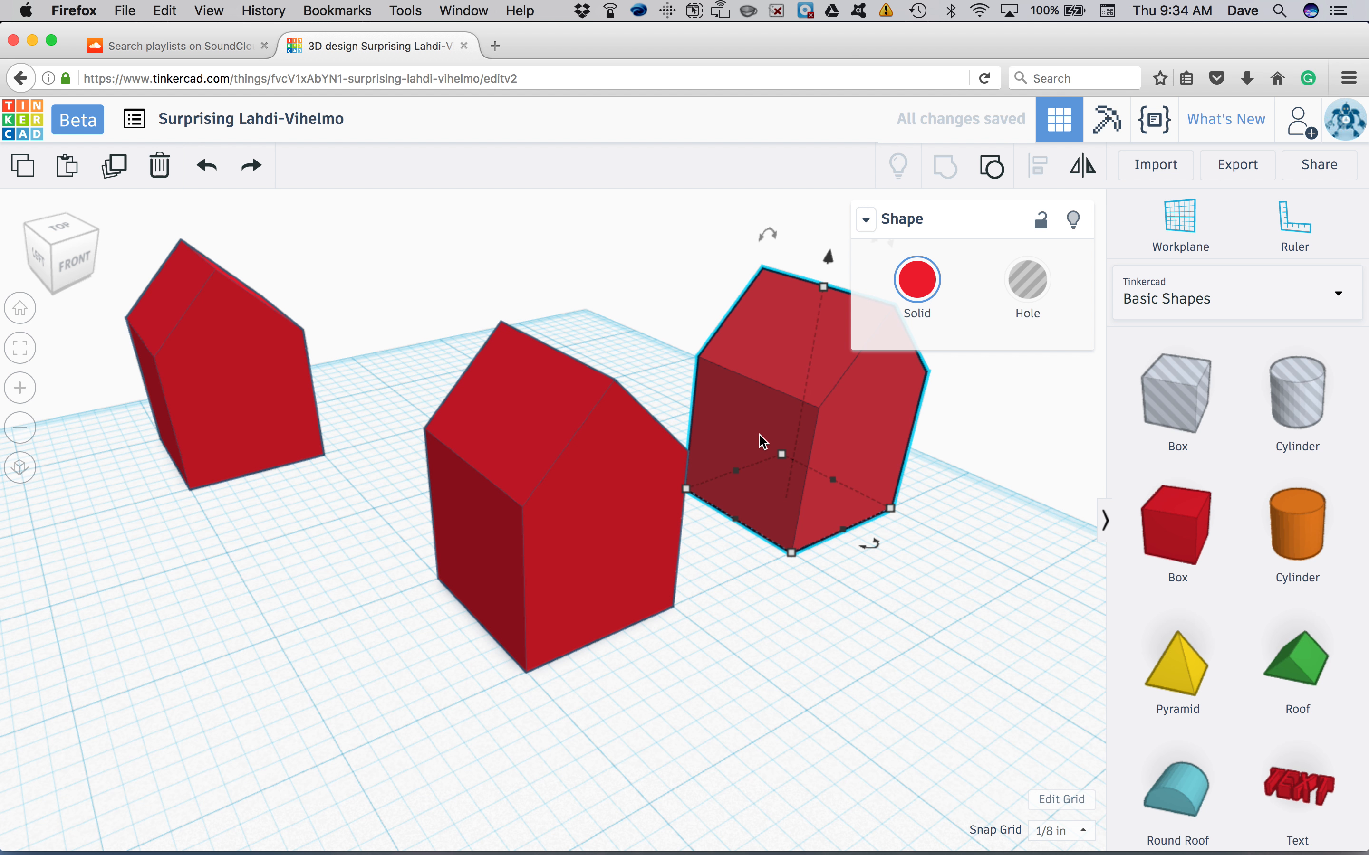
# Shrink the house copy on the right to a 3/4 by 1 in base, reduce its height, and turn it into a hole.
pyautogui.moveTo(791, 551); pyautogui.dragTo(818, 541)
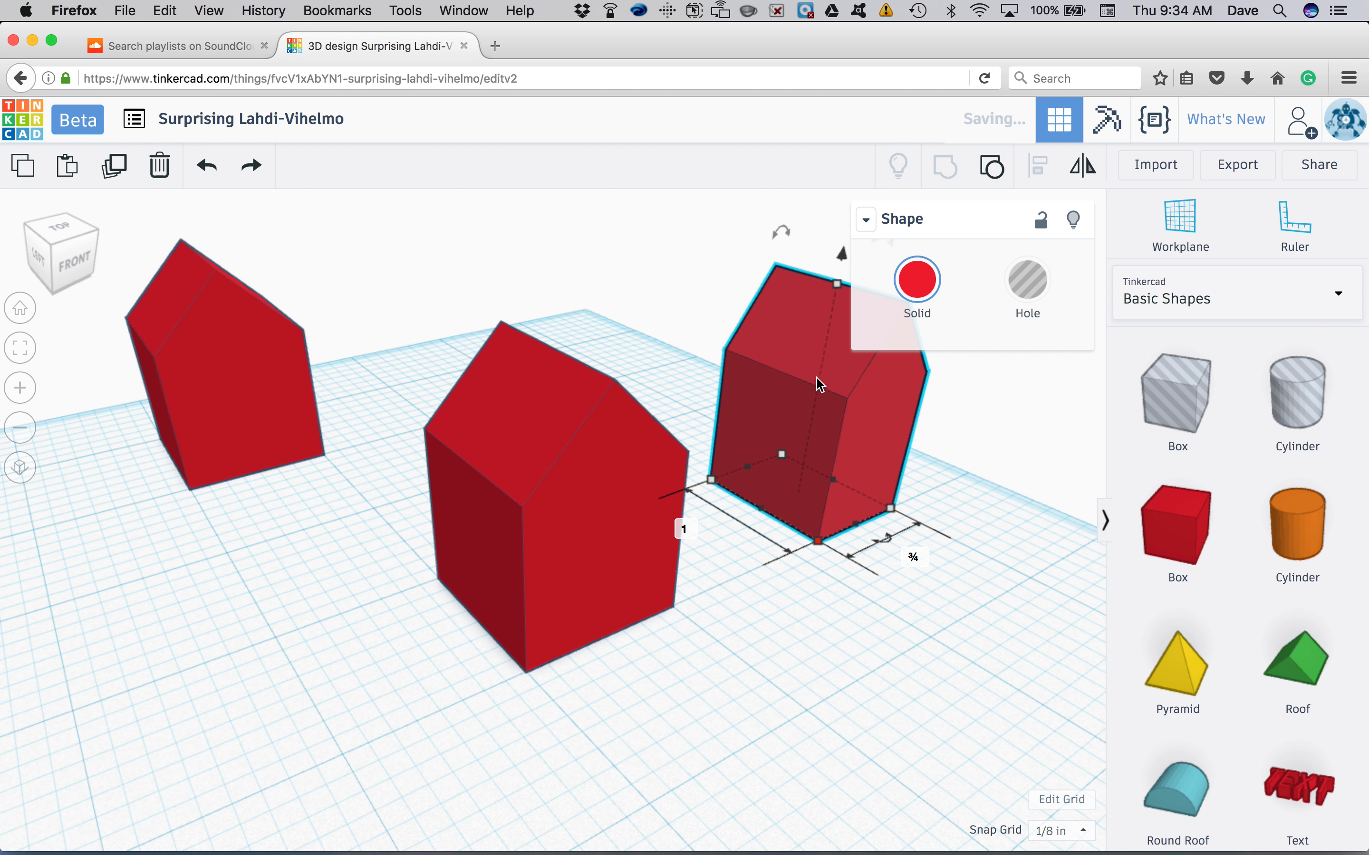
pyautogui.moveTo(838, 284); pyautogui.dragTo(830, 323)
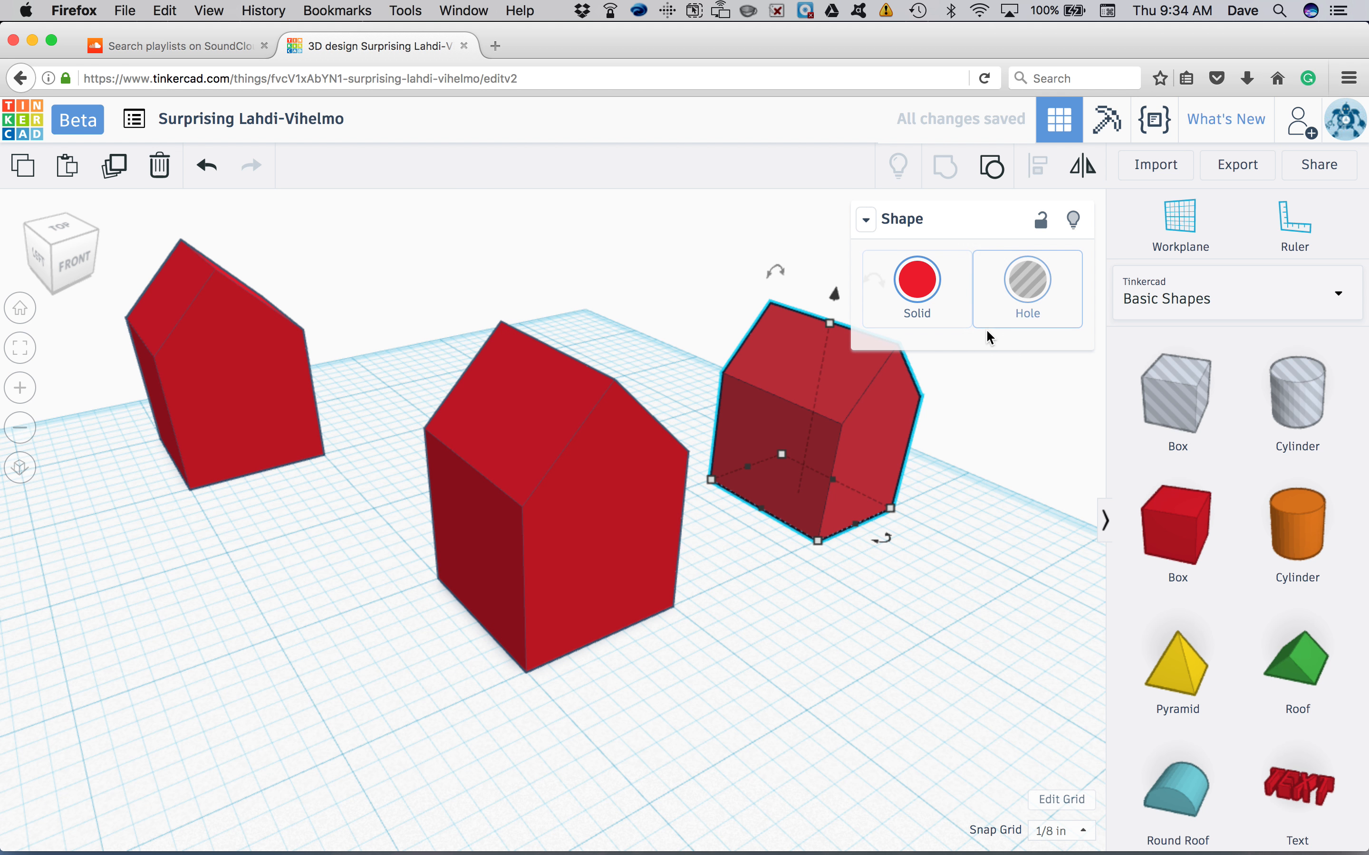
pyautogui.click(1027, 282)
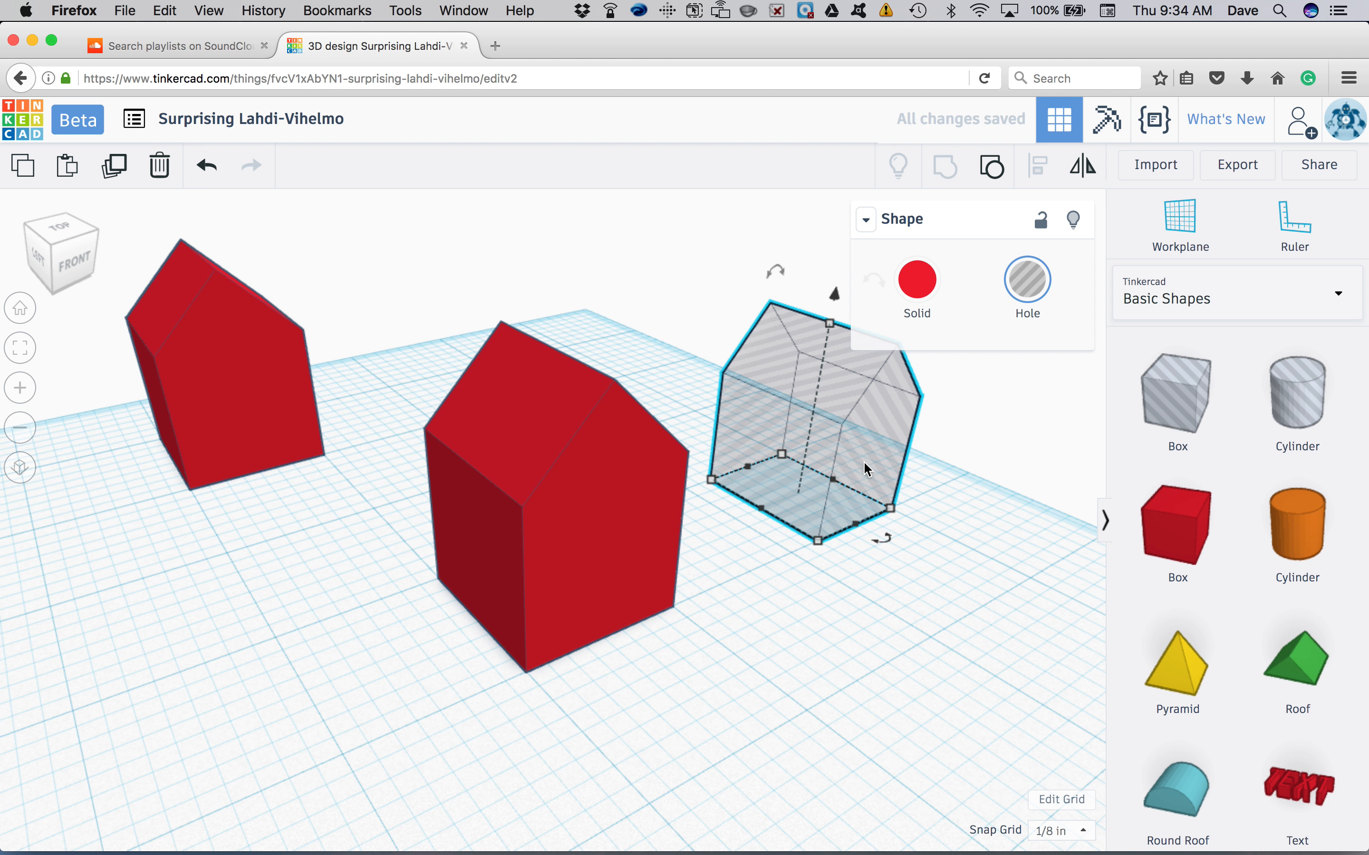
# Move the house-shaped hole into the center of the front house and group both shapes to hollow it out.
pyautogui.moveTo(872, 457); pyautogui.dragTo(614, 573)
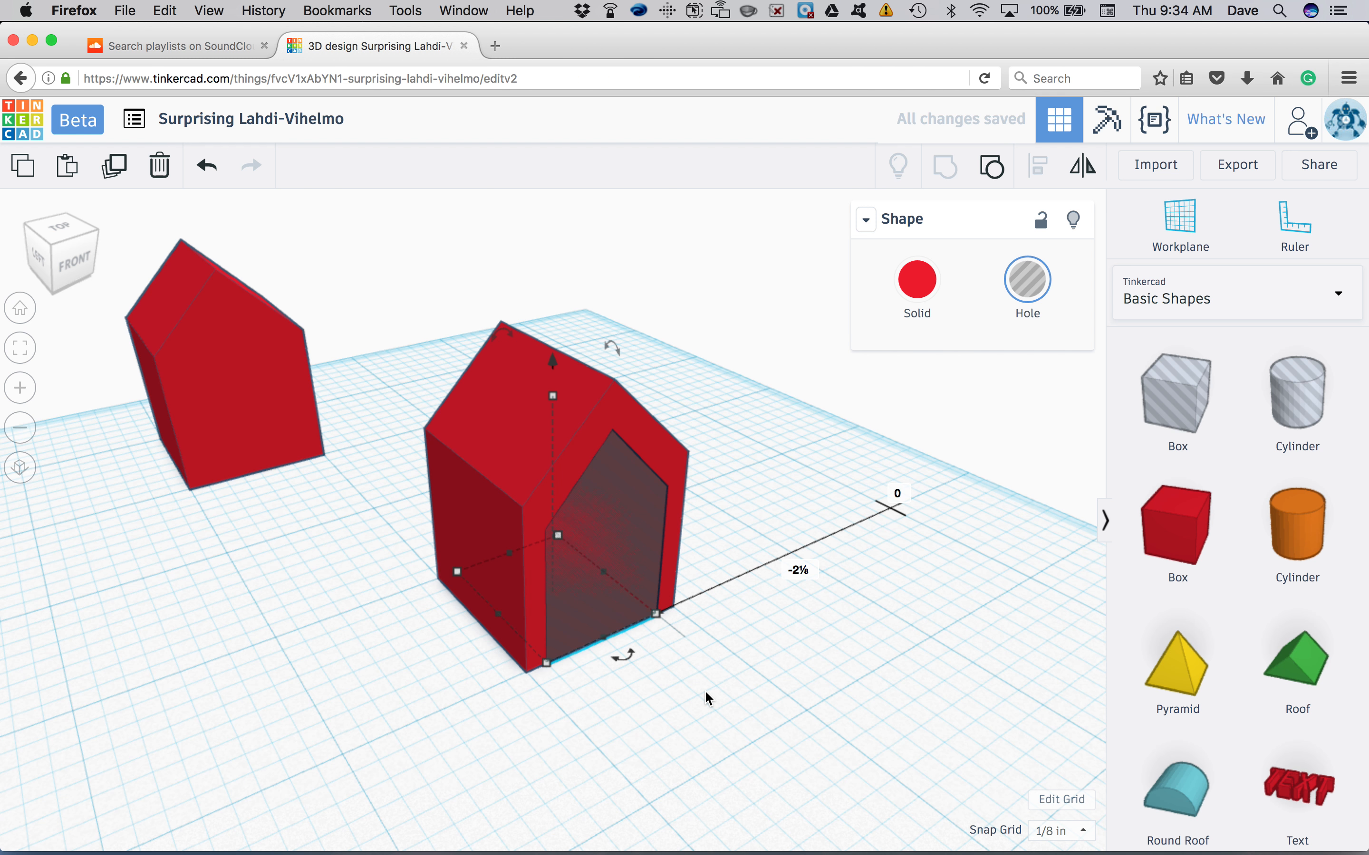
pyautogui.click(705, 690)
pyautogui.moveTo(376, 279); pyautogui.dragTo(812, 739)
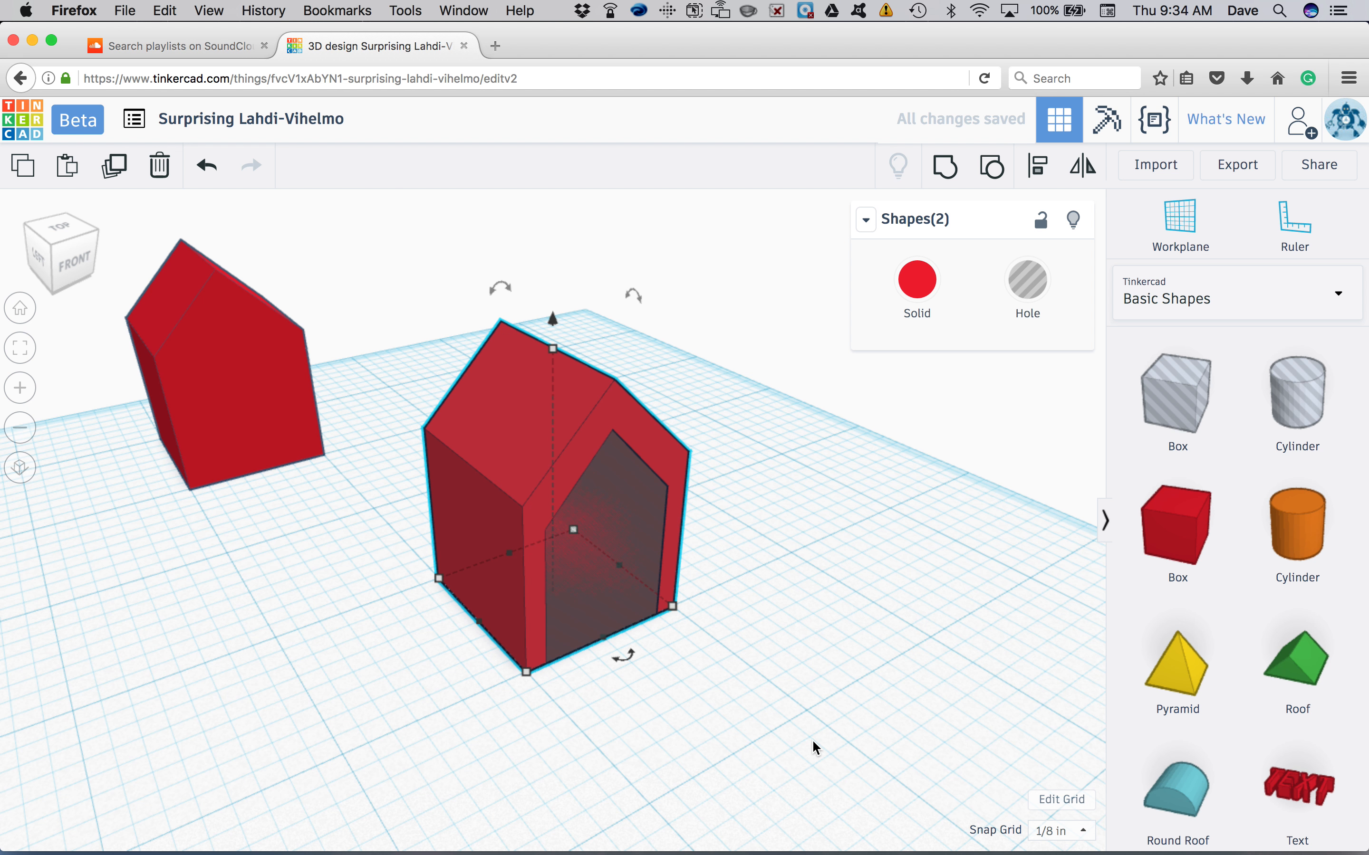
pyautogui.click(946, 313)
pyautogui.click(946, 170)
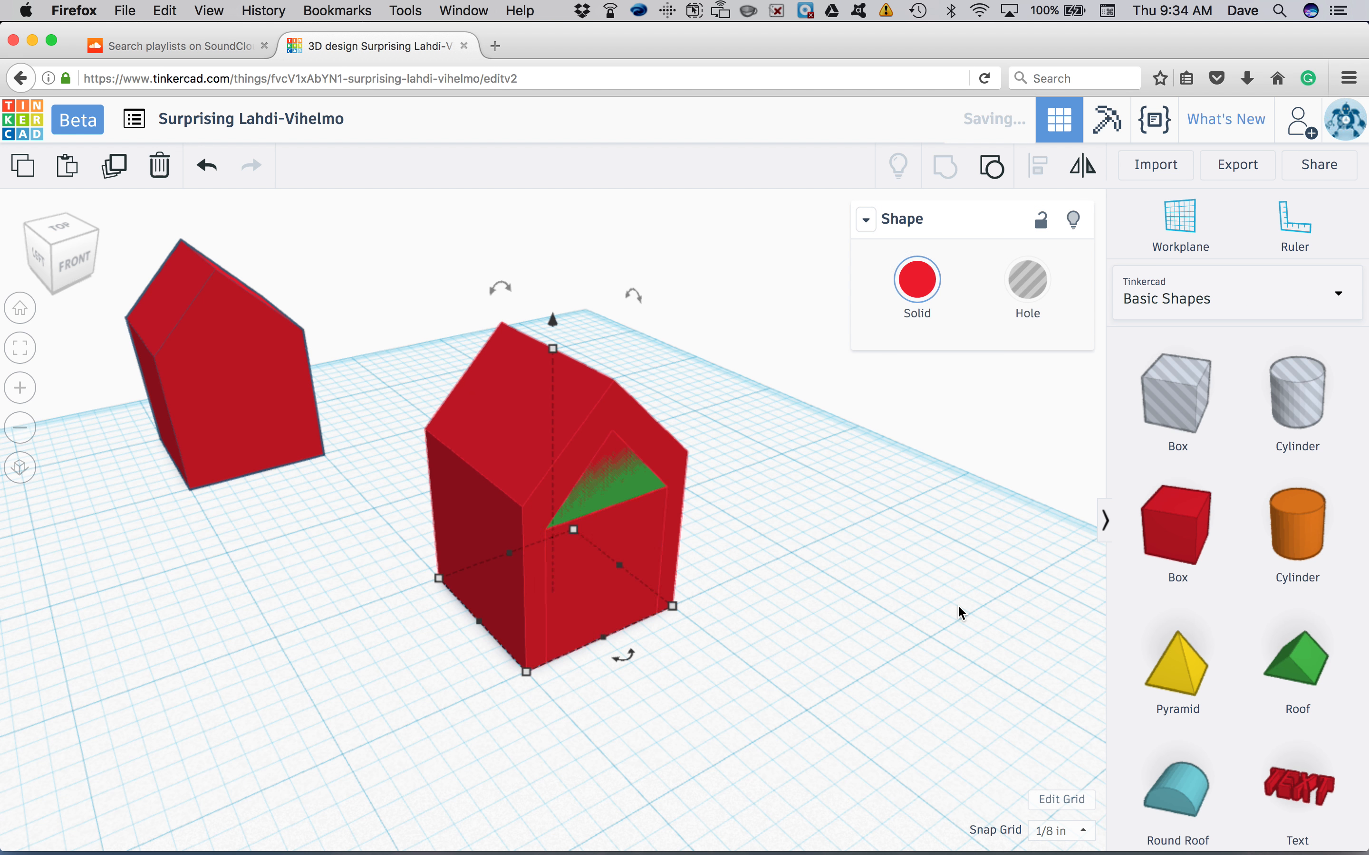
pyautogui.moveTo(934, 610); pyautogui.dragTo(810, 572, button='right')
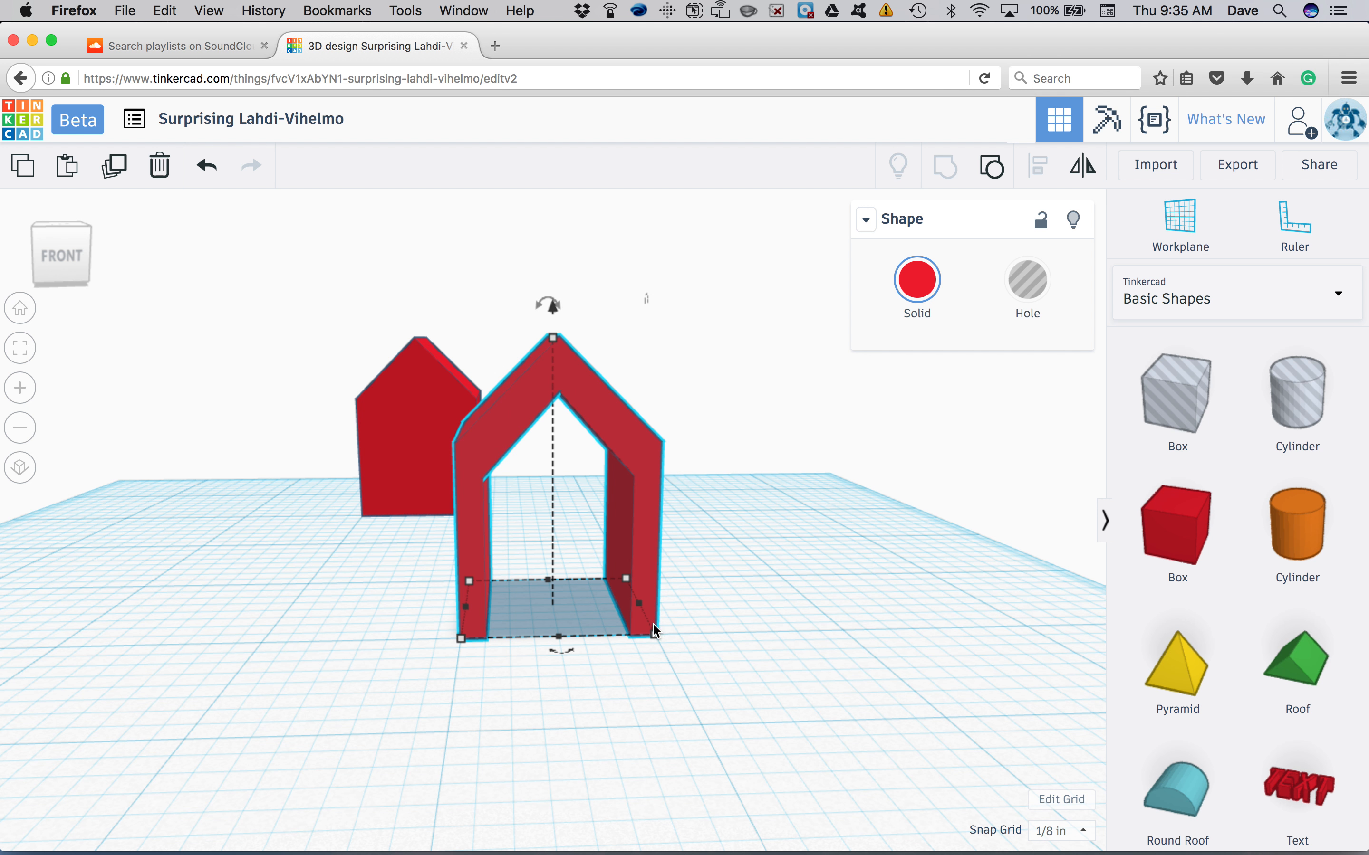
pyautogui.moveTo(626, 727); pyautogui.dragTo(792, 730, button='right')
pyautogui.click(175, 469)
pyautogui.press('super+c')
pyautogui.press('super+v')
pyautogui.moveTo(255, 458); pyautogui.dragTo(900, 577)
pyautogui.press('super+z')
pyautogui.press('super+z')
# Move the solid house copy in front of the hollow house and reduce its depth to a thin wall panel.
pyautogui.moveTo(148, 476); pyautogui.dragTo(946, 646)
pyautogui.moveTo(951, 770); pyautogui.dragTo(720, 693)
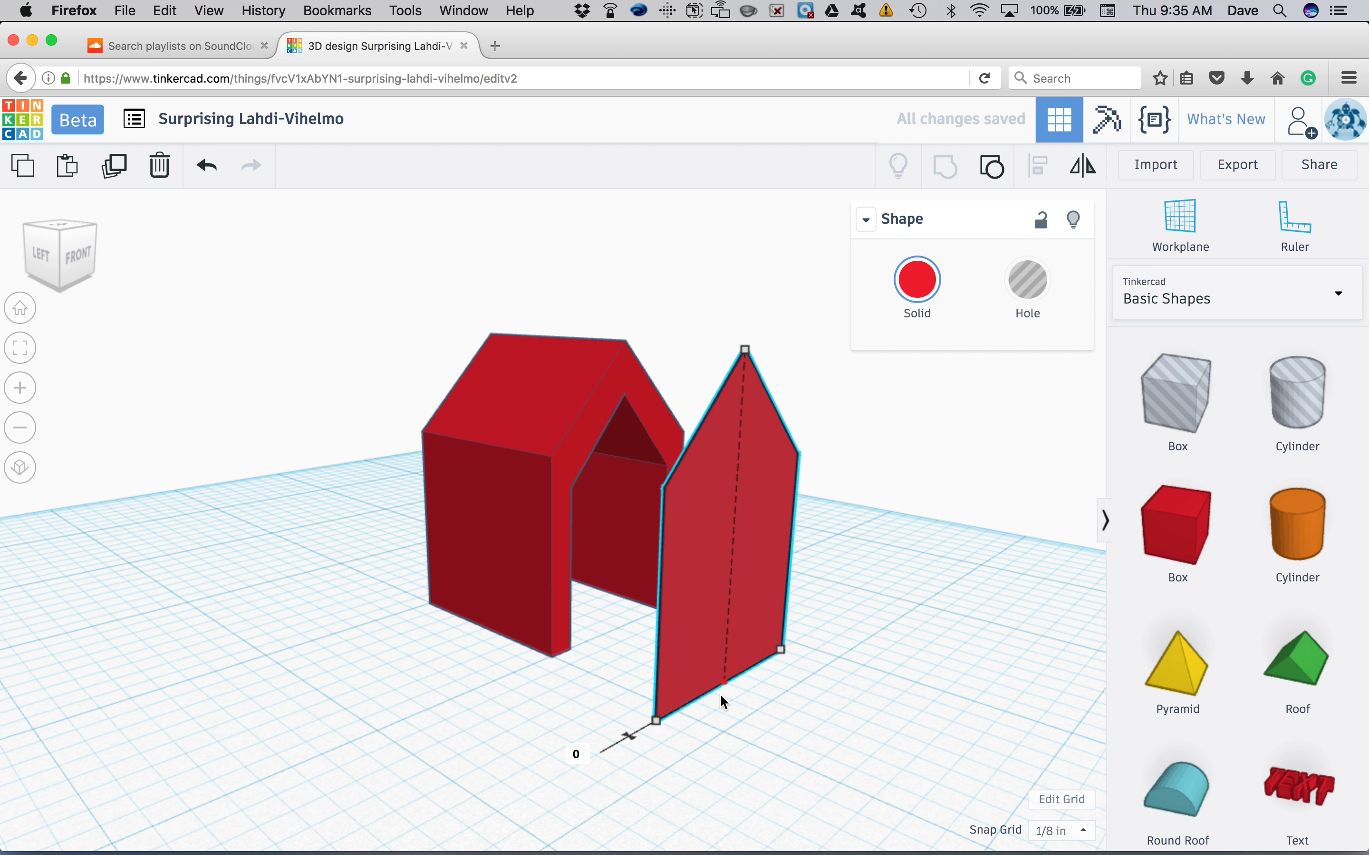
pyautogui.click(816, 759)
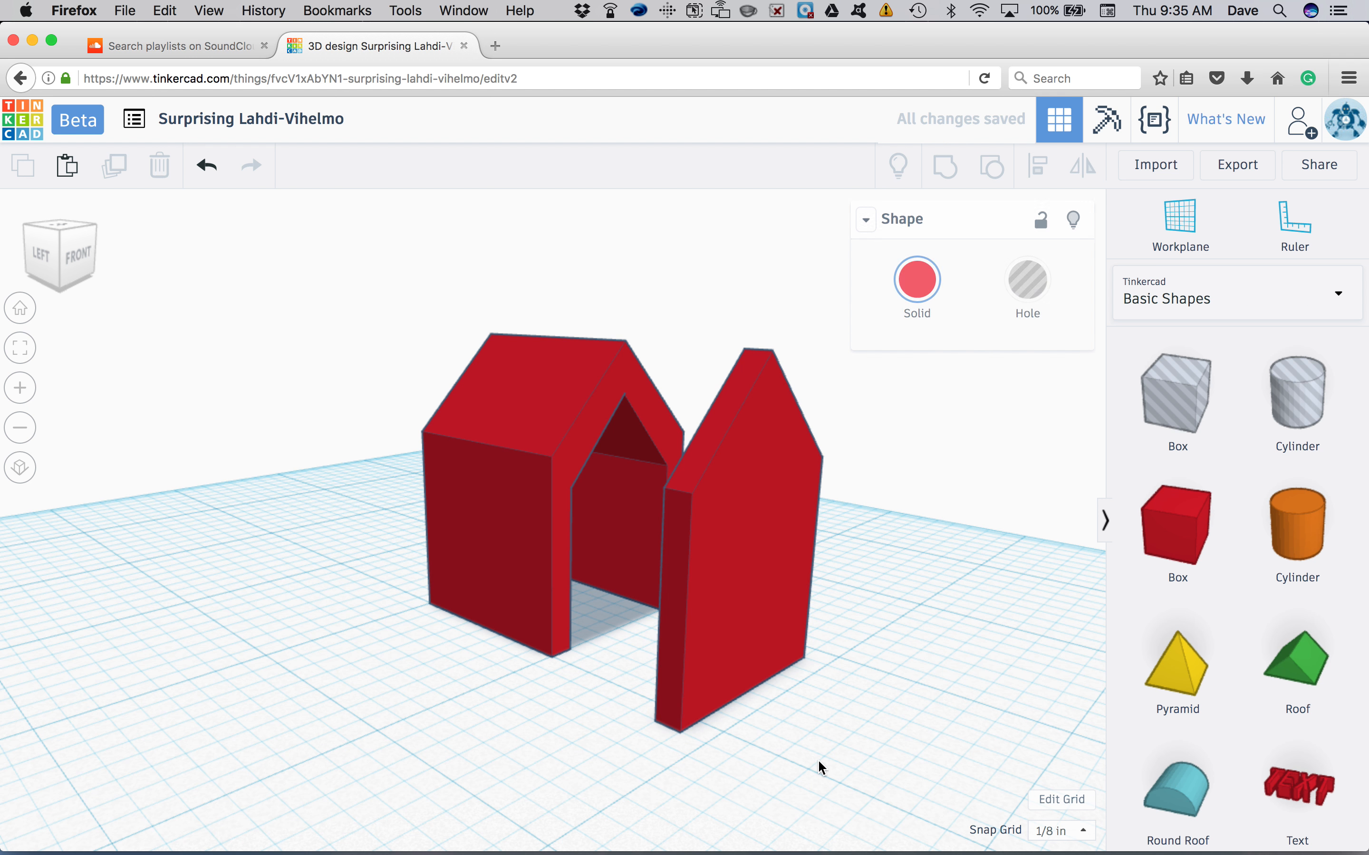
# Duplicate the thin house-shaped wall panel by copying and pasting it.
pyautogui.click(765, 561)
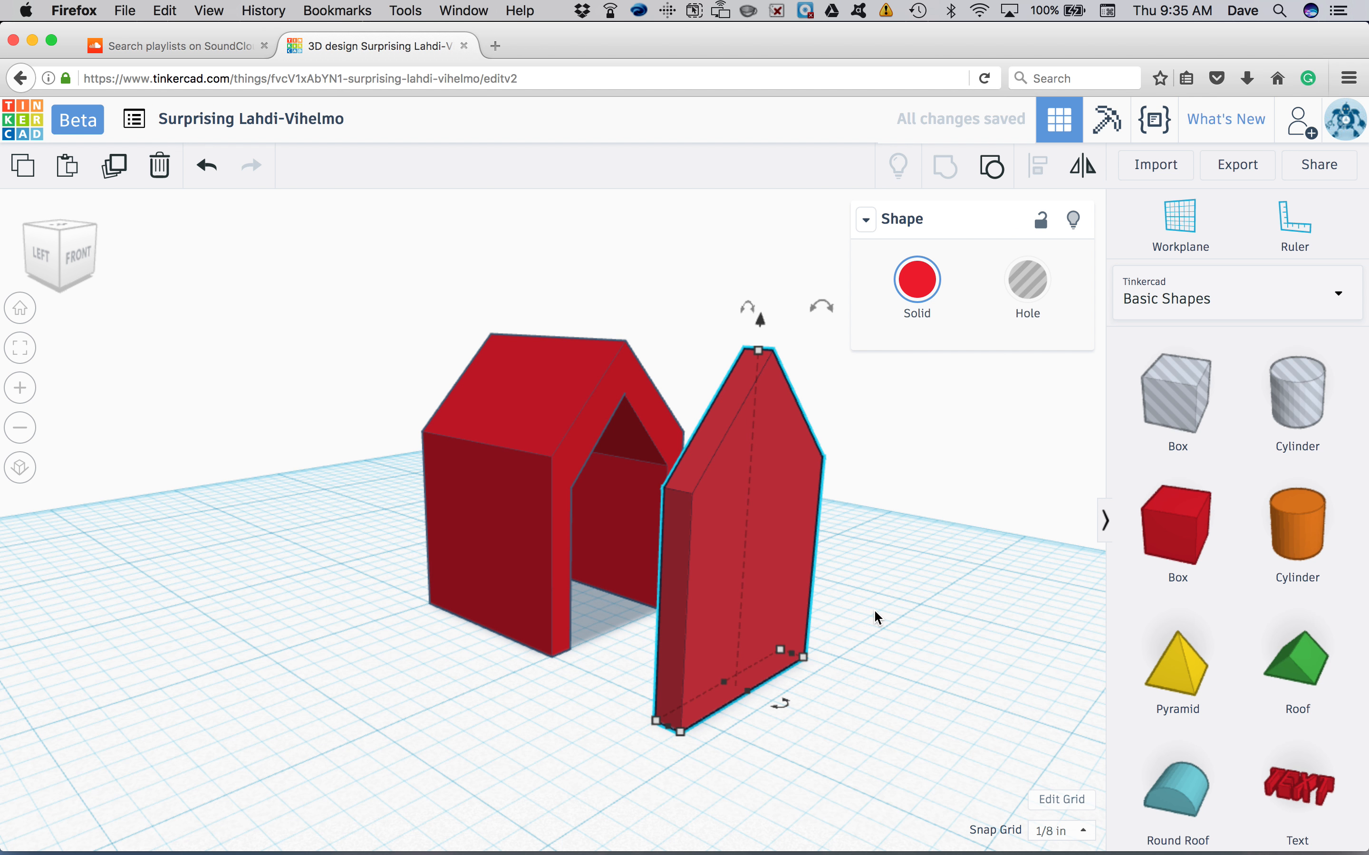
pyautogui.press('super+v')
pyautogui.click(933, 638)
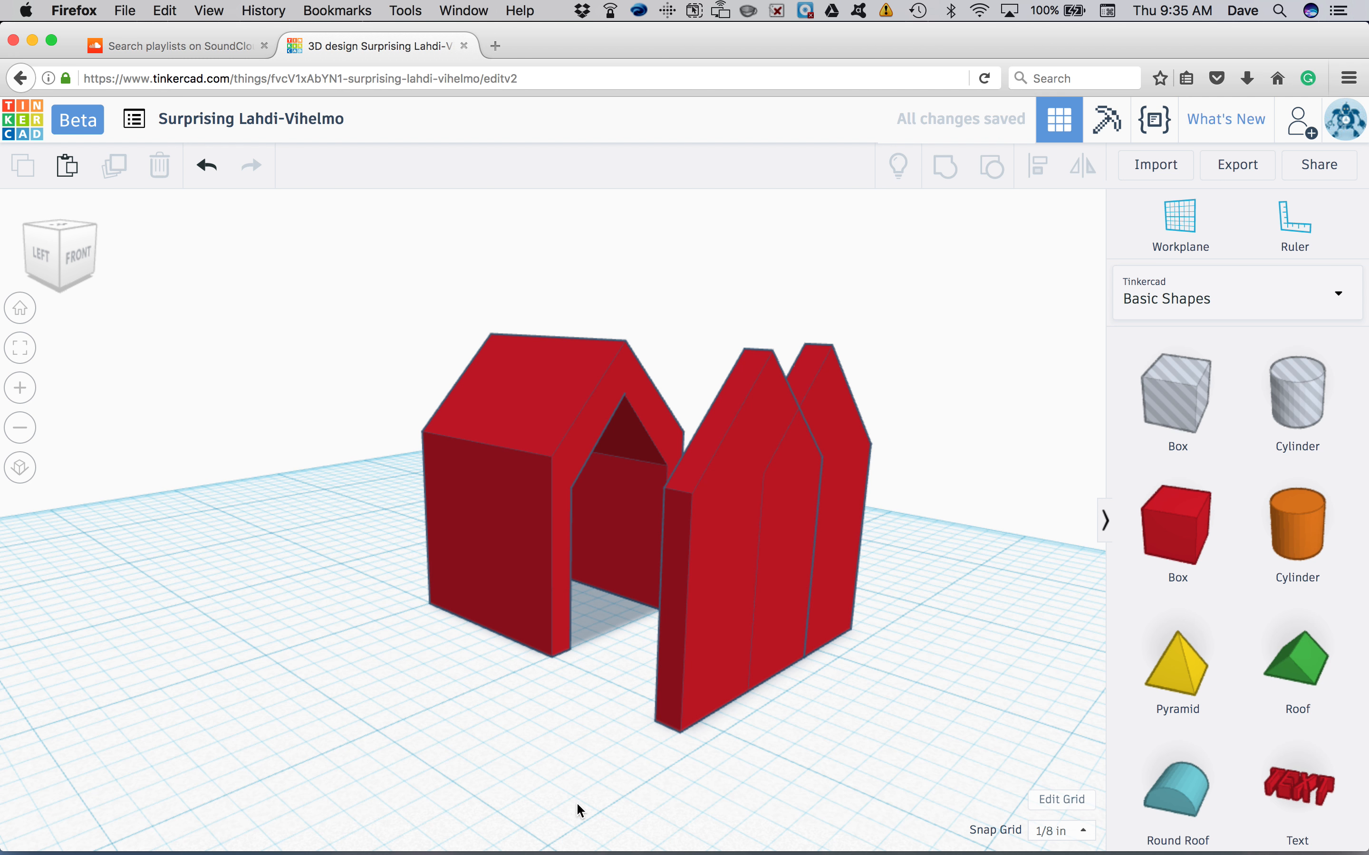
# Move one thin house-shaped panel onto the front end of the hollow house and the other onto its back end.
pyautogui.moveTo(607, 778); pyautogui.dragTo(806, 698, button='right')
pyautogui.moveTo(800, 679); pyautogui.dragTo(626, 639)
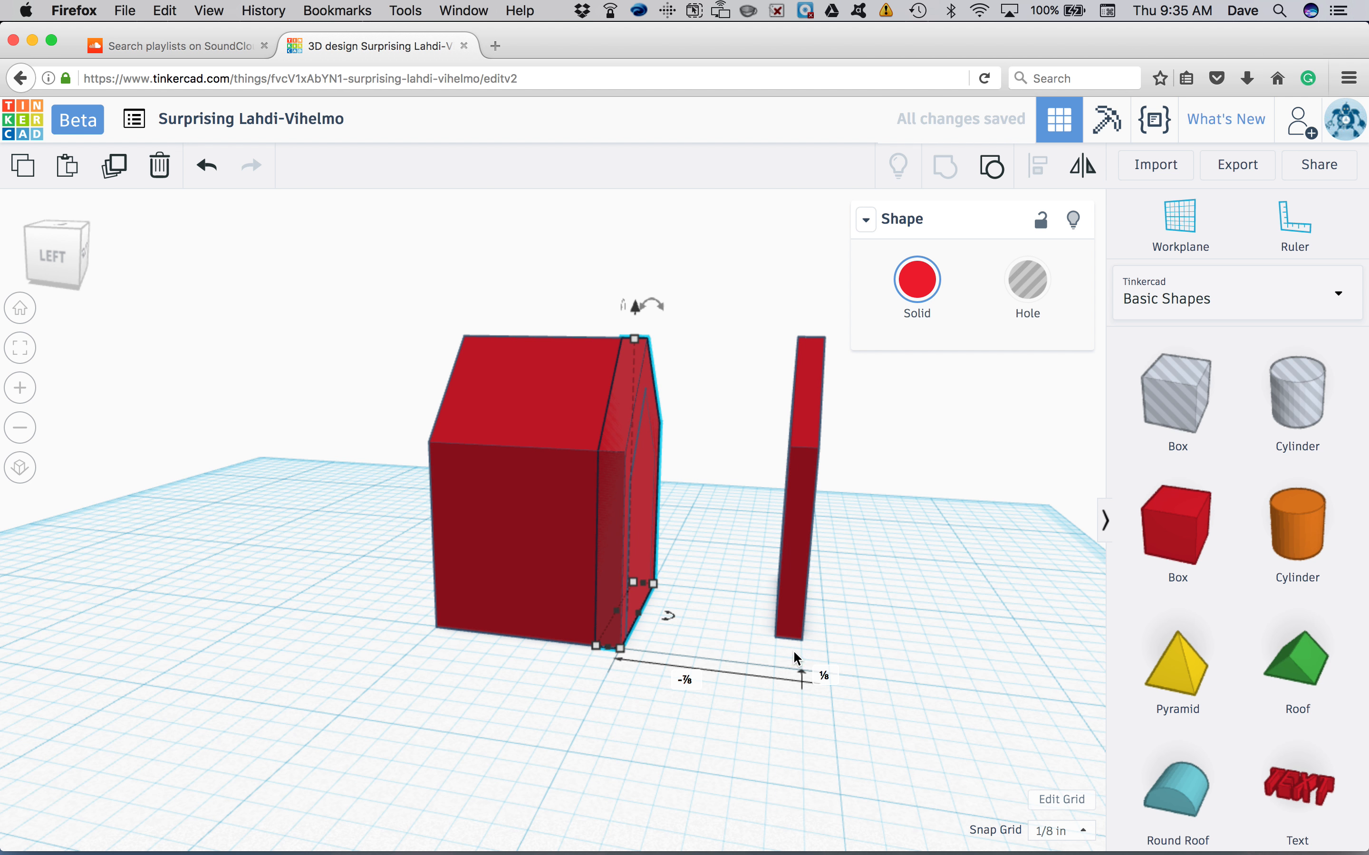
pyautogui.moveTo(791, 636); pyautogui.dragTo(444, 604)
pyautogui.moveTo(506, 830); pyautogui.dragTo(449, 816, button='right')
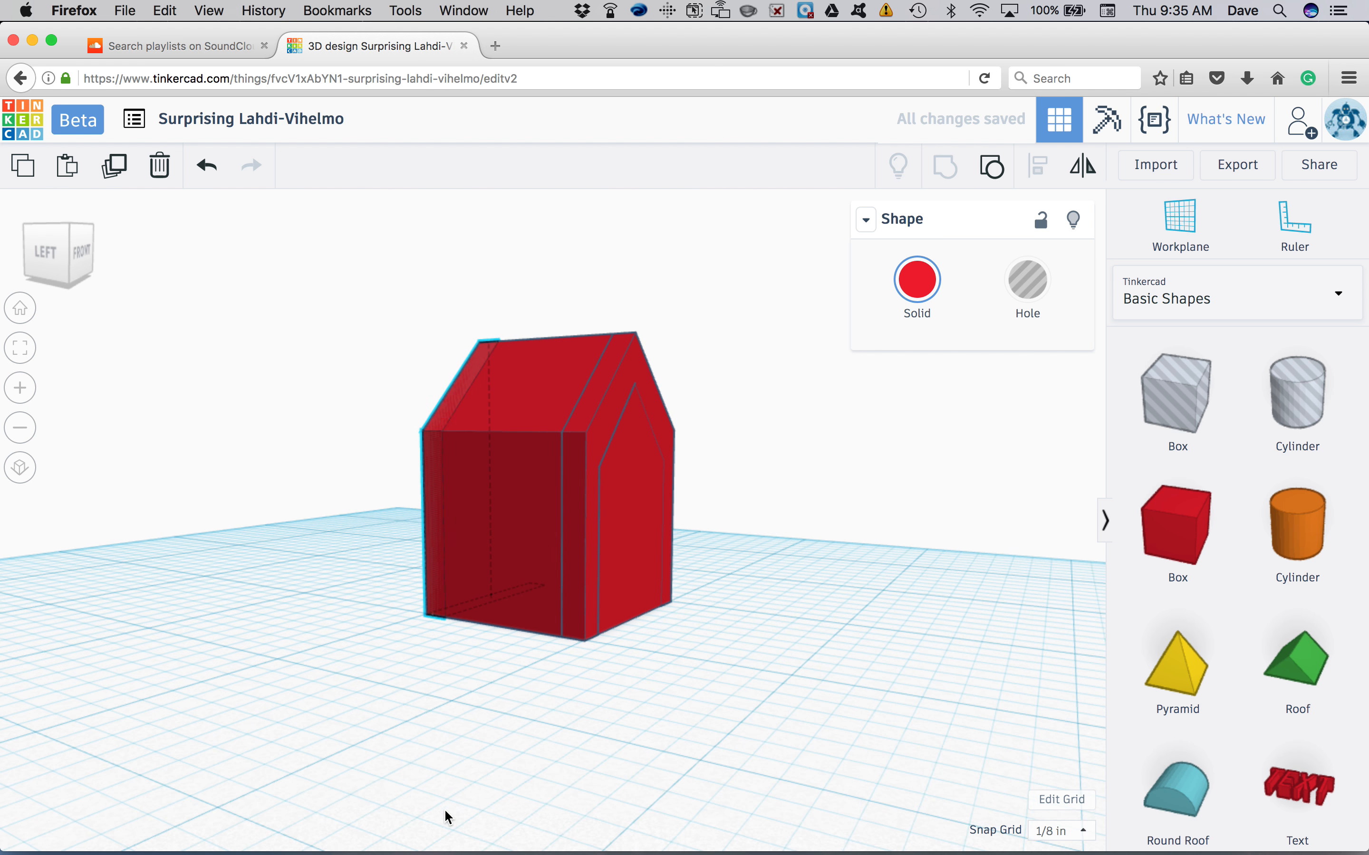
# Group the hollow house and both end panels into a single closed house shape.
pyautogui.moveTo(306, 276); pyautogui.dragTo(857, 745)
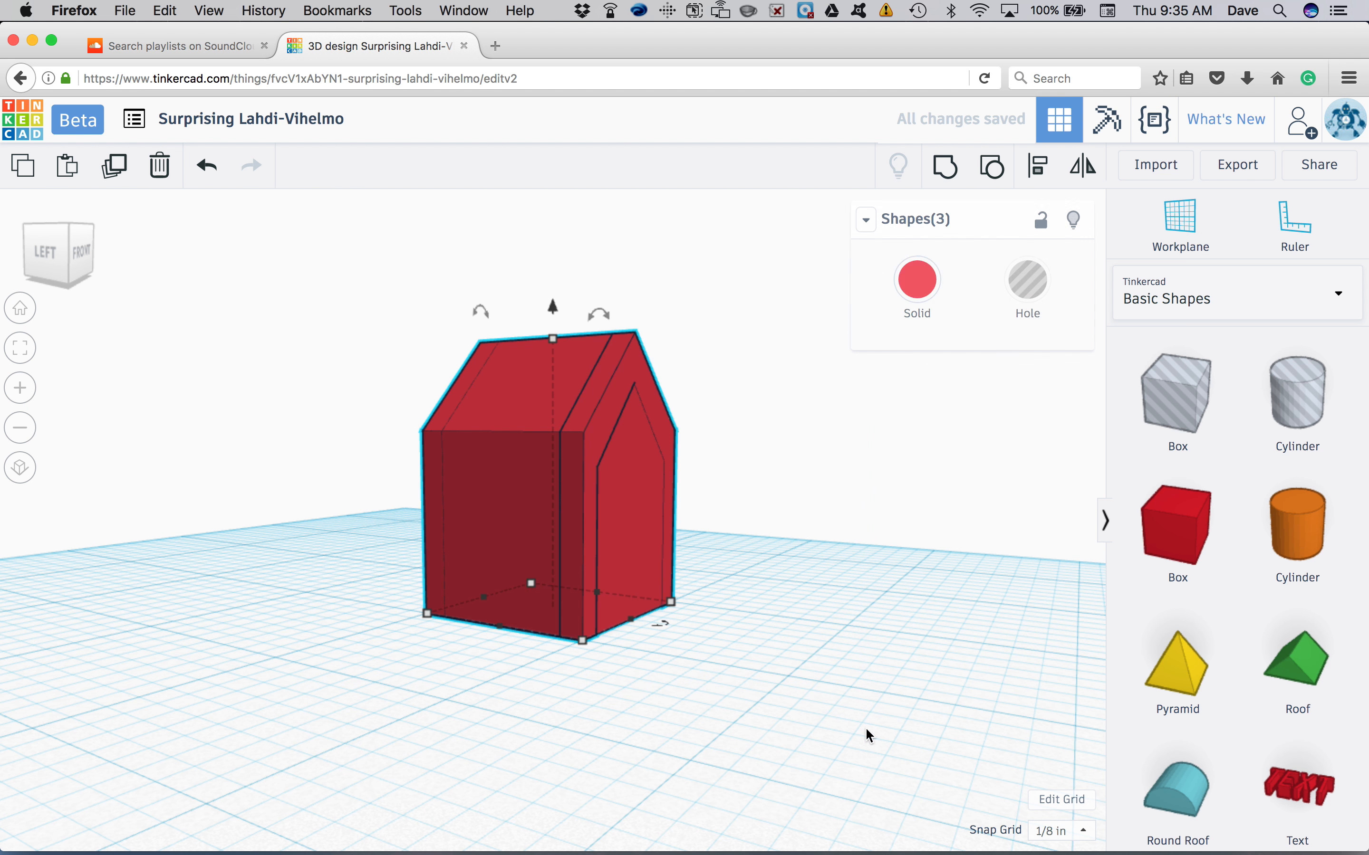
pyautogui.click(954, 169)
pyautogui.click(861, 600)
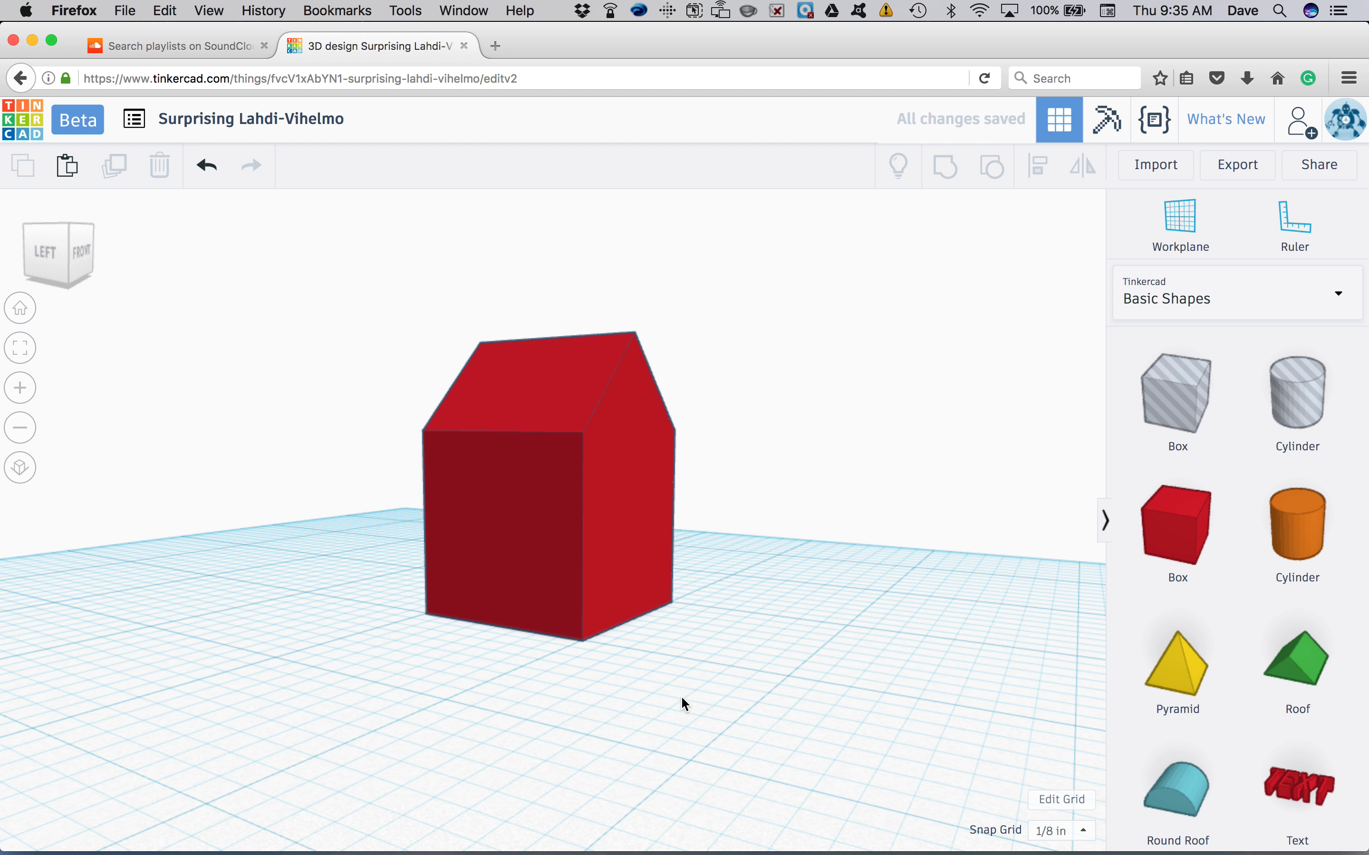
pyautogui.moveTo(666, 627); pyautogui.dragTo(484, 690, button='right')
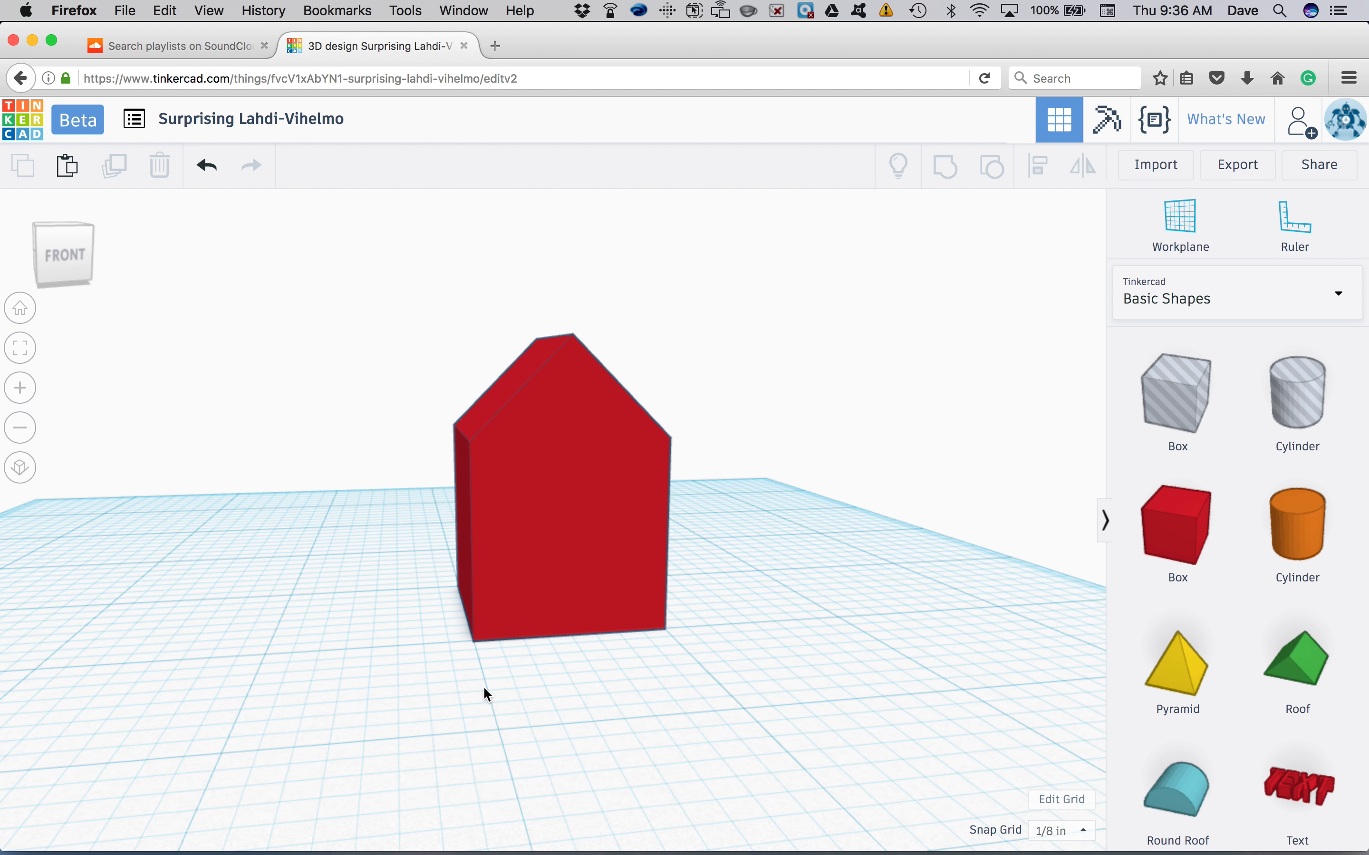
# Place a box hole beside the house's side wall and shrink it to a small window-sized block.
pyautogui.moveTo(746, 679); pyautogui.dragTo(905, 674, button='right')
pyautogui.moveTo(1182, 421); pyautogui.dragTo(192, 703)
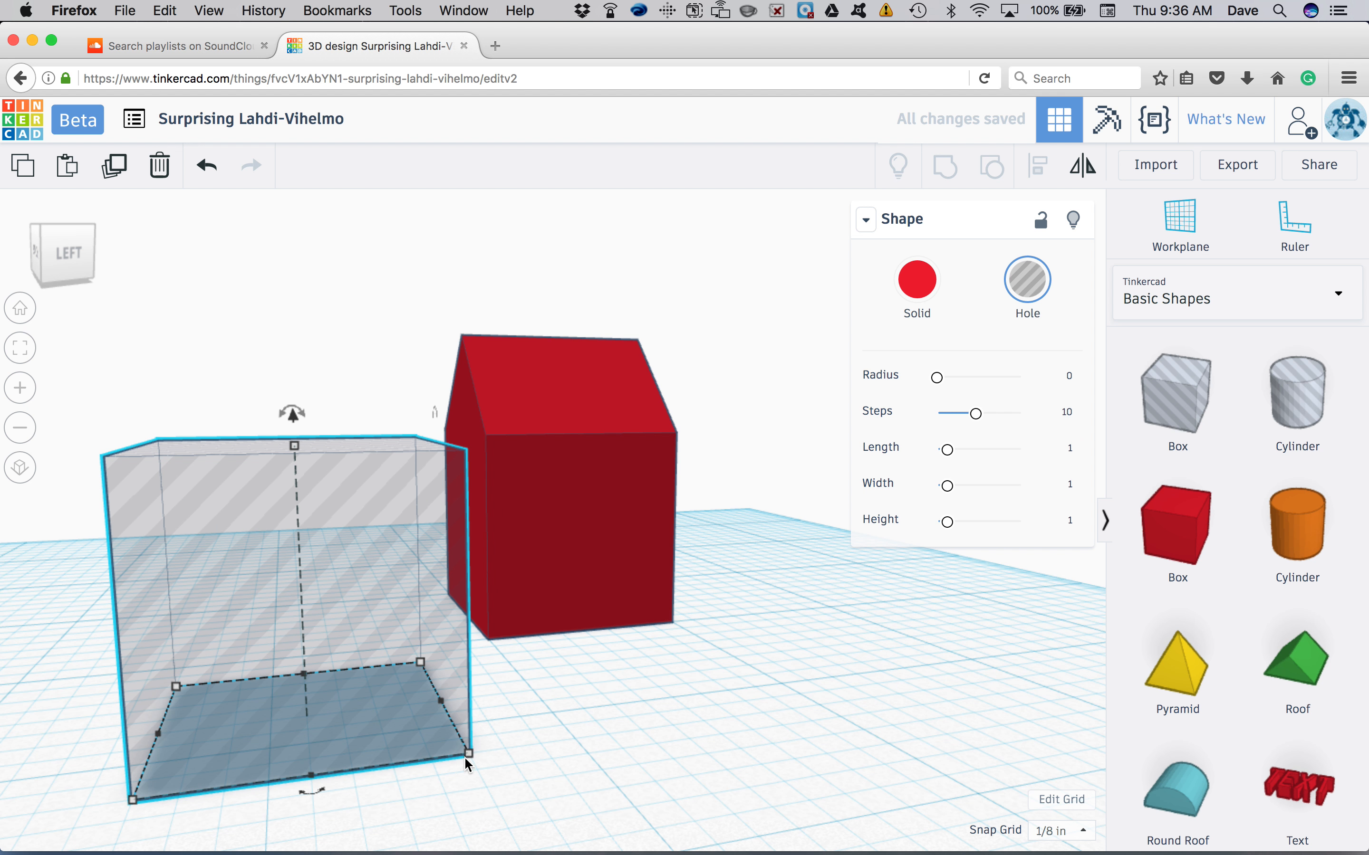
pyautogui.moveTo(473, 753); pyautogui.dragTo(663, 691)
# Move the small box hole closer to the house's side wall and raise it off the workplane to window height.
pyautogui.moveTo(560, 776); pyautogui.dragTo(823, 767, button='right')
pyautogui.moveTo(908, 608); pyautogui.dragTo(737, 585)
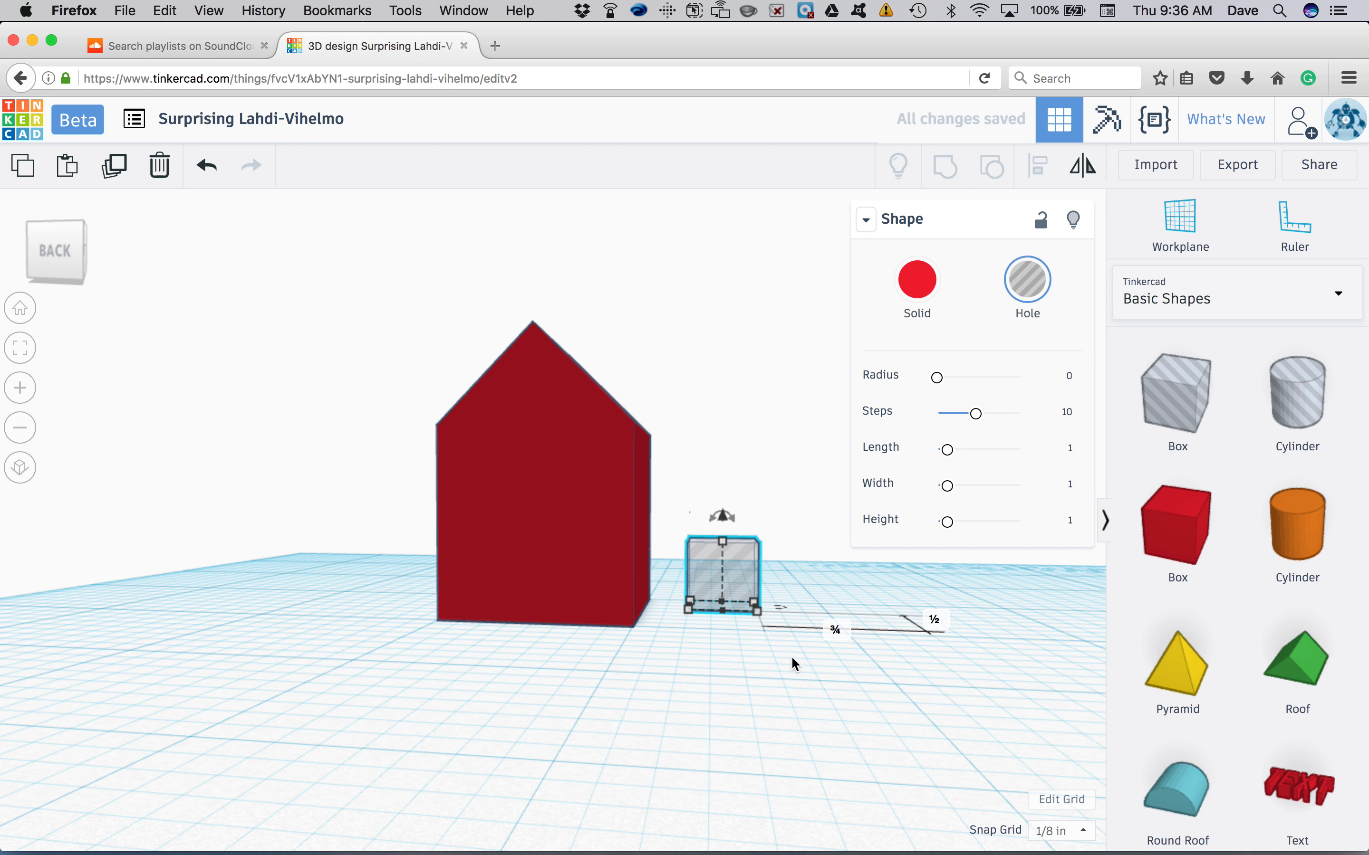
pyautogui.moveTo(762, 687); pyautogui.dragTo(694, 611, button='right')
pyautogui.moveTo(722, 546); pyautogui.dragTo(726, 475)
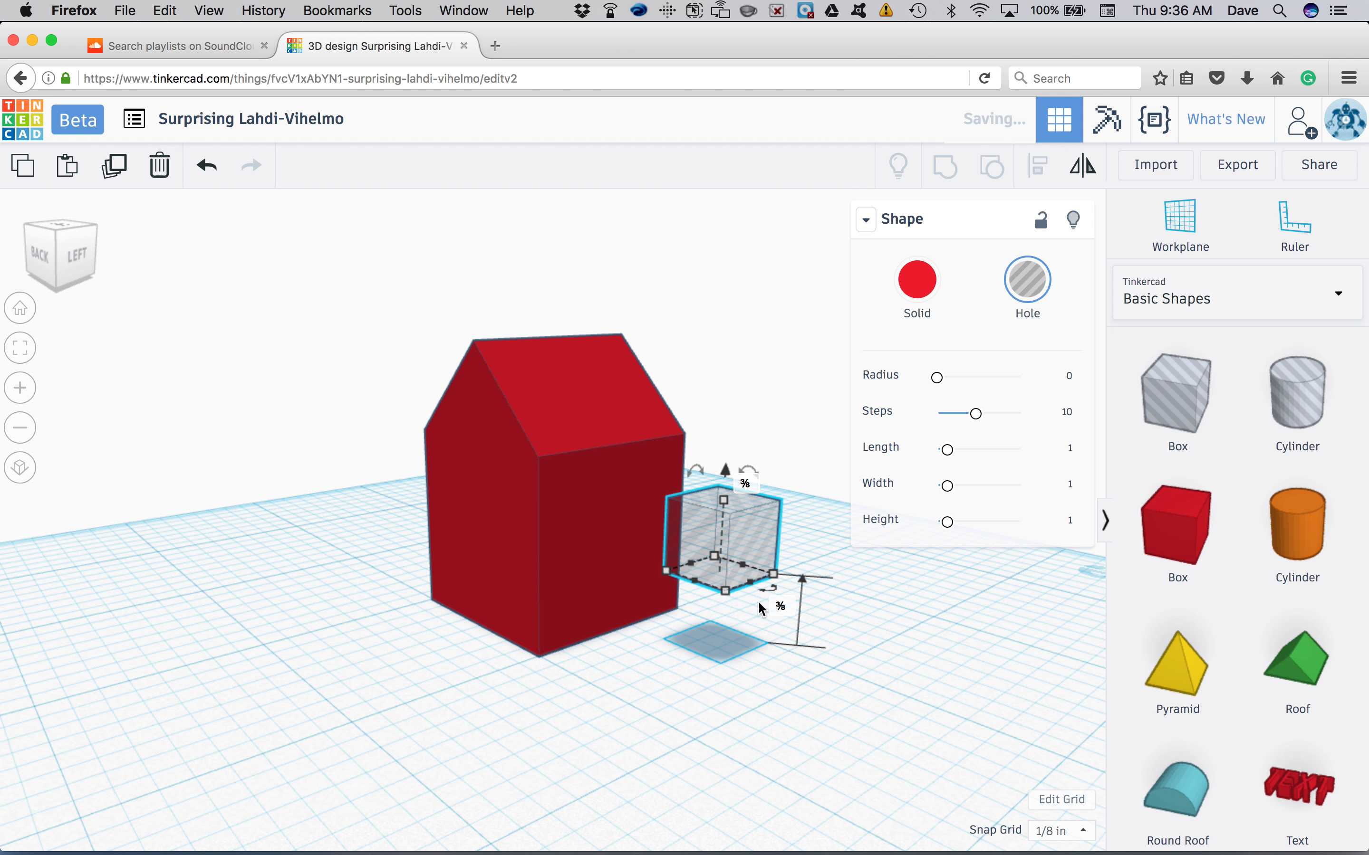
pyautogui.click(772, 742)
# Center the raised box hole along the side wall and push it partly into the wall.
pyautogui.moveTo(770, 739); pyautogui.dragTo(615, 753, button='right')
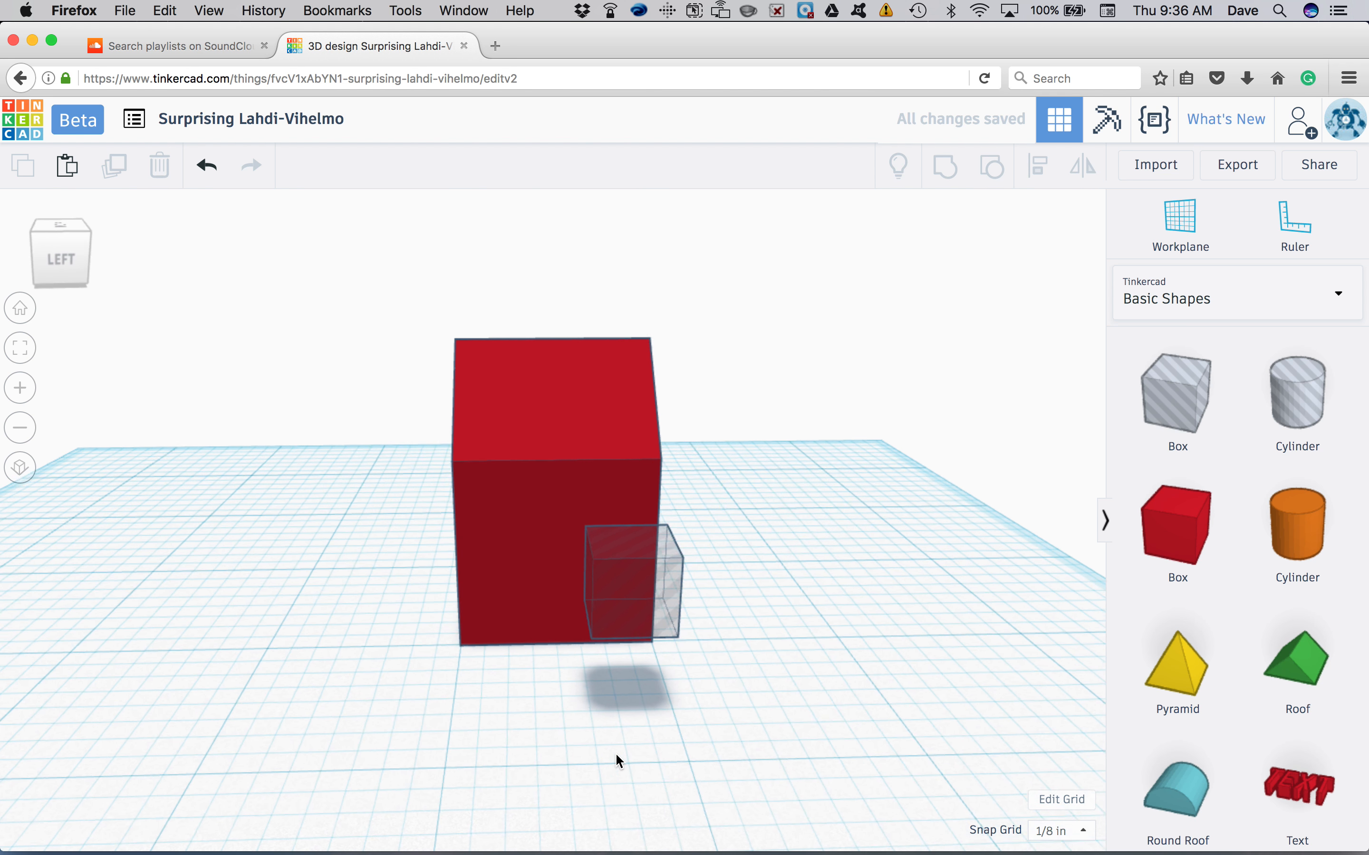
pyautogui.moveTo(635, 605); pyautogui.dragTo(513, 608)
pyautogui.moveTo(541, 751); pyautogui.dragTo(812, 748, button='right')
pyautogui.moveTo(757, 555); pyautogui.dragTo(656, 539)
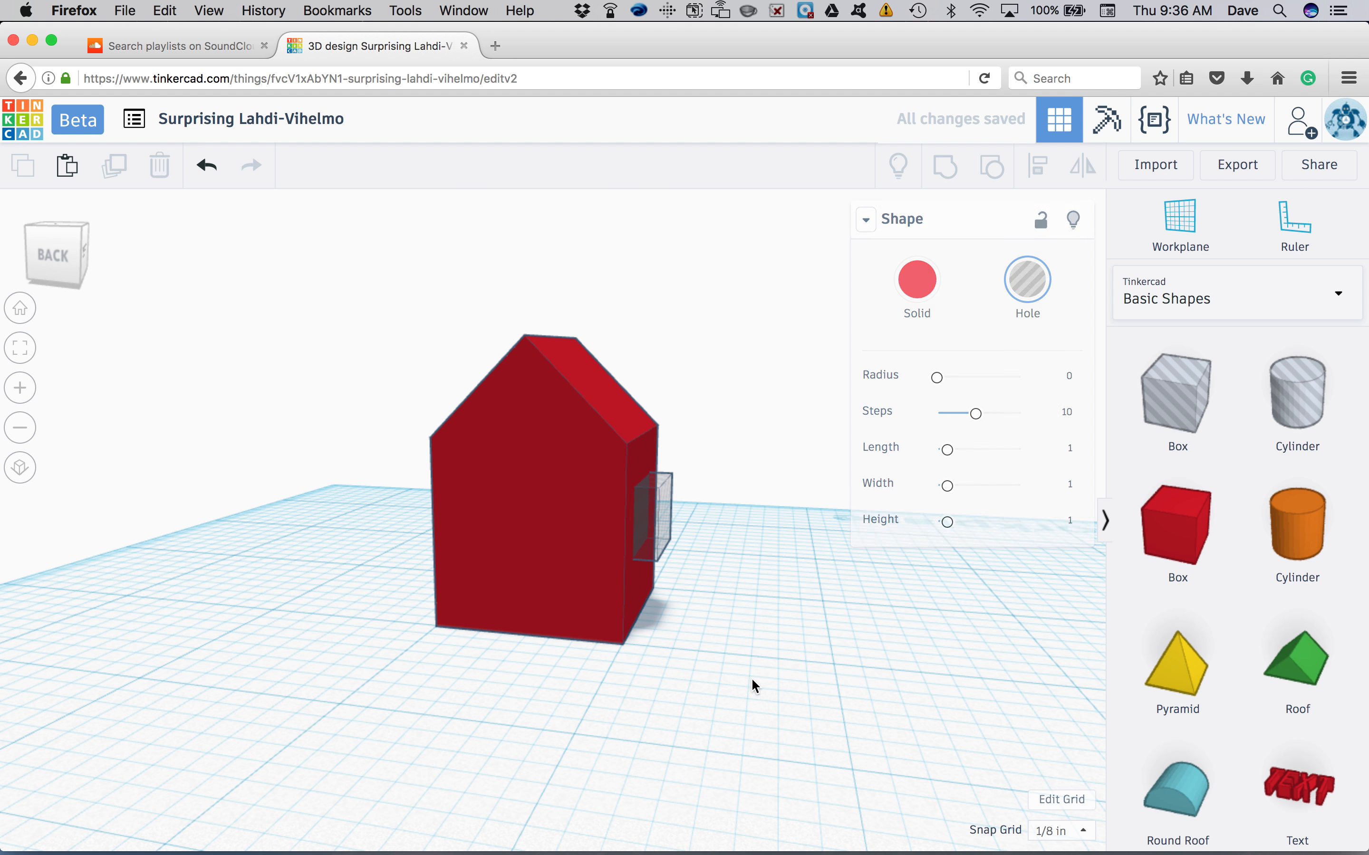
pyautogui.click(736, 693)
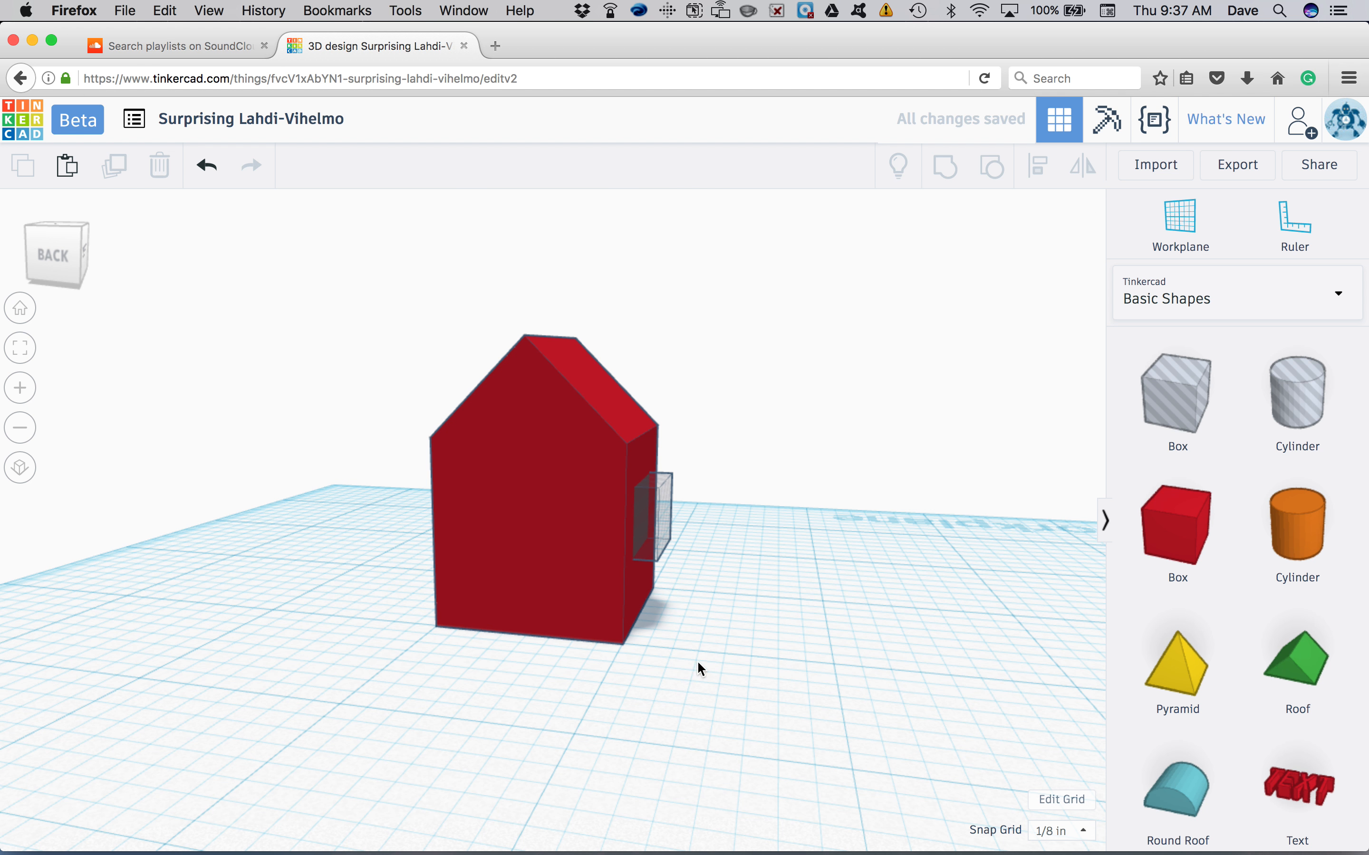
# Group the house with the box hole to cut a window opening through the side wall.
pyautogui.moveTo(425, 405); pyautogui.dragTo(793, 753)
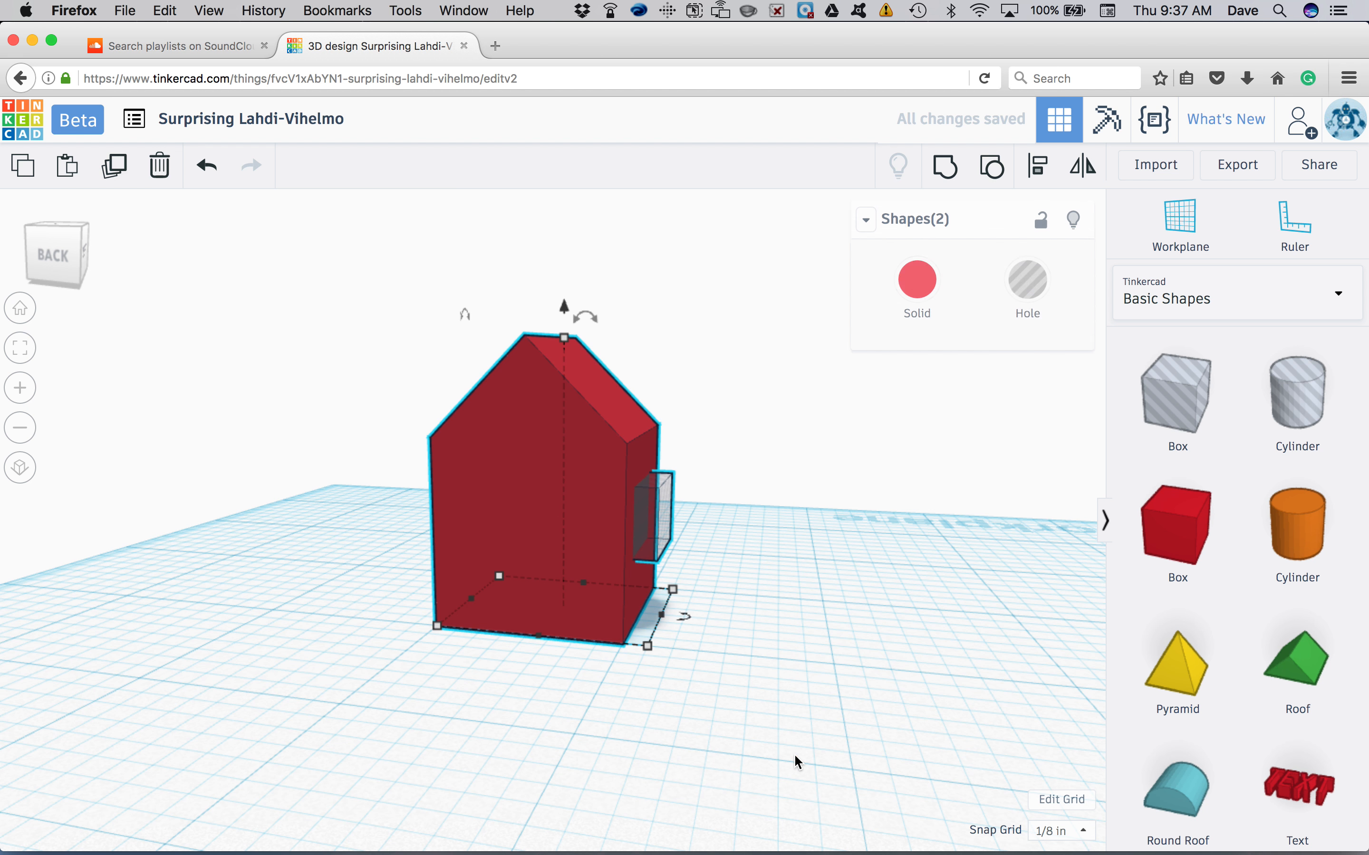
pyautogui.click(956, 184)
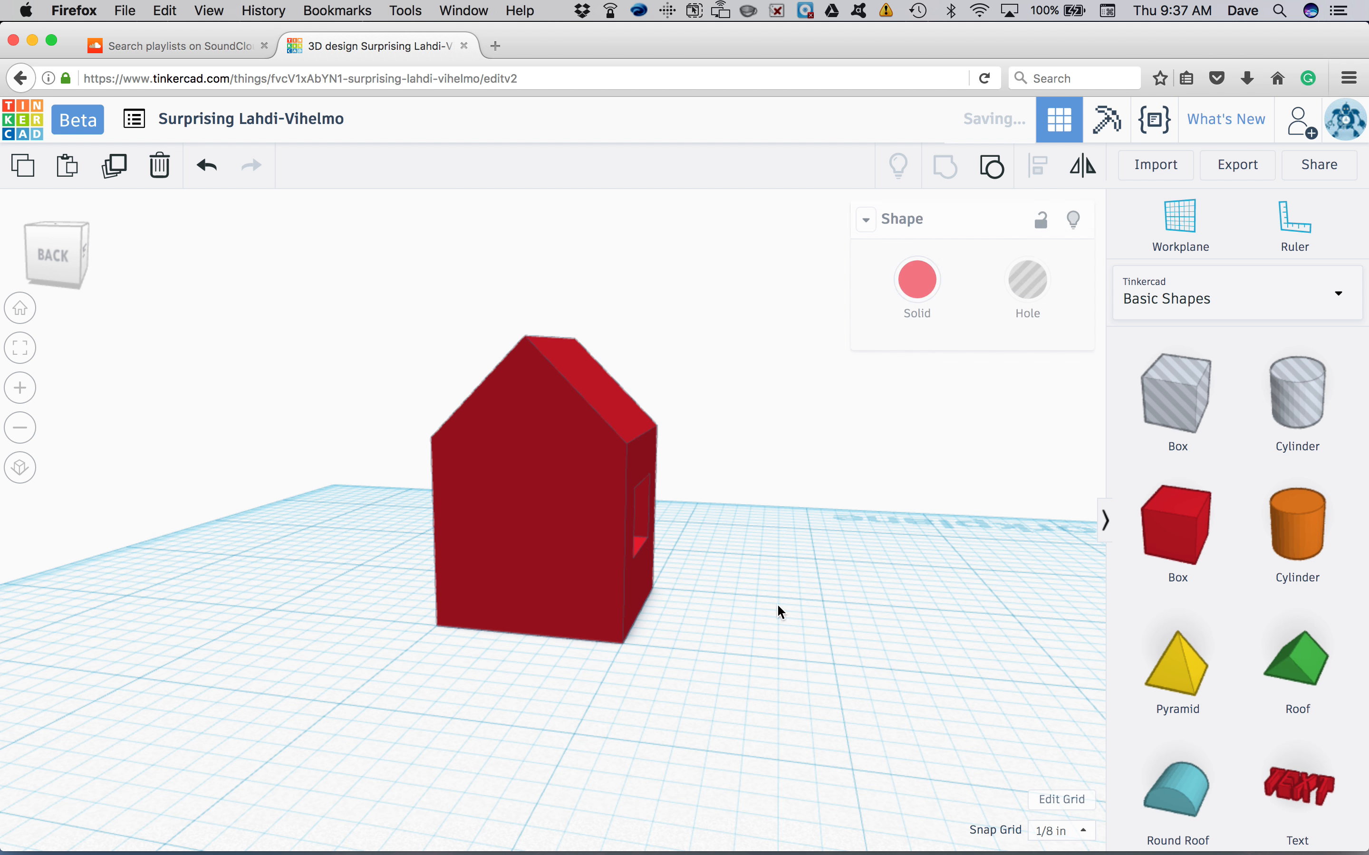
pyautogui.moveTo(748, 690); pyautogui.dragTo(479, 684, button='right')
pyautogui.click(600, 709)
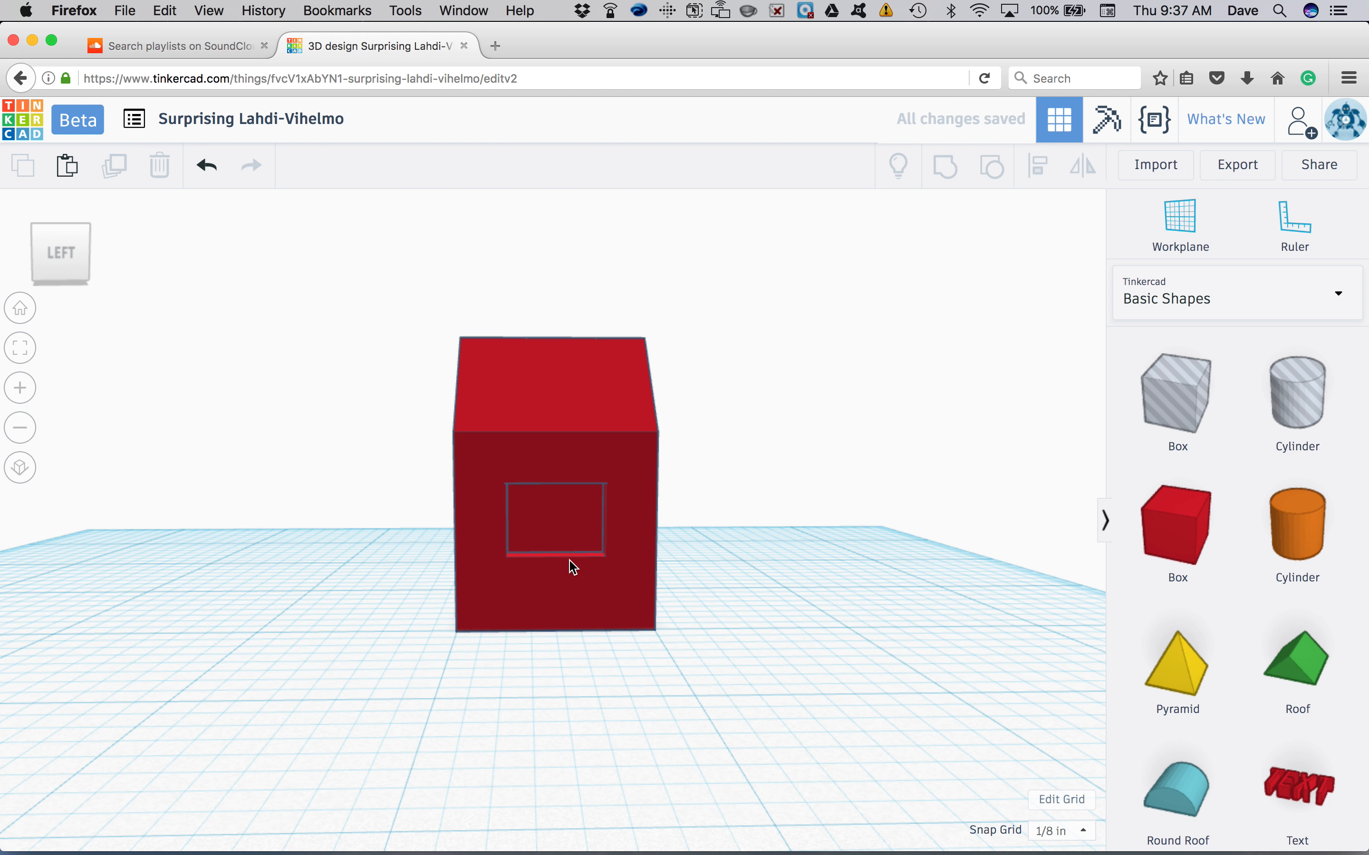
pyautogui.moveTo(693, 734); pyautogui.dragTo(842, 789, button='right')
# Browse the Basic Shapes library to see which other shapes can be added to the design.
pyautogui.scroll(-9, 1201, 538)
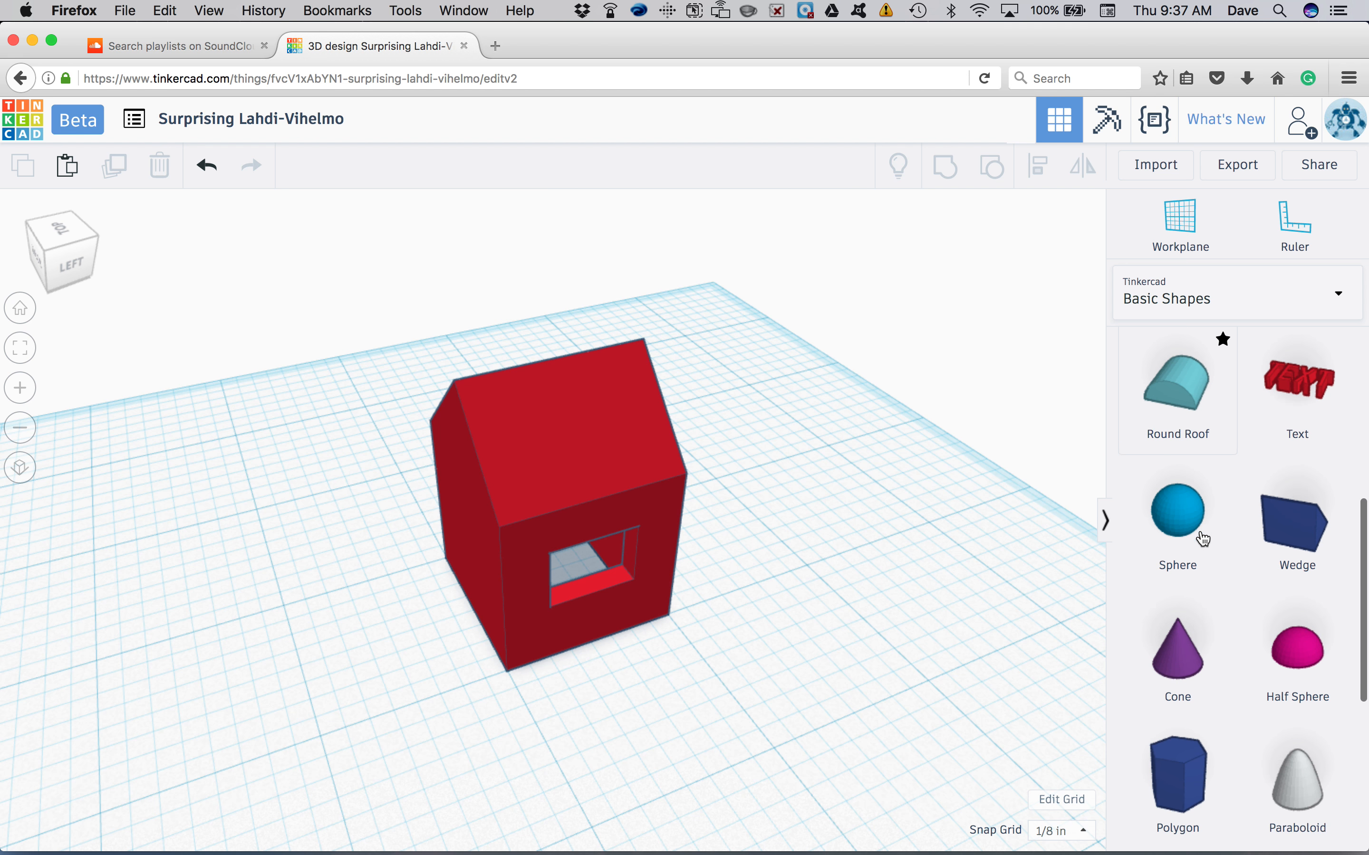
pyautogui.scroll(-3, 1217, 614)
pyautogui.scroll(8, 1220, 622)
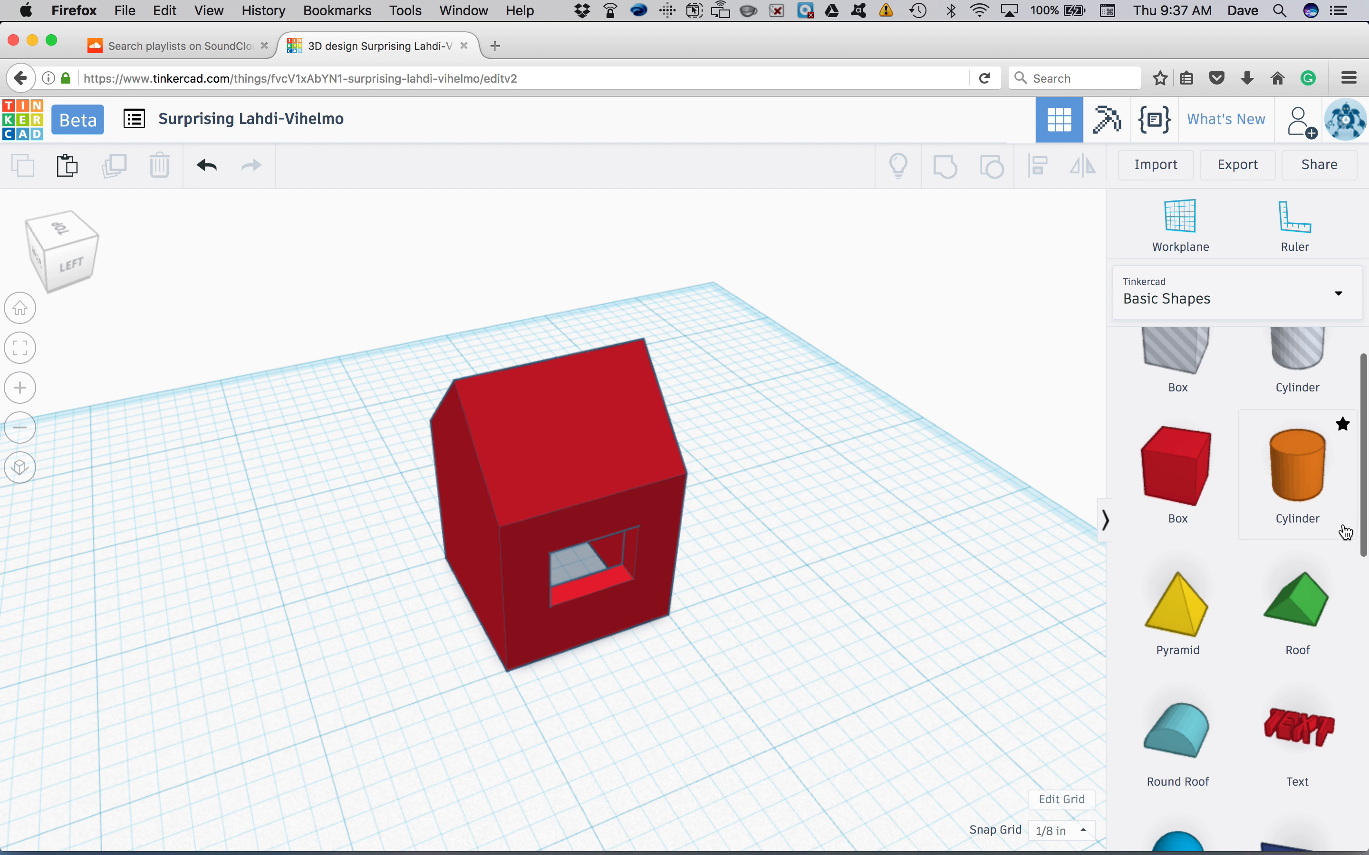
pyautogui.scroll(-10, 1253, 693)
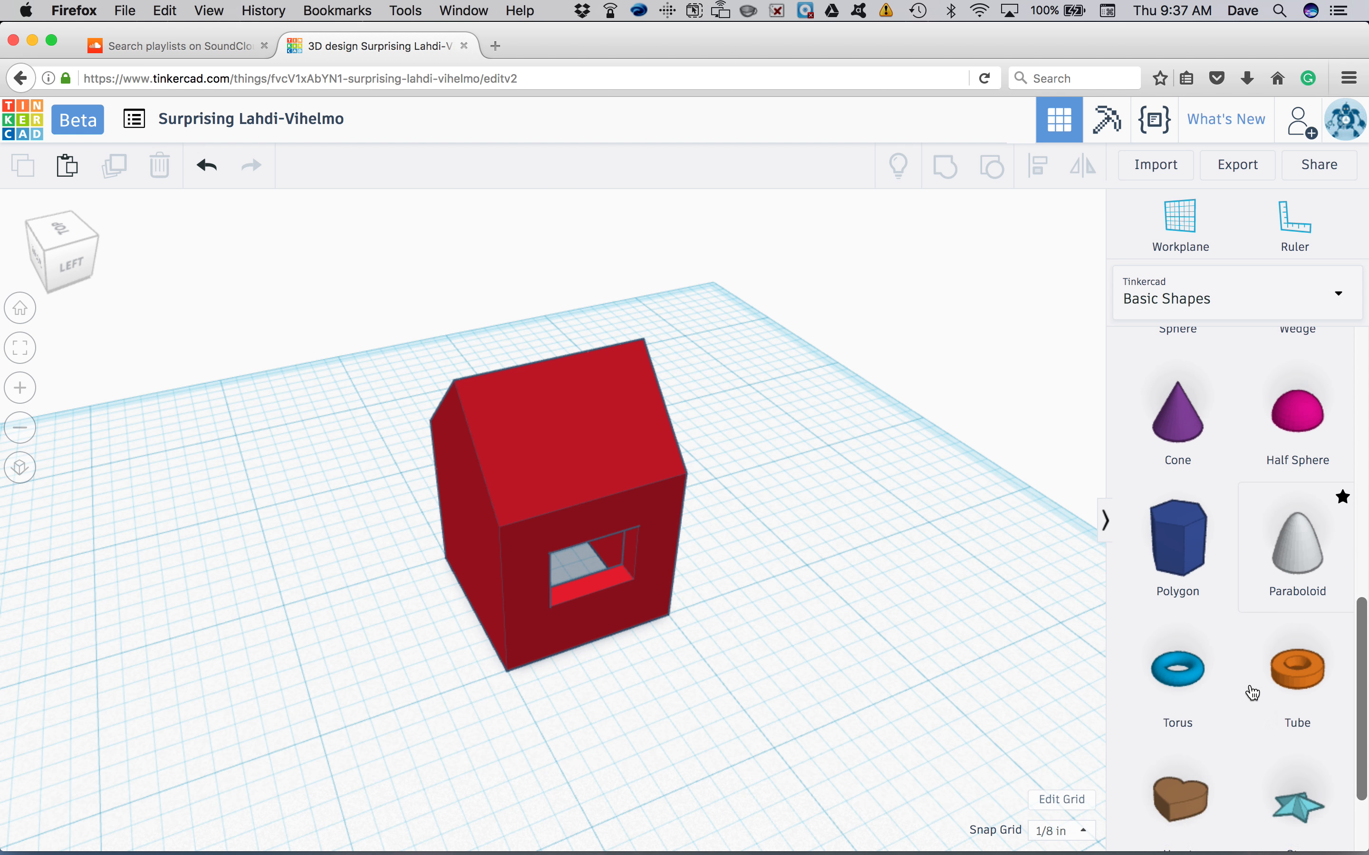
pyautogui.scroll(10, 1250, 691)
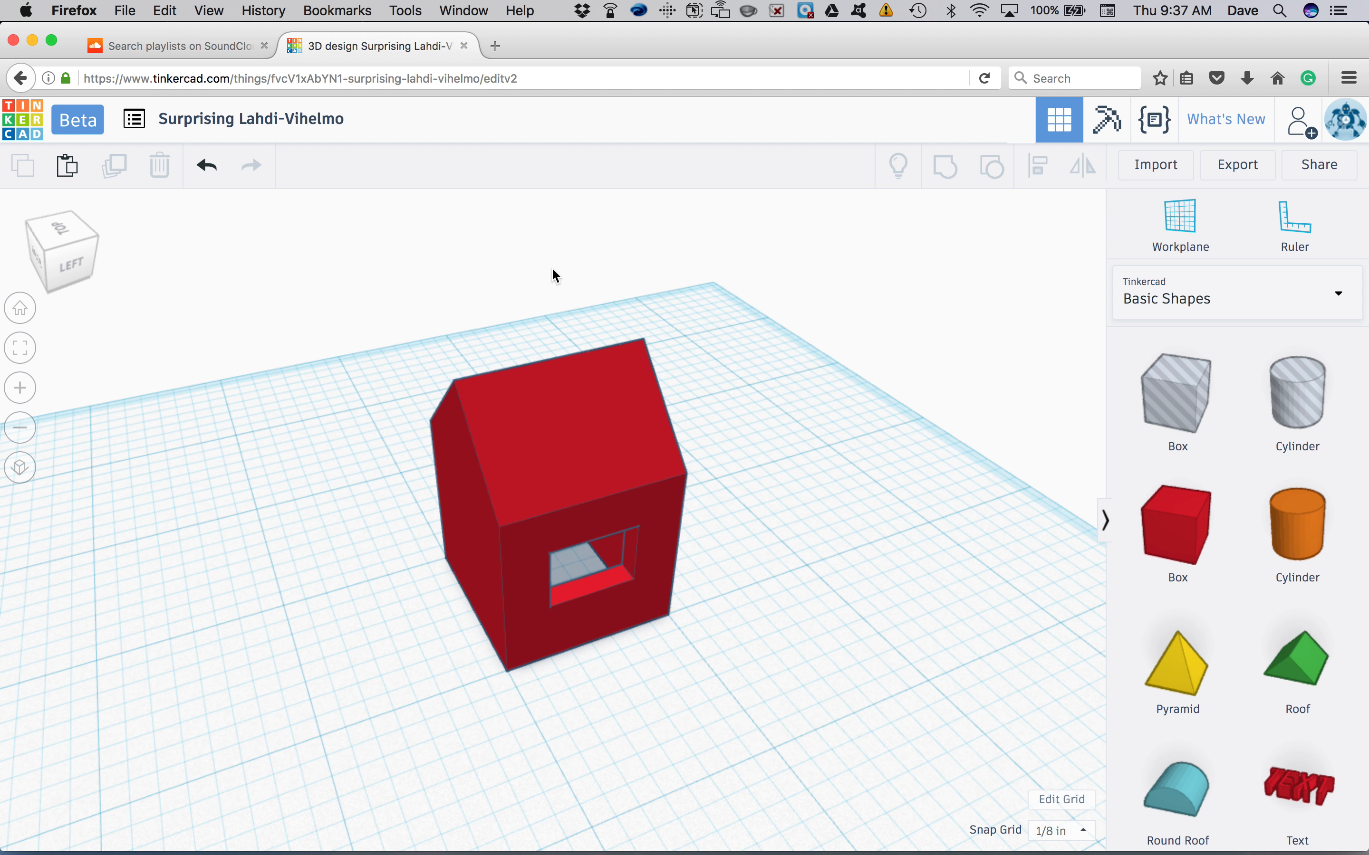
pyautogui.moveTo(565, 852)
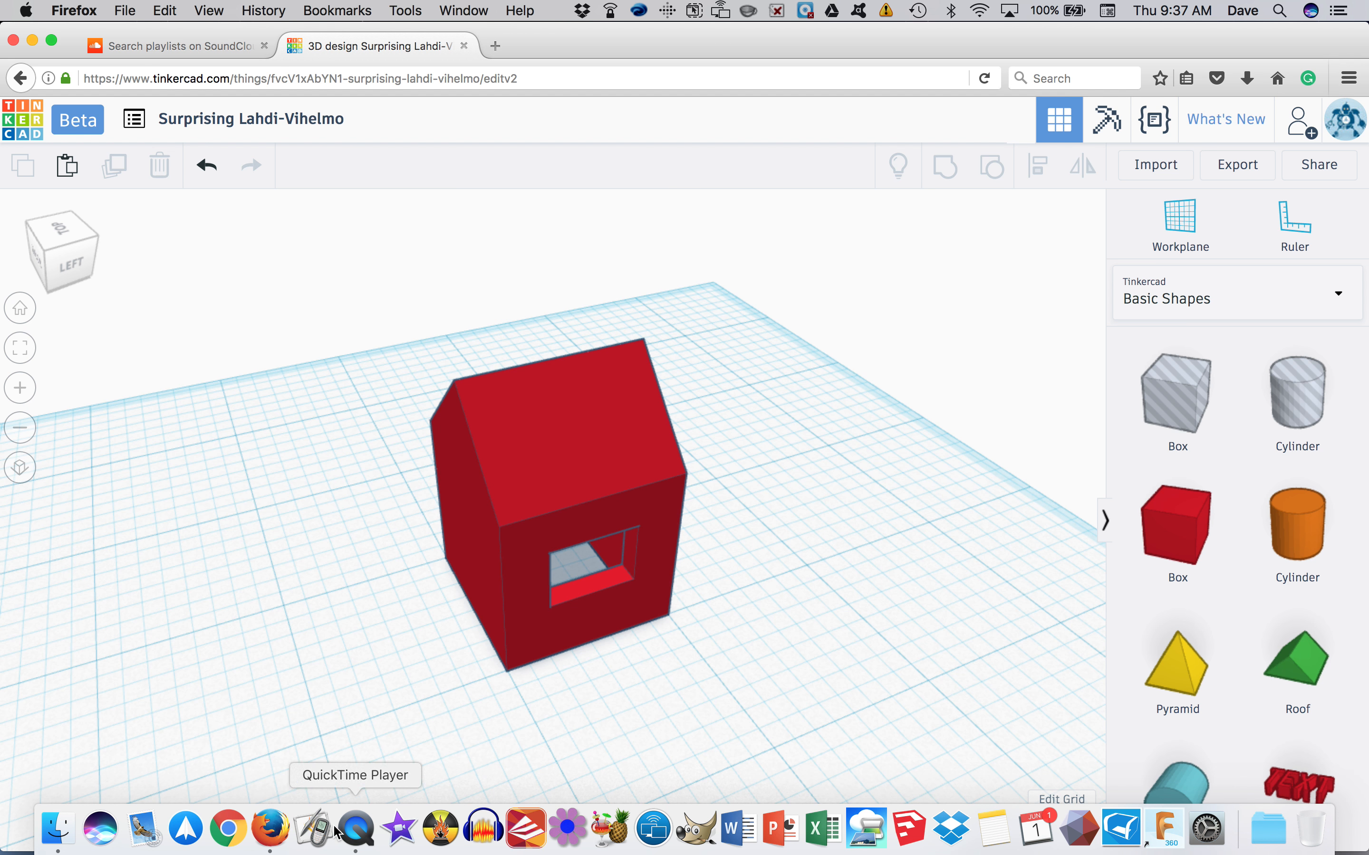